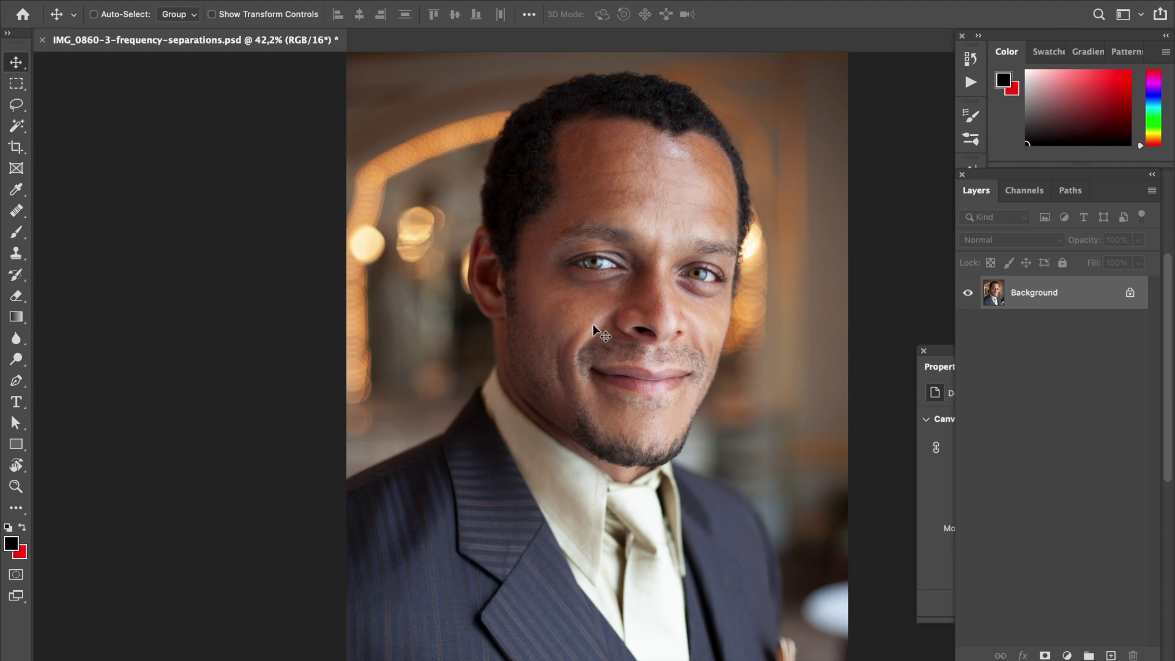
Fit the whole portrait in view and duplicate the background layer twice
scroll(592, 325, up, 10)
scroll(591, 324, up, 4)
scroll(591, 324, right, 4)
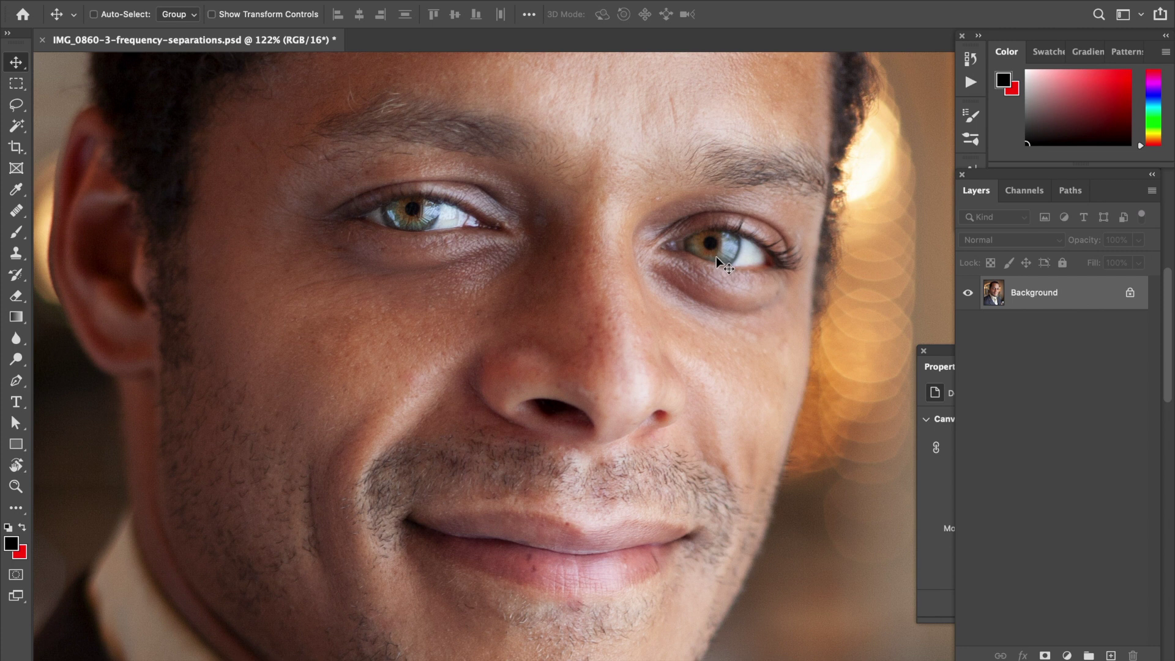
scroll(386, 284, down, 3)
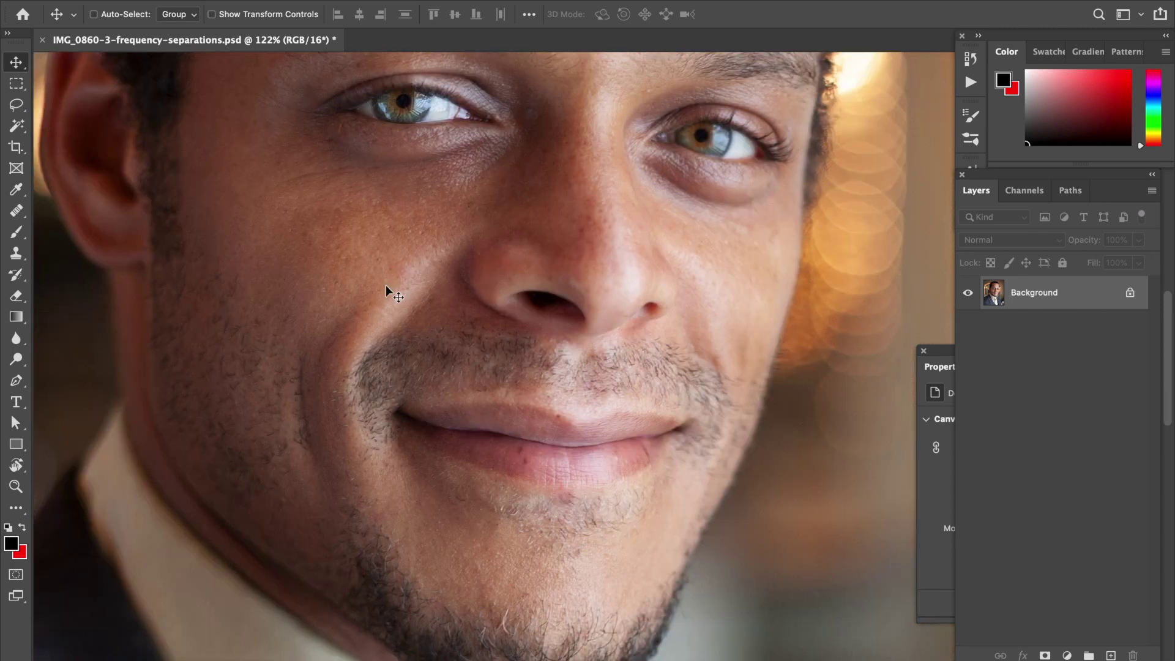
scroll(386, 285, up, 9)
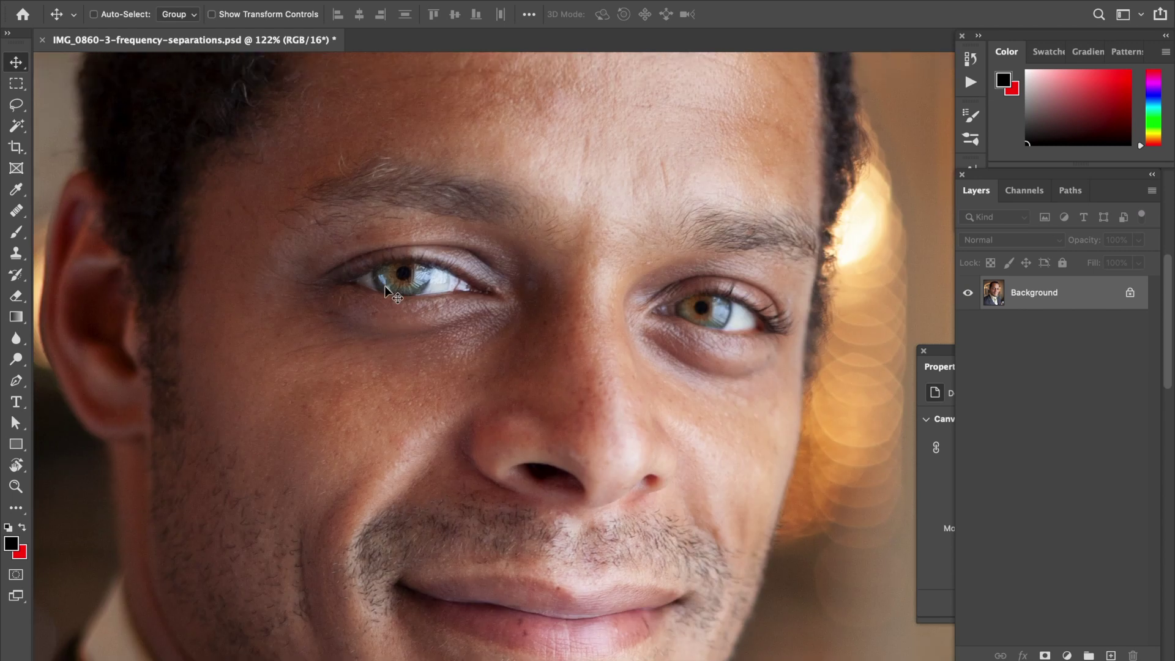
scroll(587, 160, up, 1)
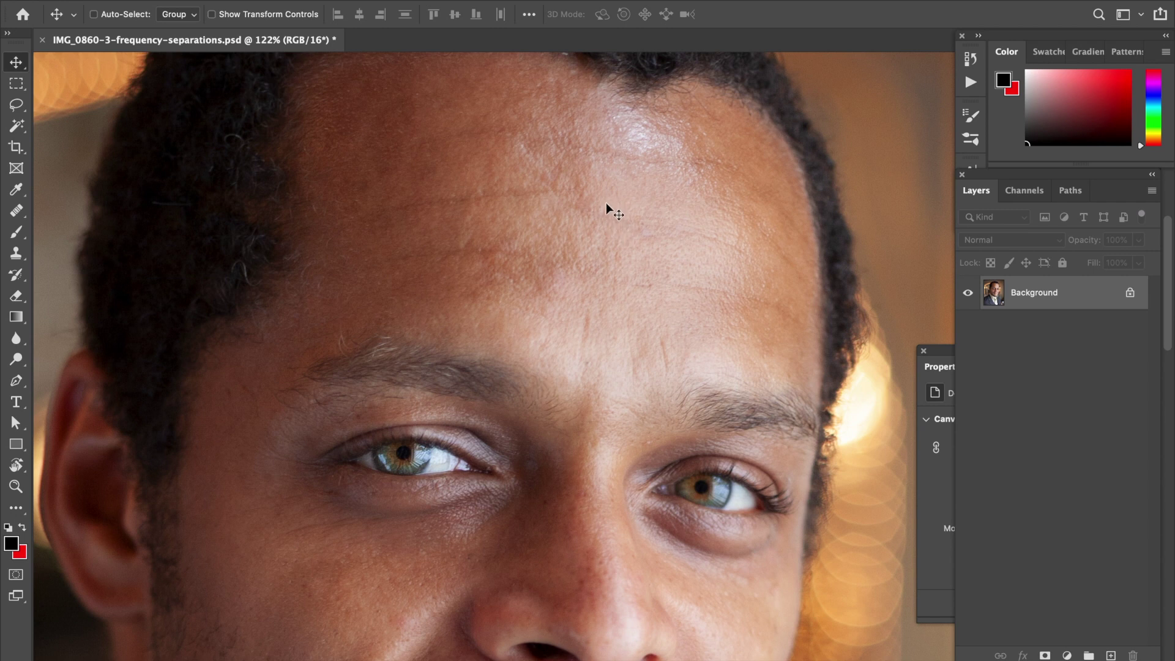
scroll(594, 205, left, 3)
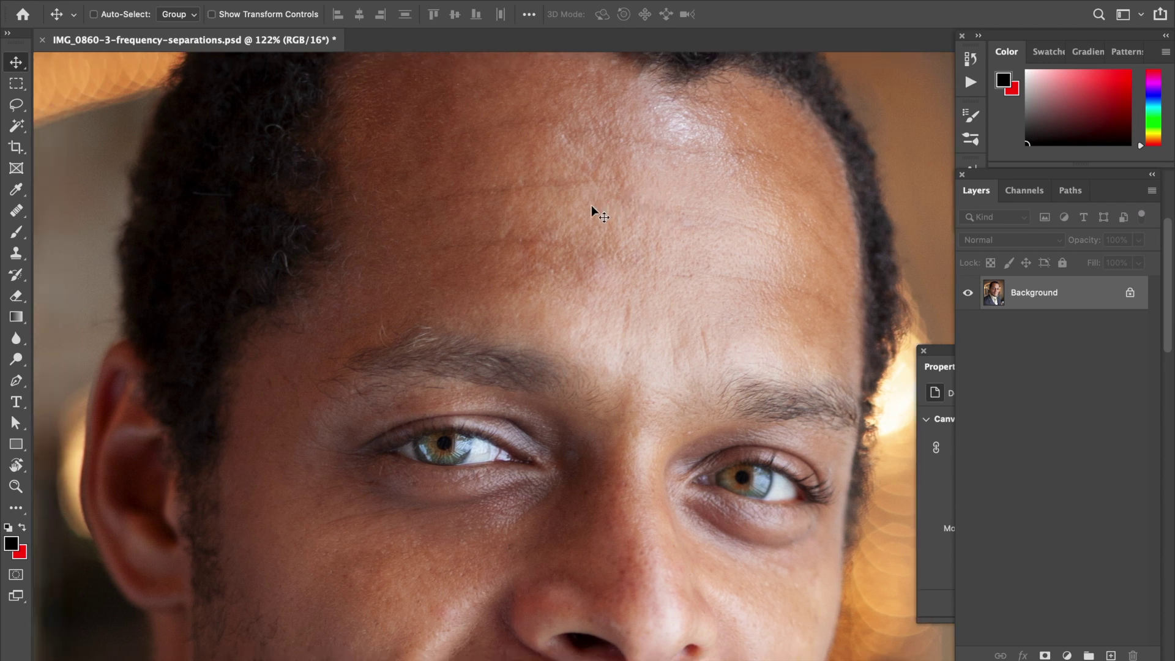
key(super+0)
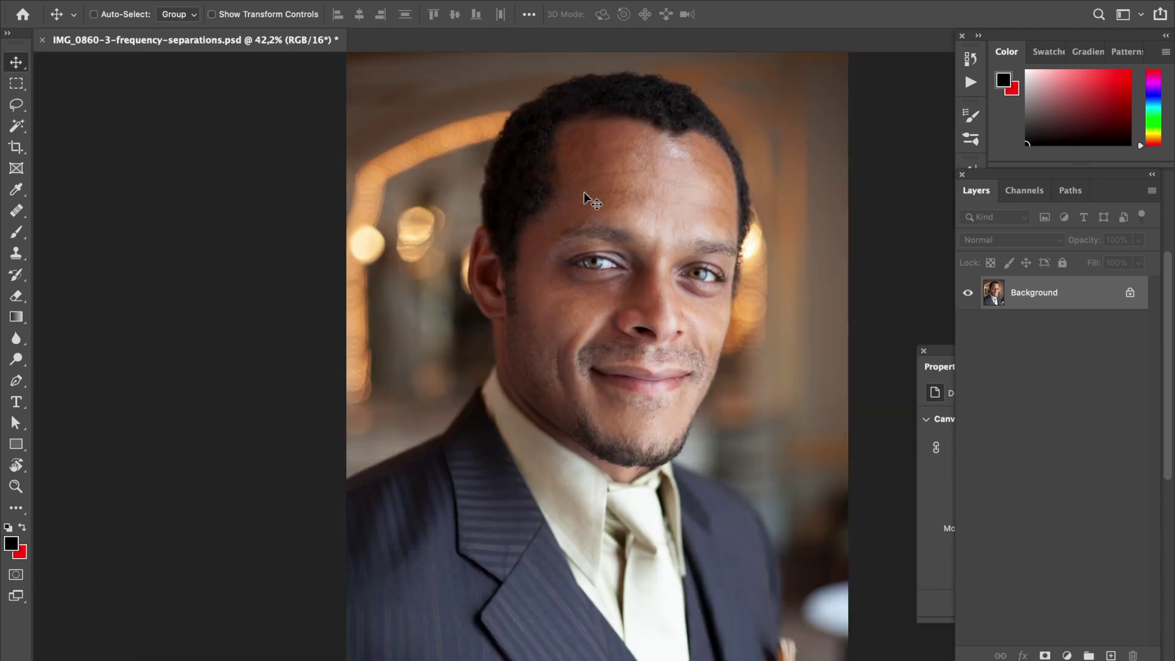
key(super+j)
key(super+j)
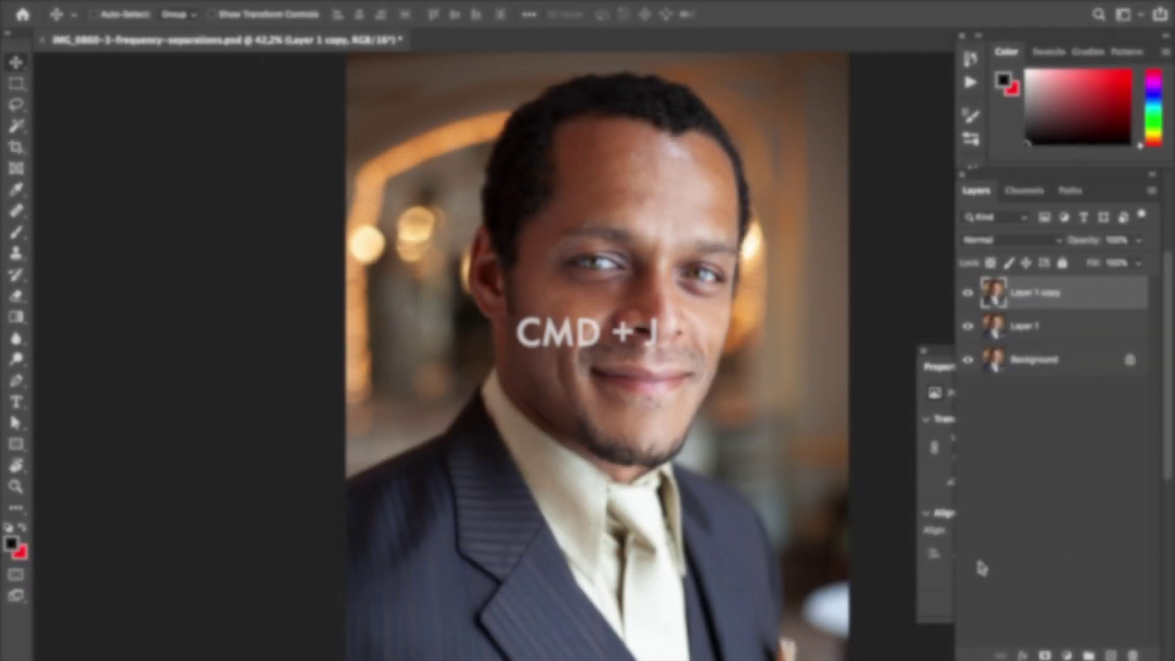
Rename the top copy 'high' and the layer beneath it 'low', leaving high selected
double_click(1042, 298)
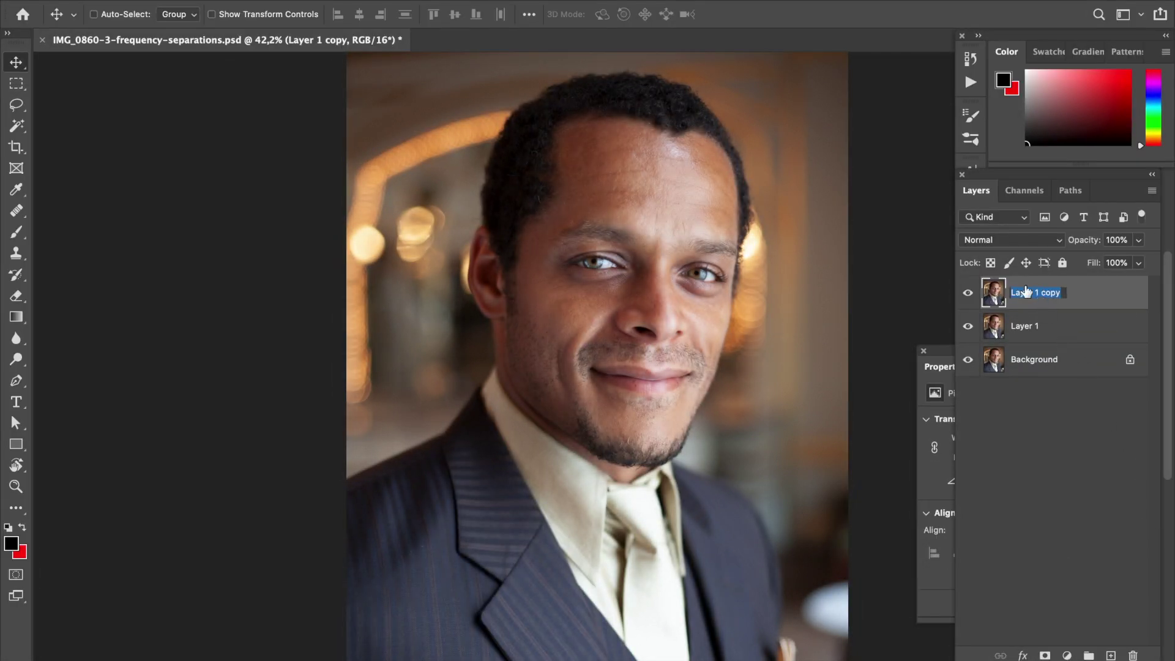
text(high)
click(1033, 325)
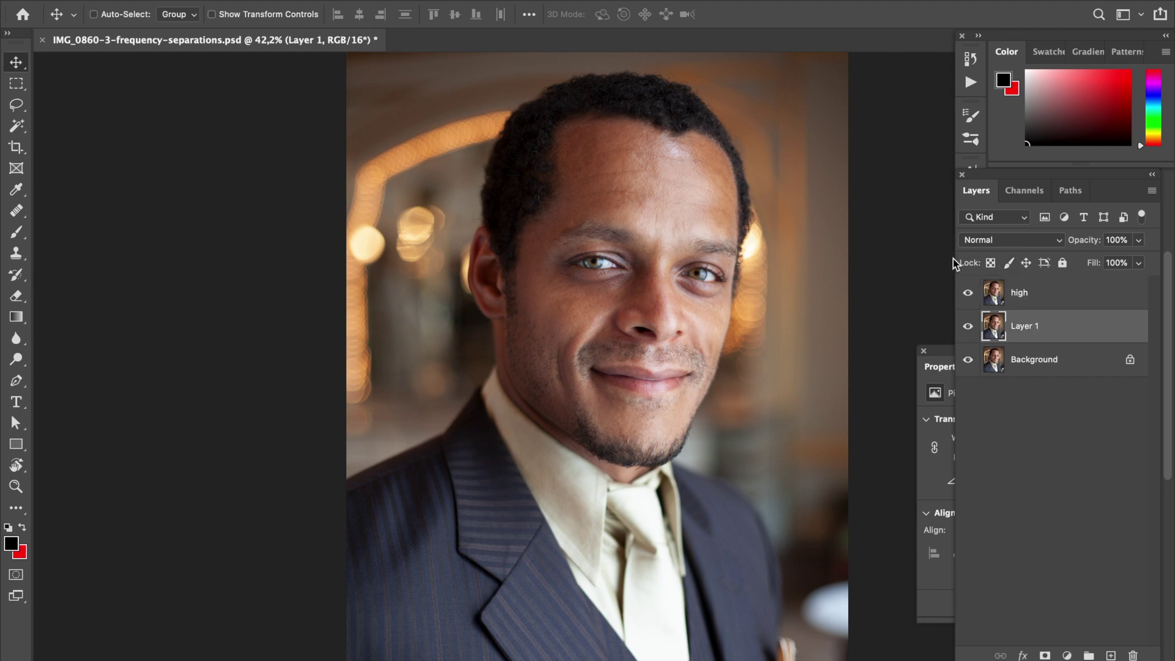
double_click(1032, 325)
text(low)
key(Return)
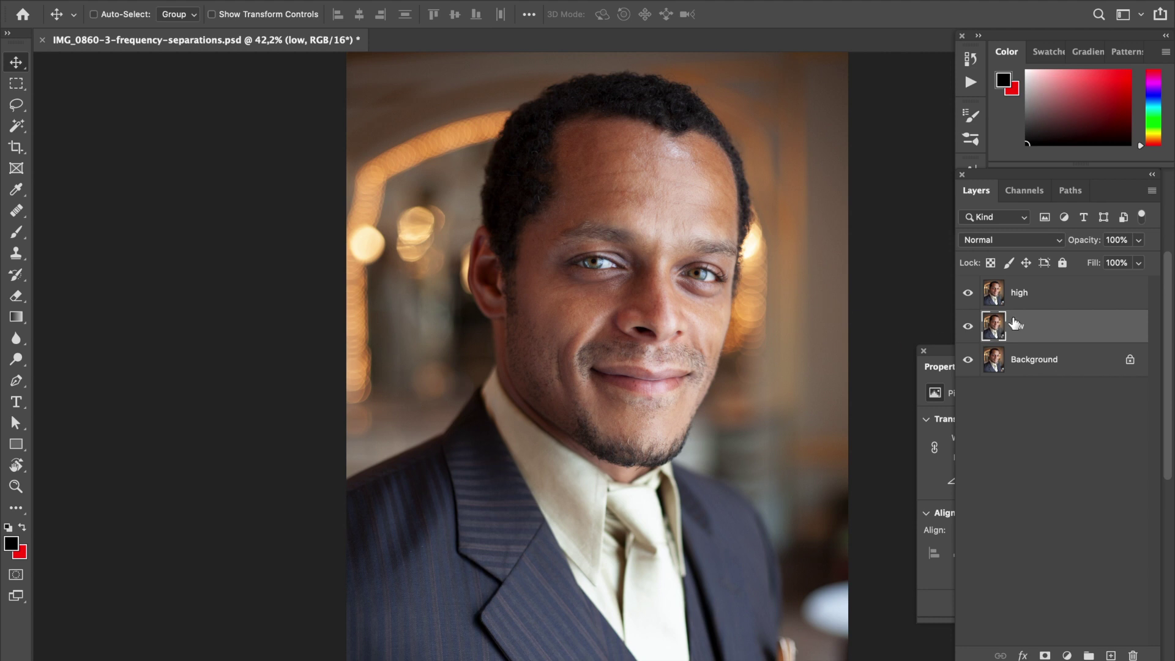
click(1031, 303)
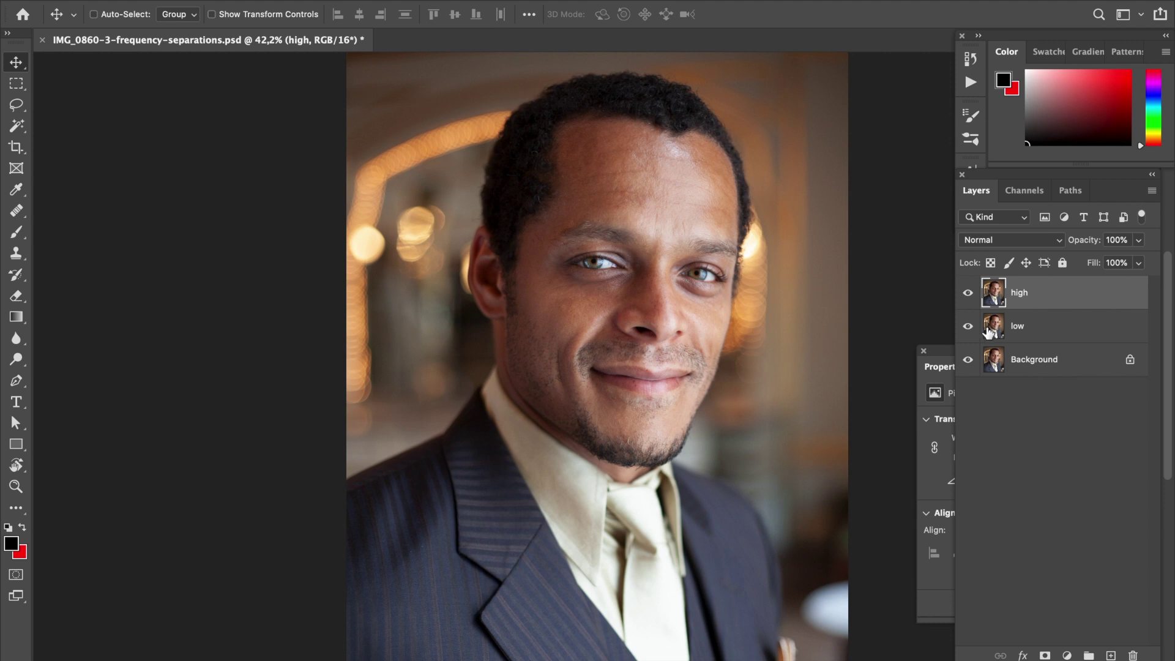
Select the low layer, use Convert to Smart Object on it, and hide the high layer
click(1034, 340)
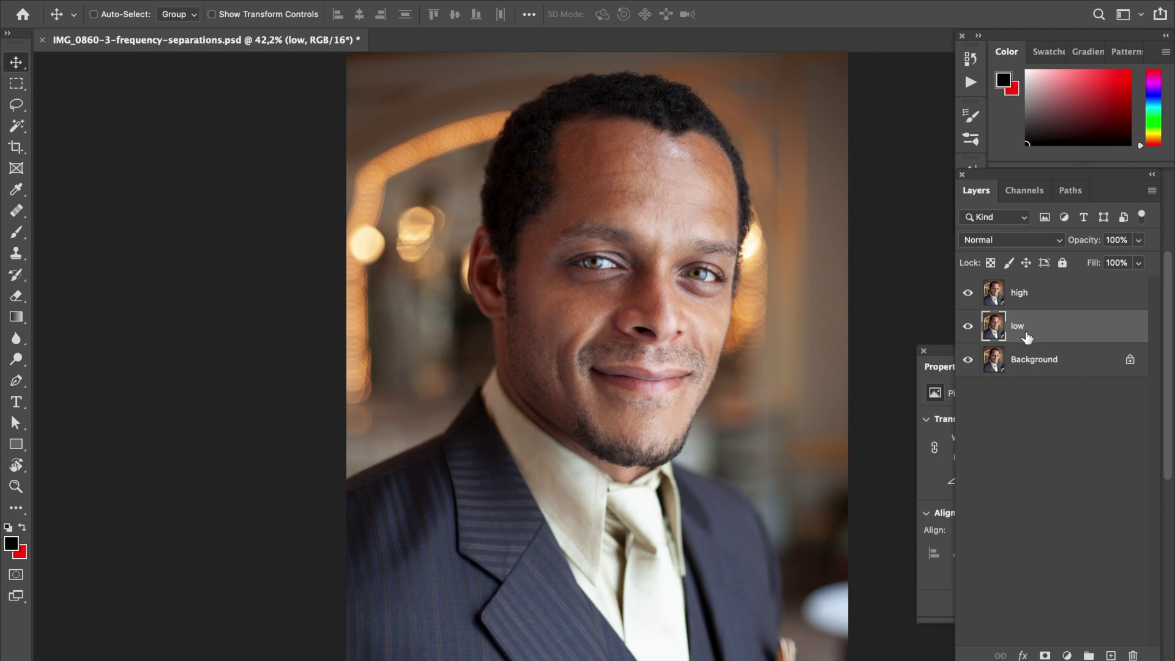
click(1028, 300)
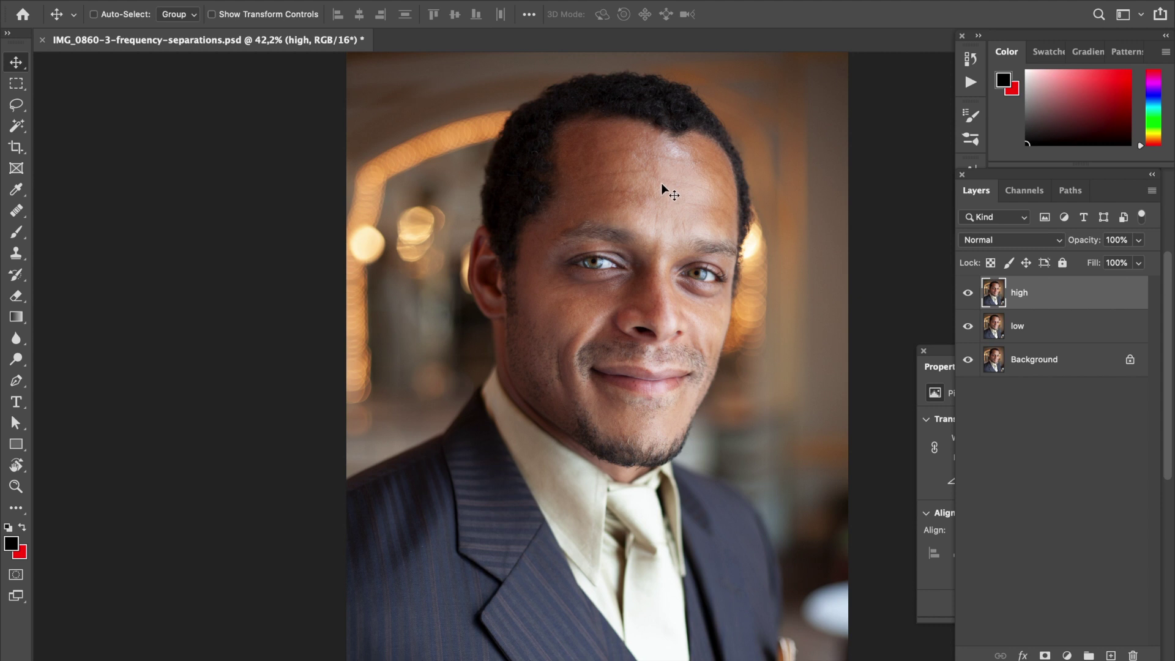
click(1045, 332)
click(1043, 304)
click(1050, 329)
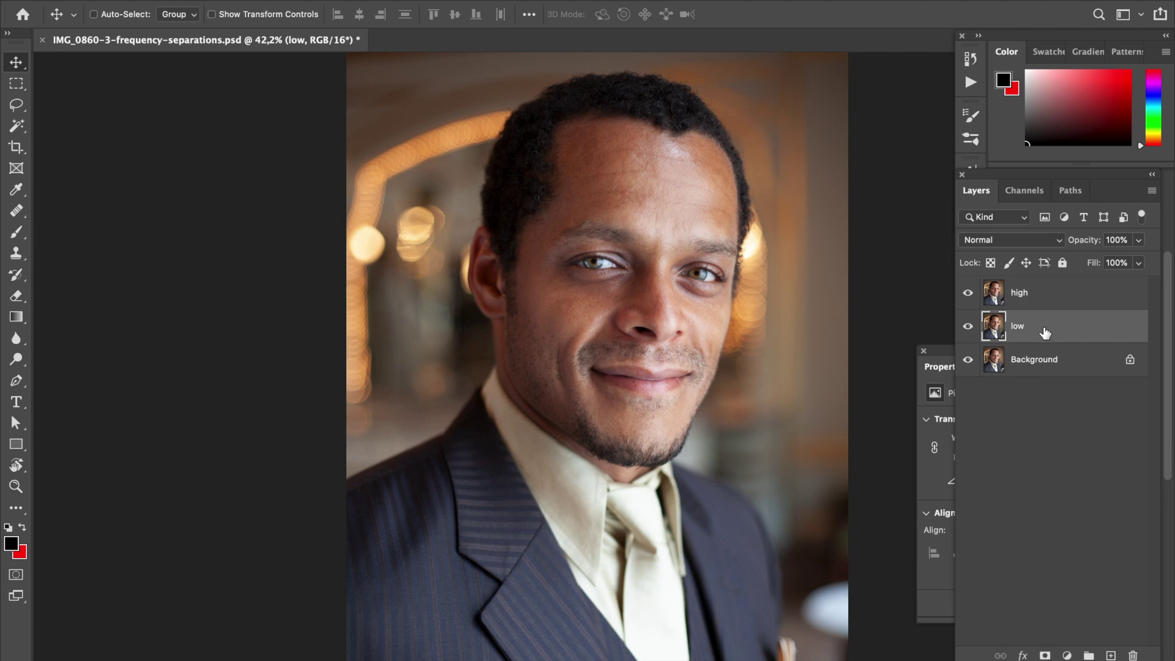
right_click(1045, 329)
click(869, 207)
click(967, 293)
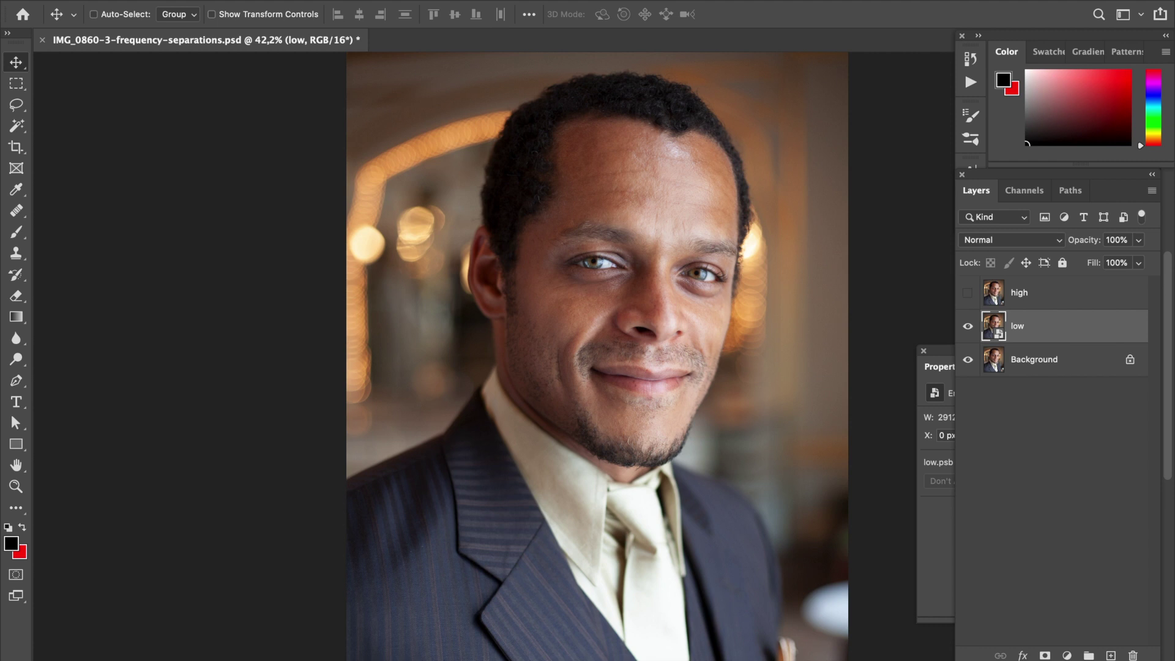
click(395, 1)
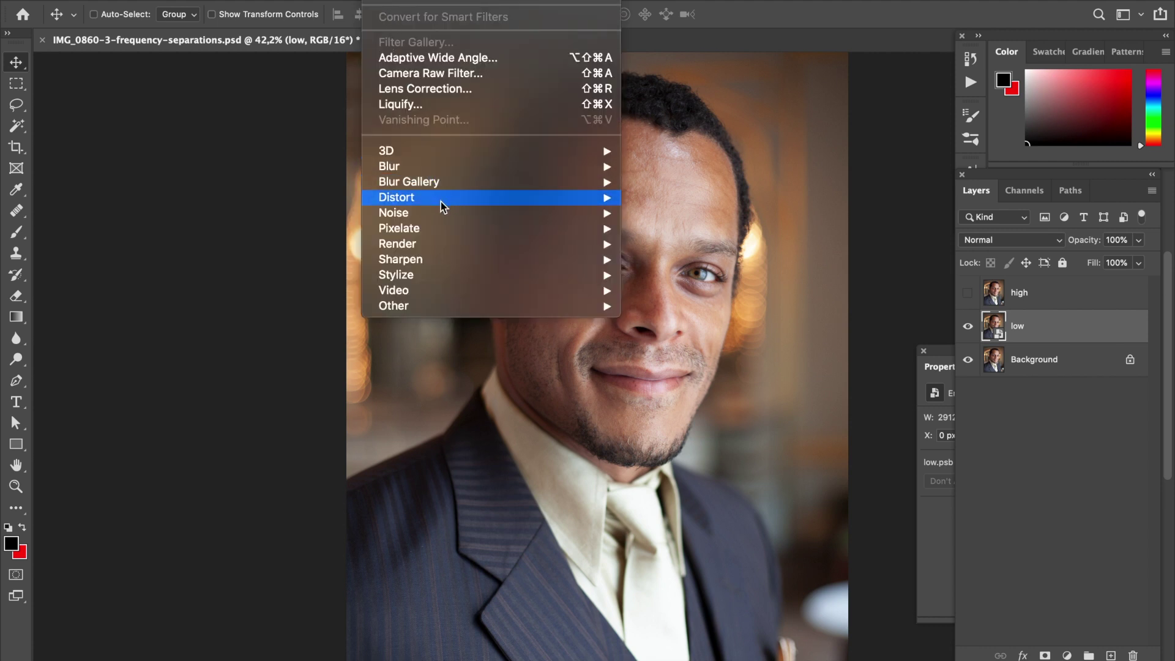
Apply a Gaussian Blur smart filter to the low layer, previewing at 100% zoom
mouse_move(443, 199)
mouse_move(525, 165)
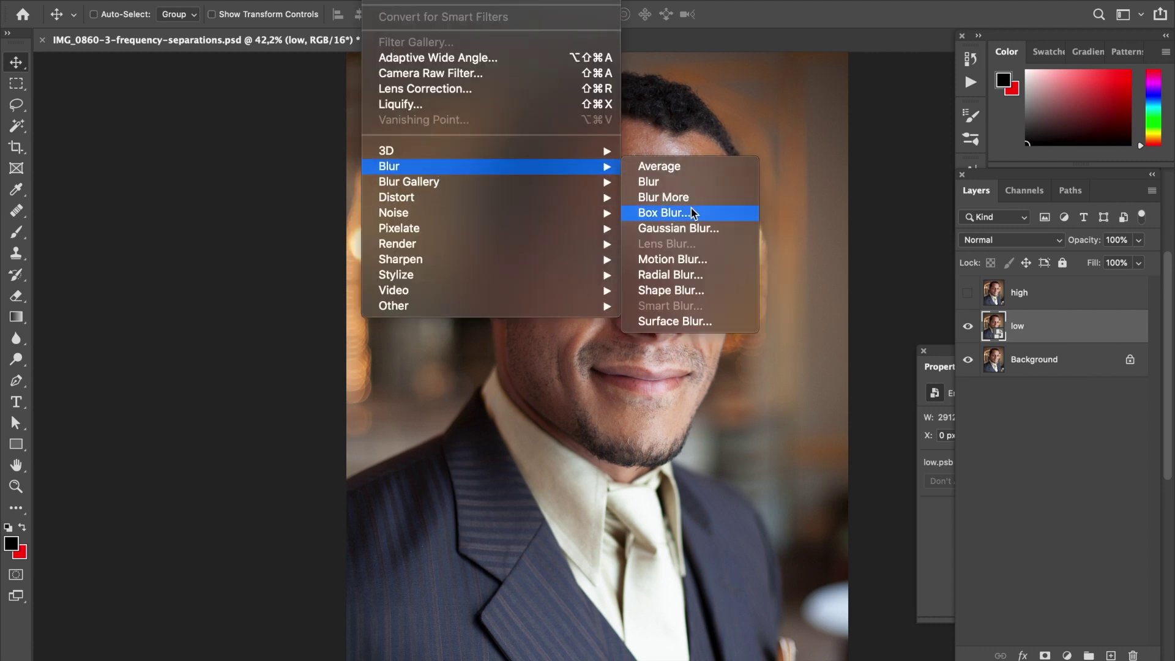
click(694, 229)
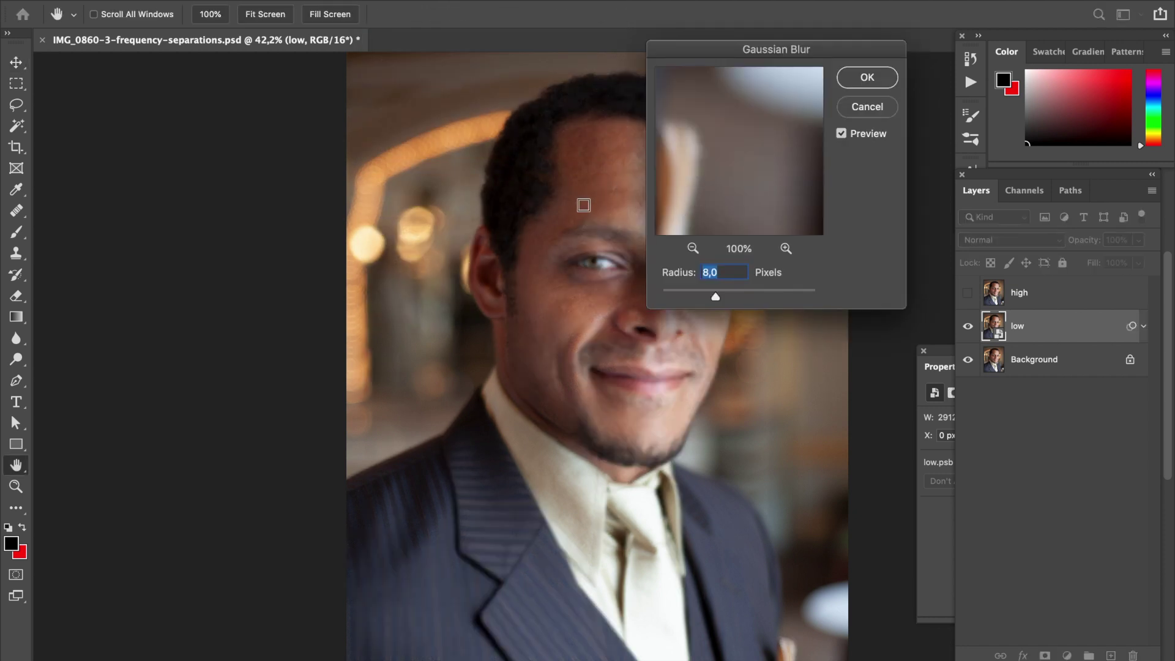
scroll(585, 208, right, 10)
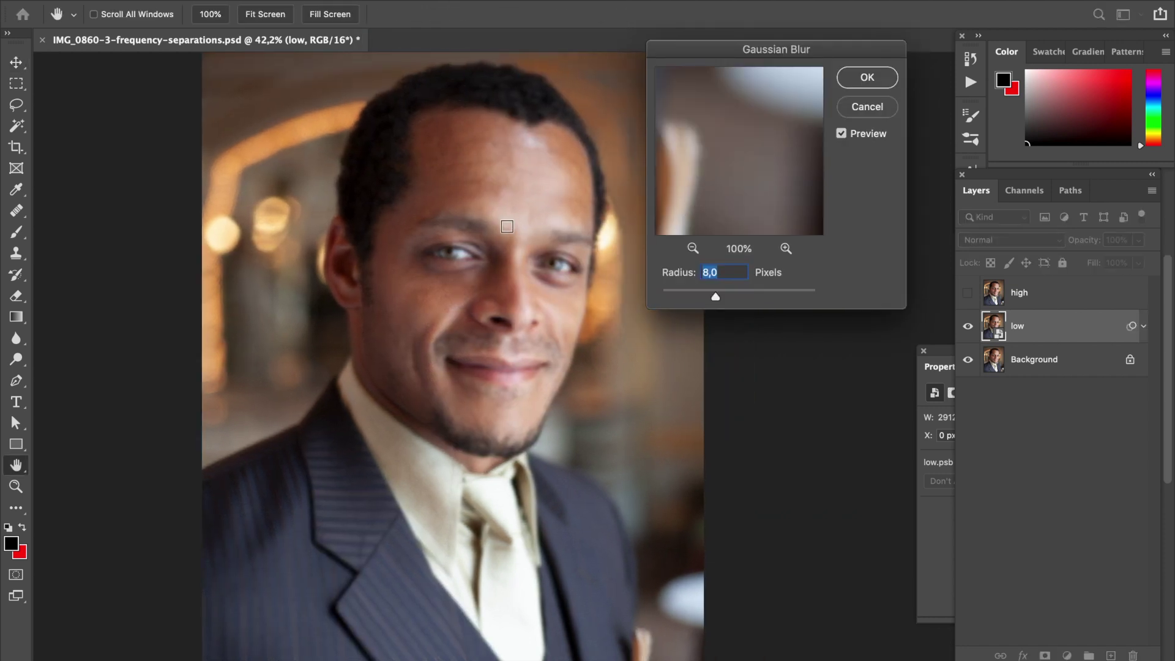
scroll(483, 217, right, 4)
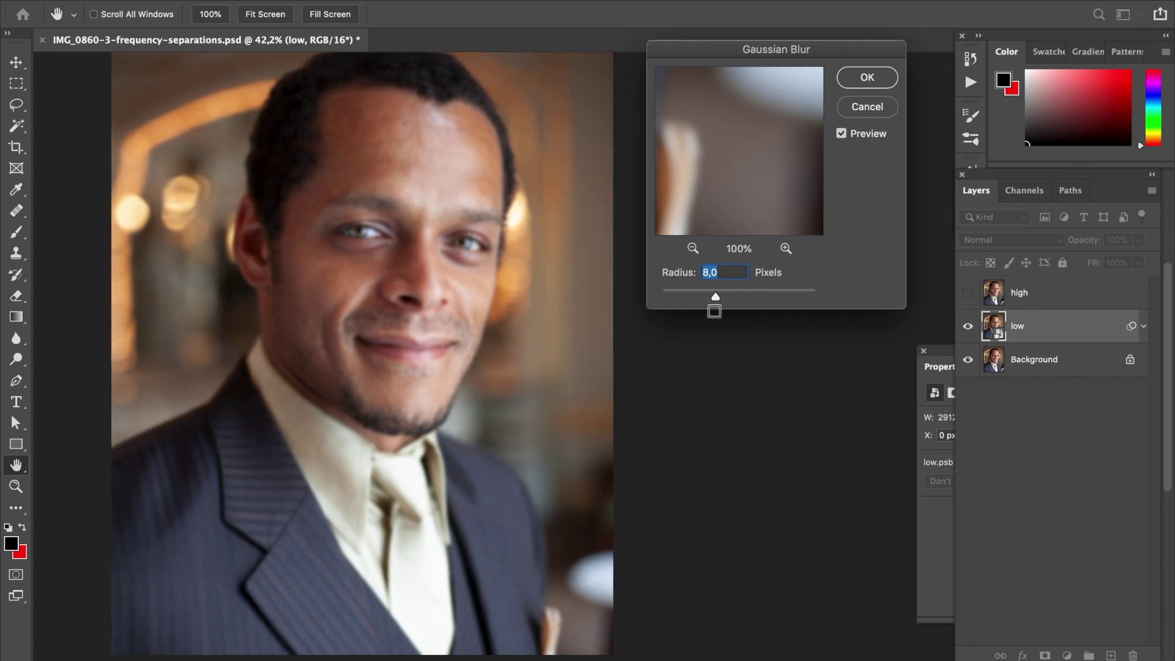
drag(716, 298, 709, 296)
key(super+1)
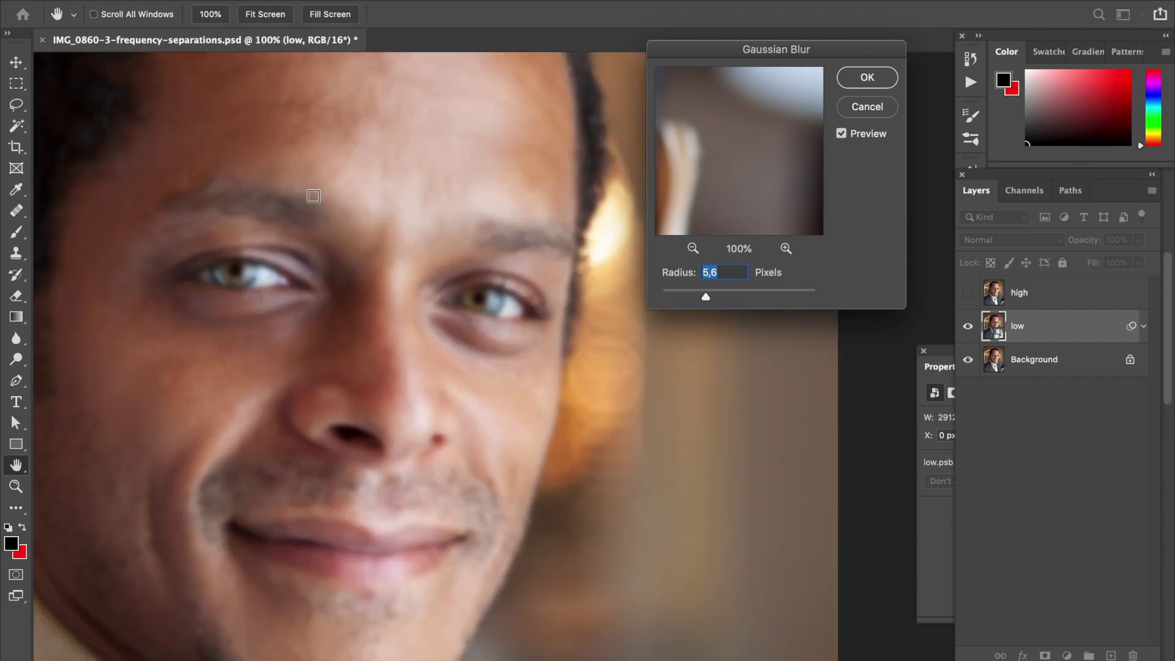
Set the blur radius to 7 pixels, confirm it, then show and select the high layer
scroll(337, 227, up, 5)
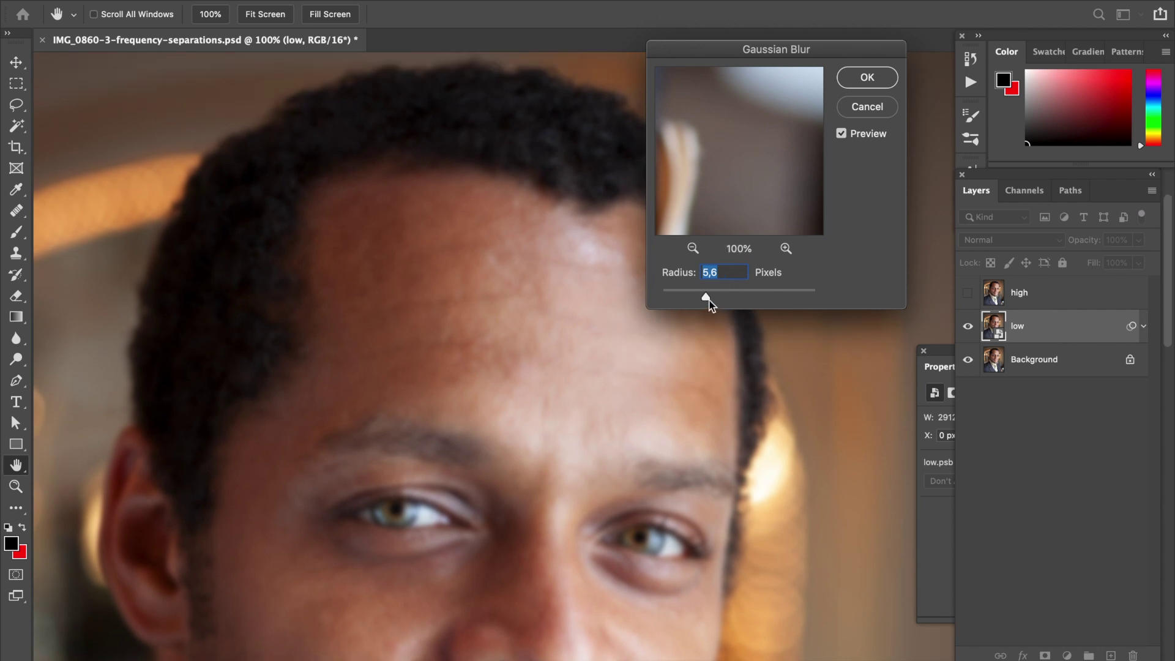
drag(705, 298, 713, 299)
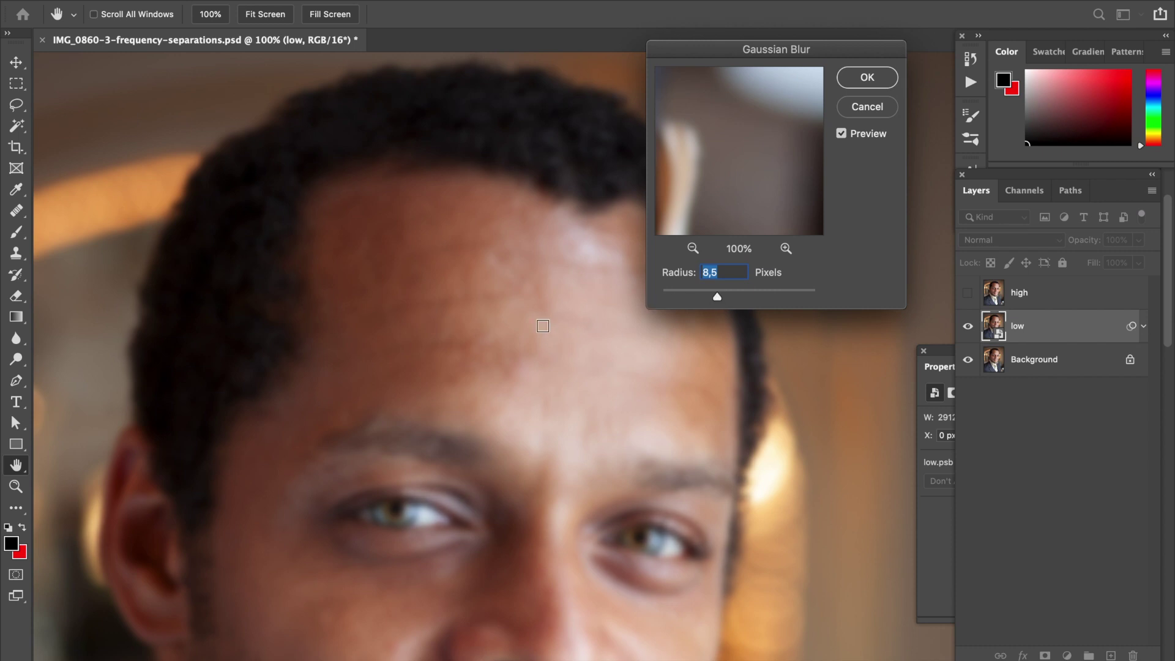
scroll(502, 352, down, 5)
scroll(502, 352, down, 2)
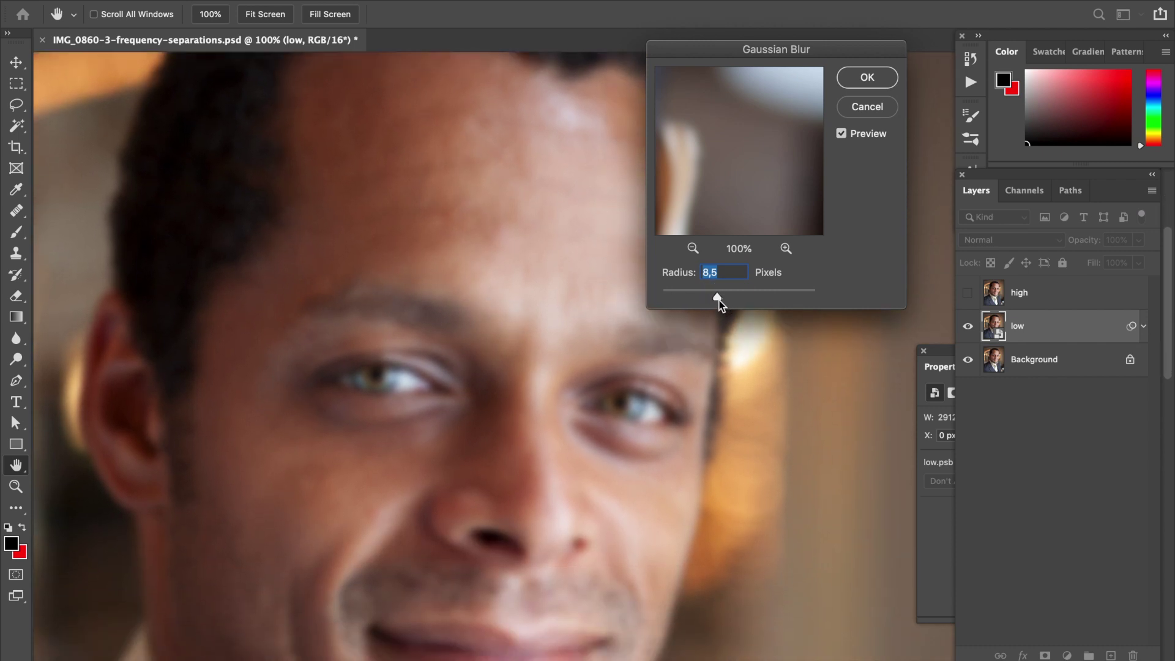
drag(715, 298, 712, 299)
text(7)
click(869, 76)
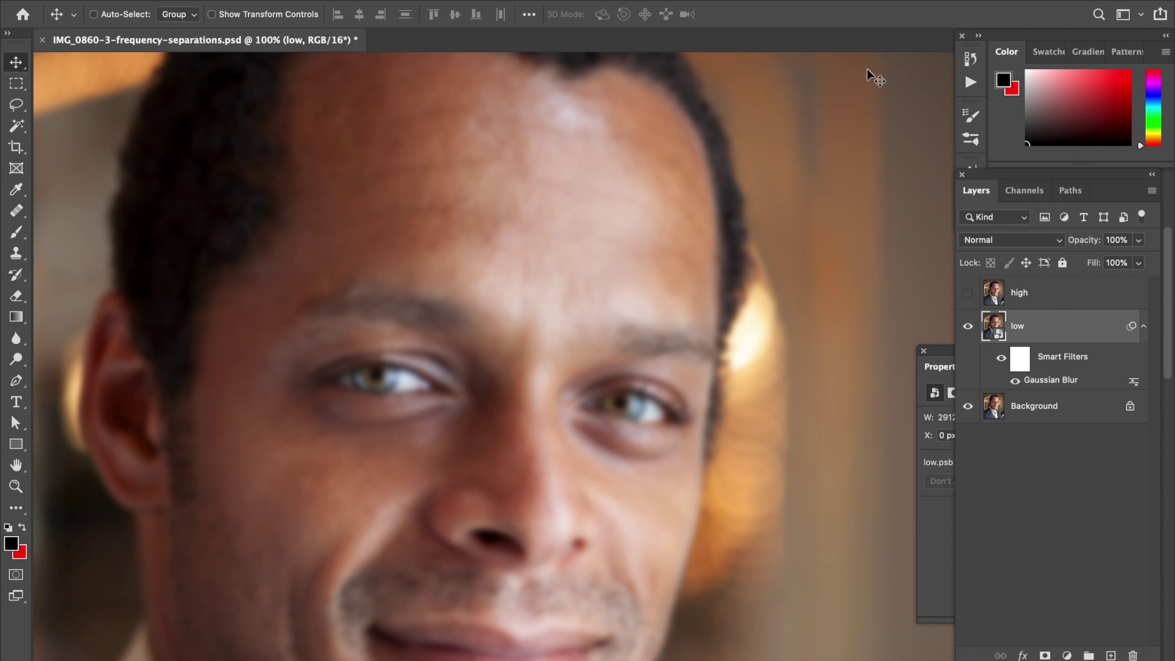
click(967, 292)
click(1040, 294)
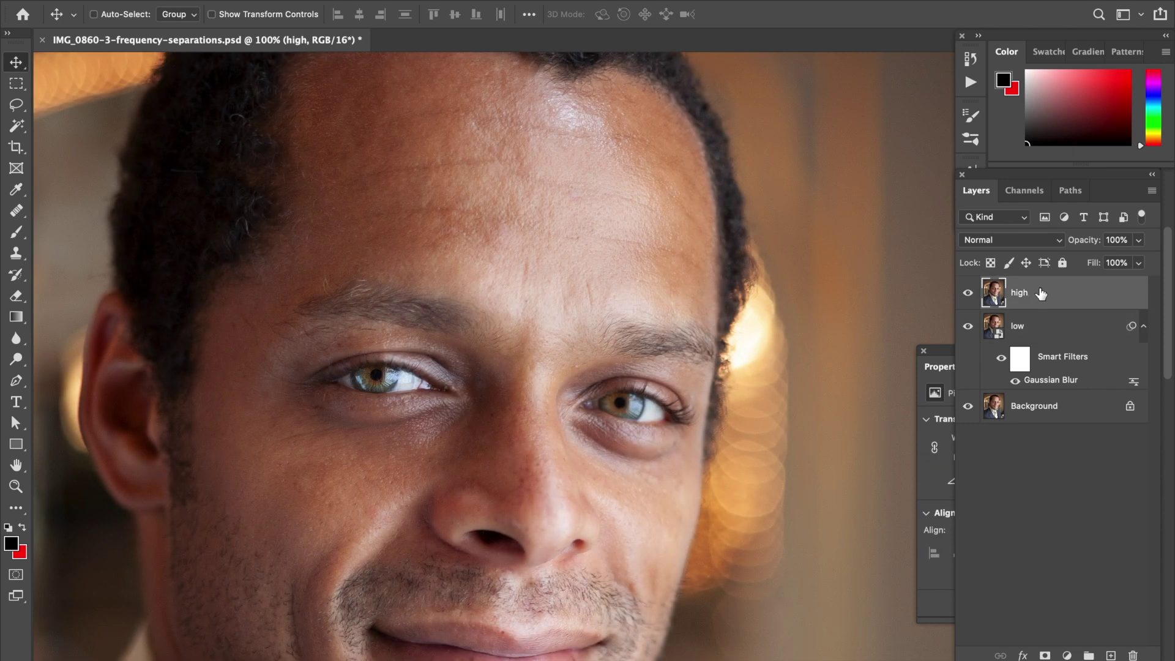
Run Apply Image on high using the low layer, Invert on, Add blending, scale 2, offset 0
click(202, 0)
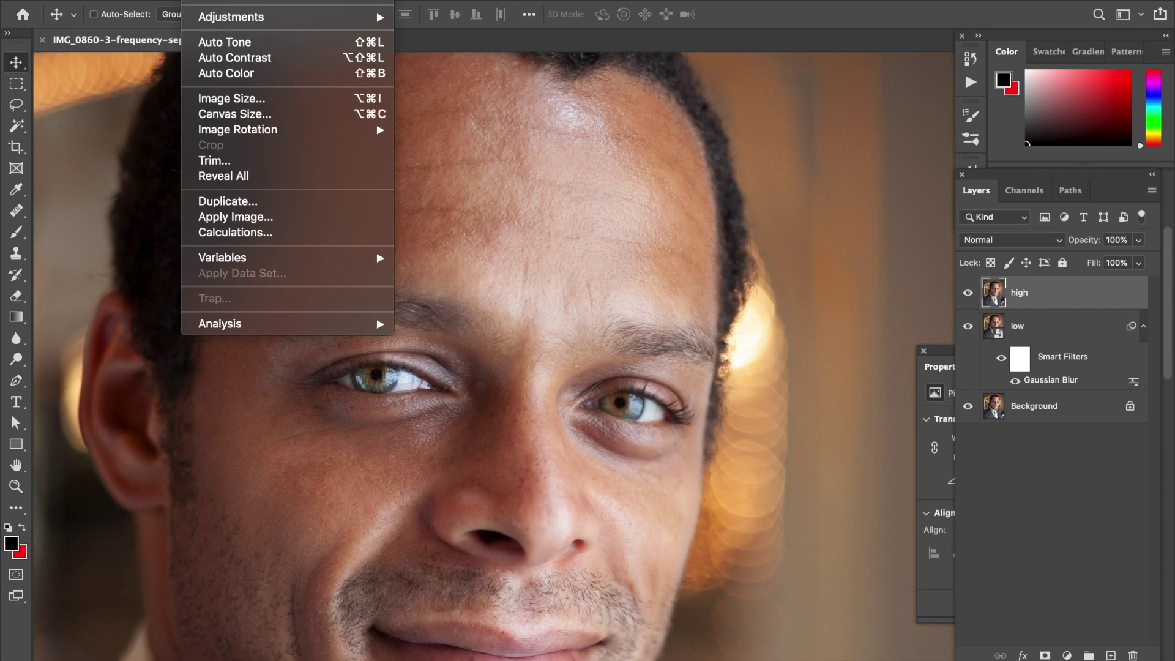
click(214, 218)
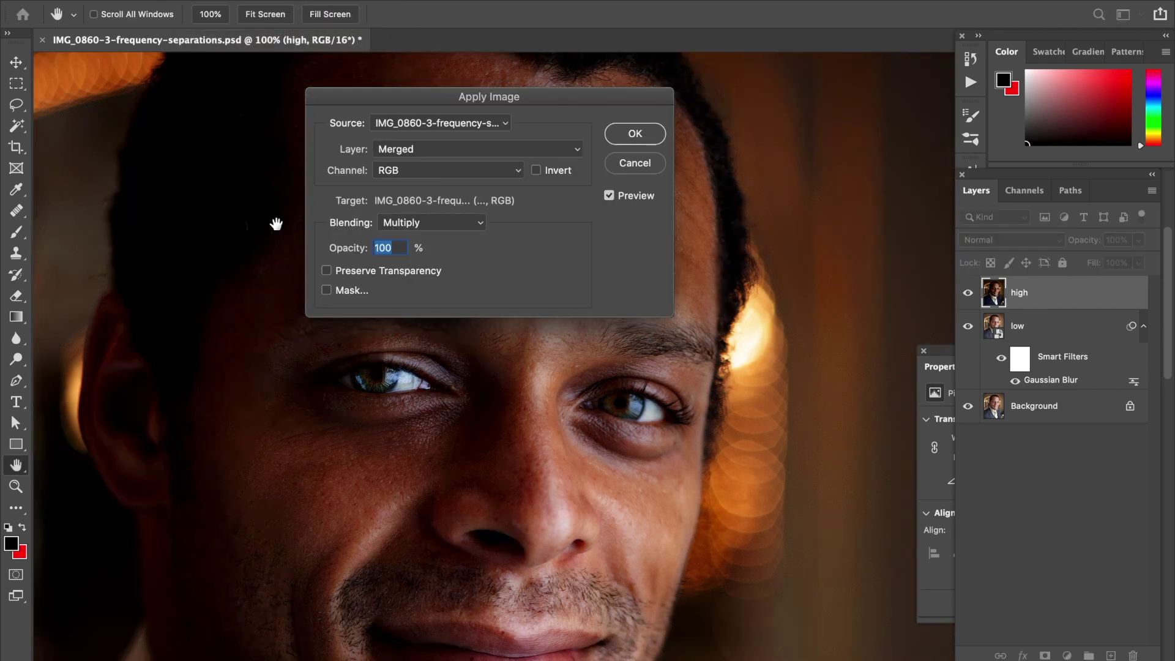
click(433, 149)
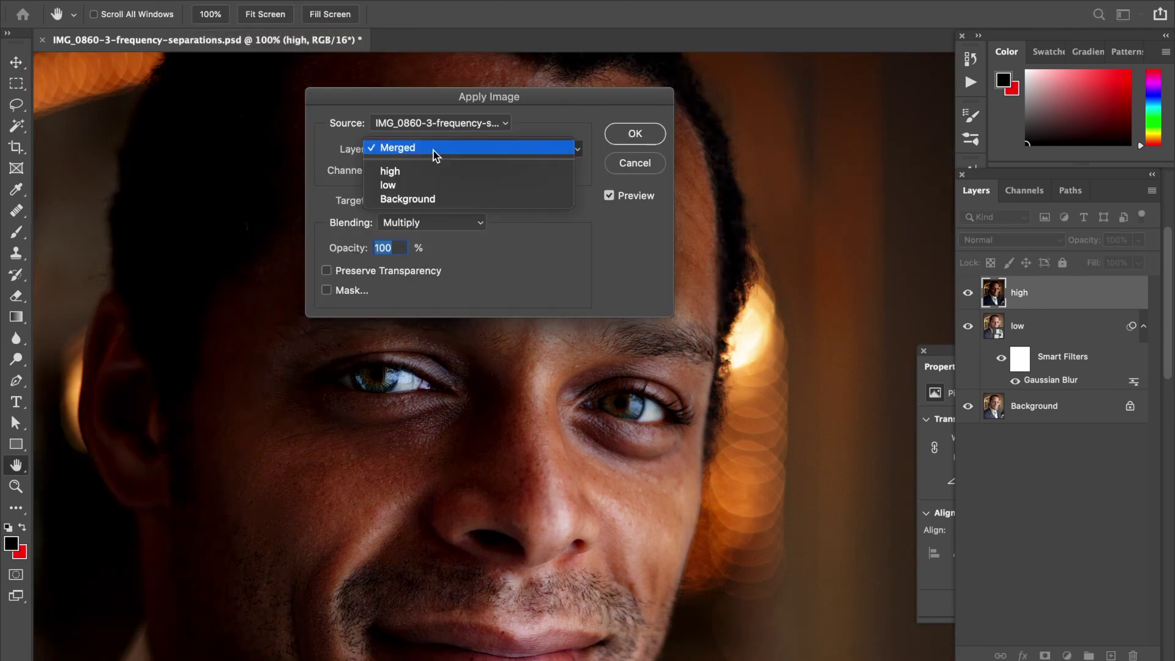
click(421, 189)
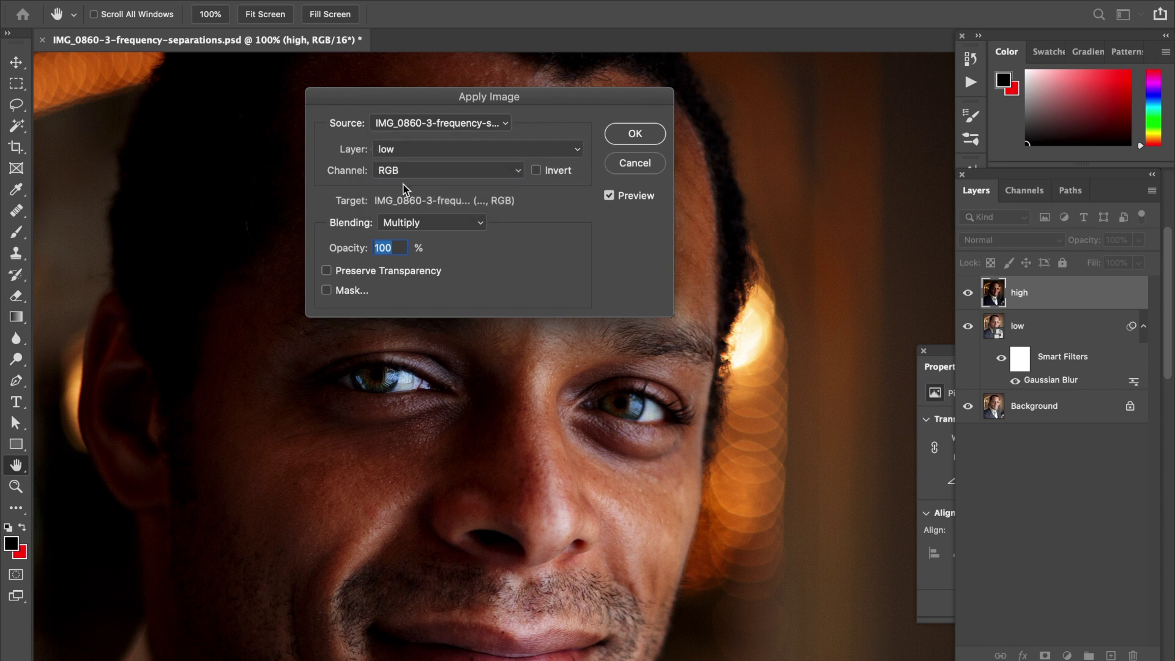
click(537, 171)
click(451, 226)
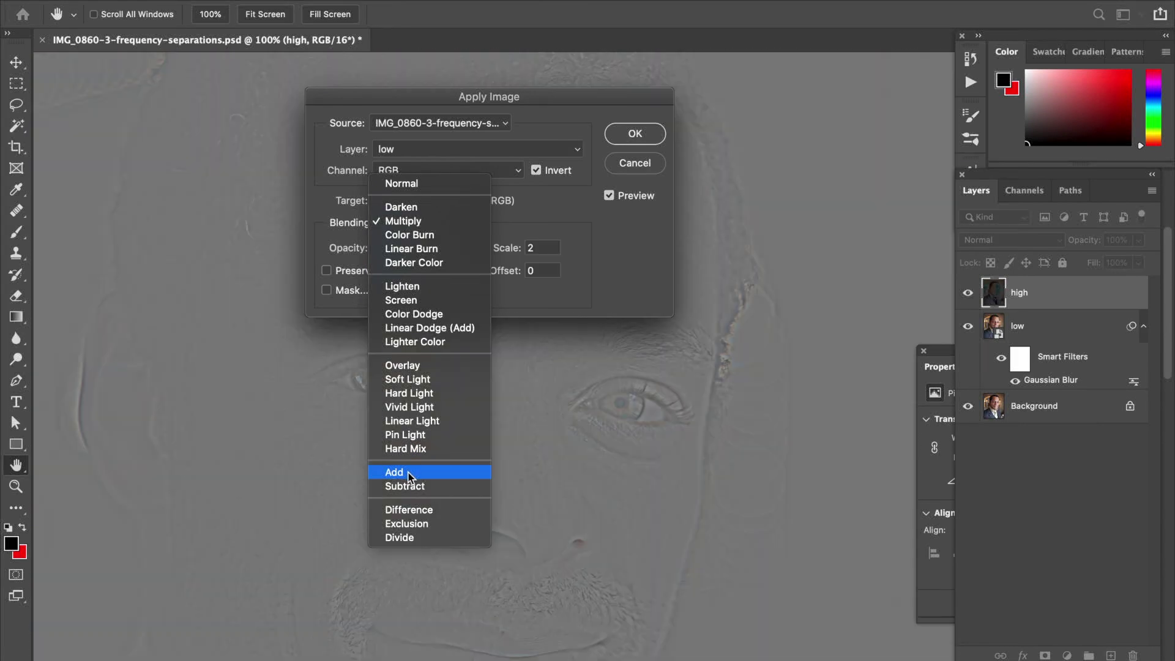
click(406, 472)
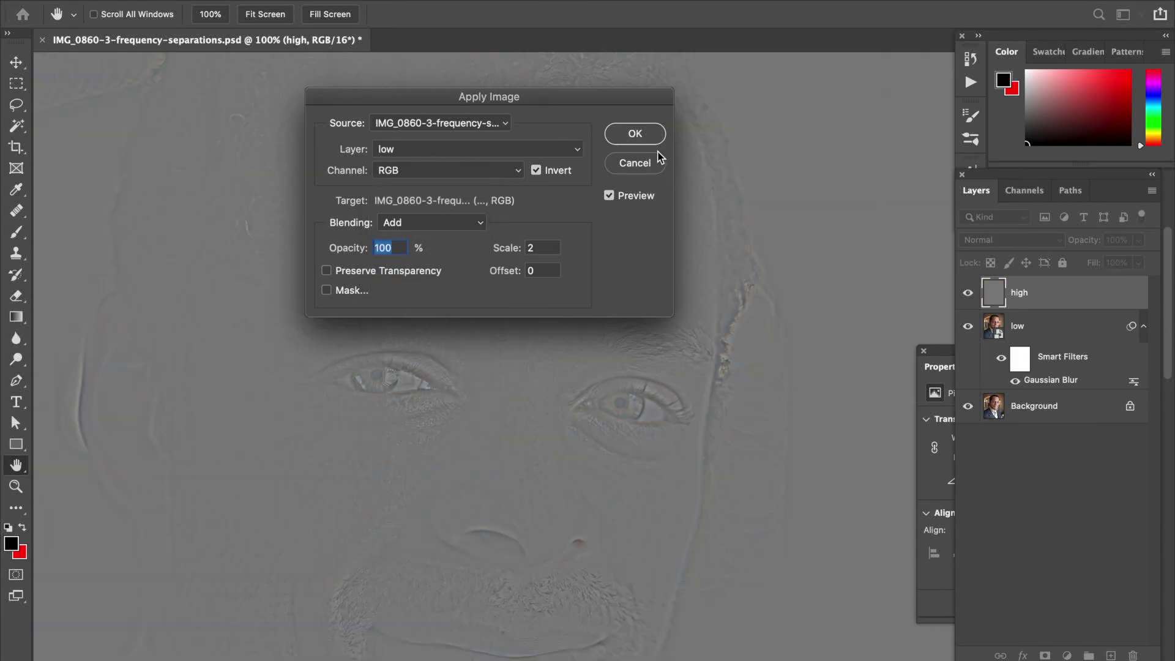
click(643, 132)
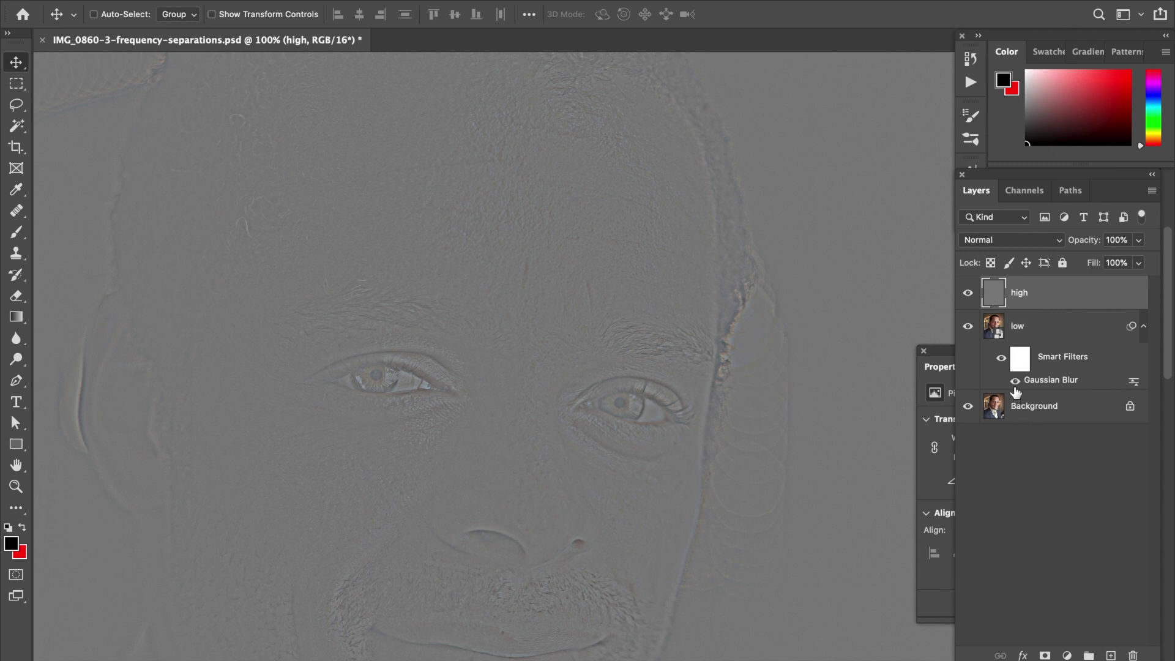
scroll(388, 313, up, 3)
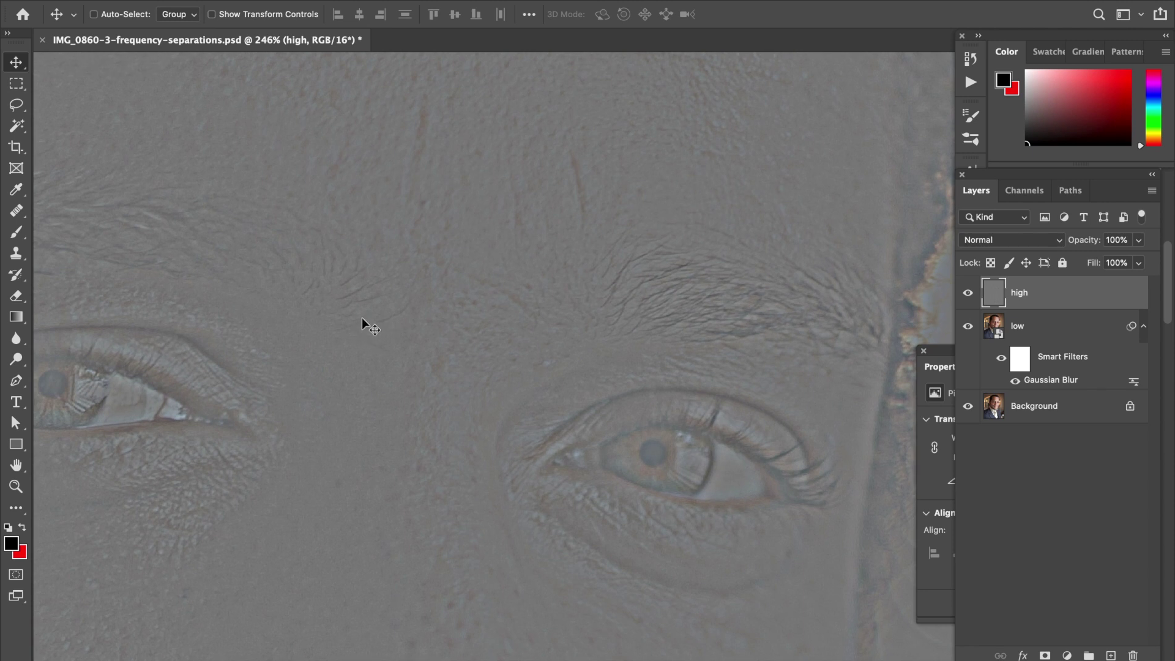
scroll(360, 327, up, 5)
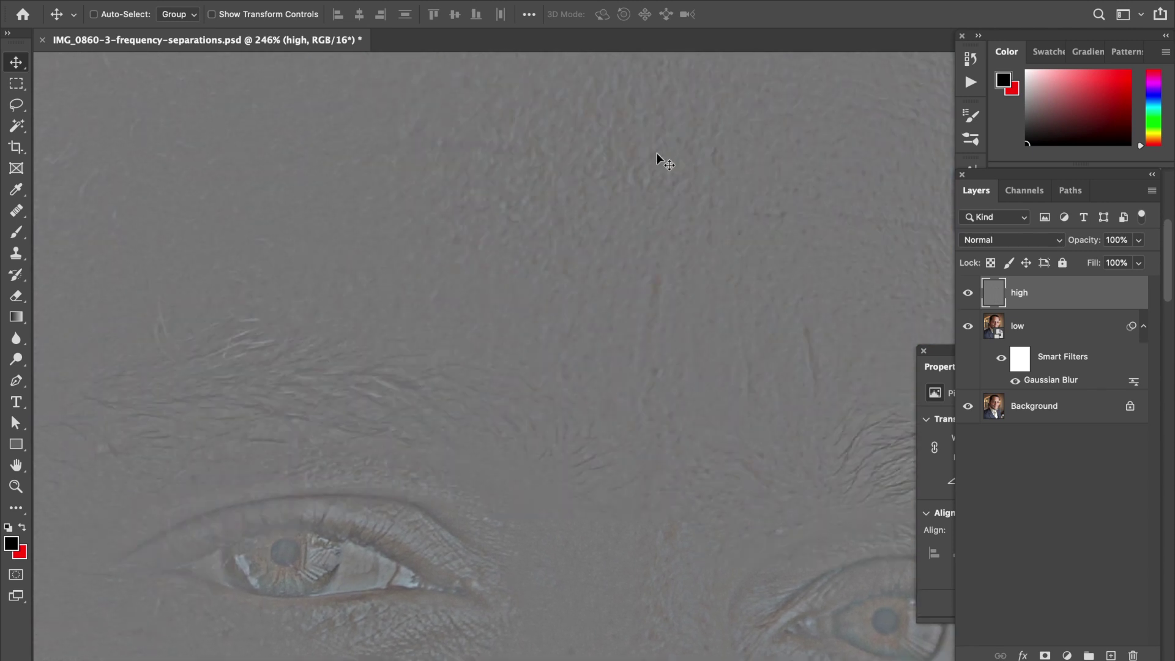
Inspect the grey detail texture, then hide the high layer to view the blurred low layer
scroll(469, 214, down, 3)
scroll(469, 214, left, 4)
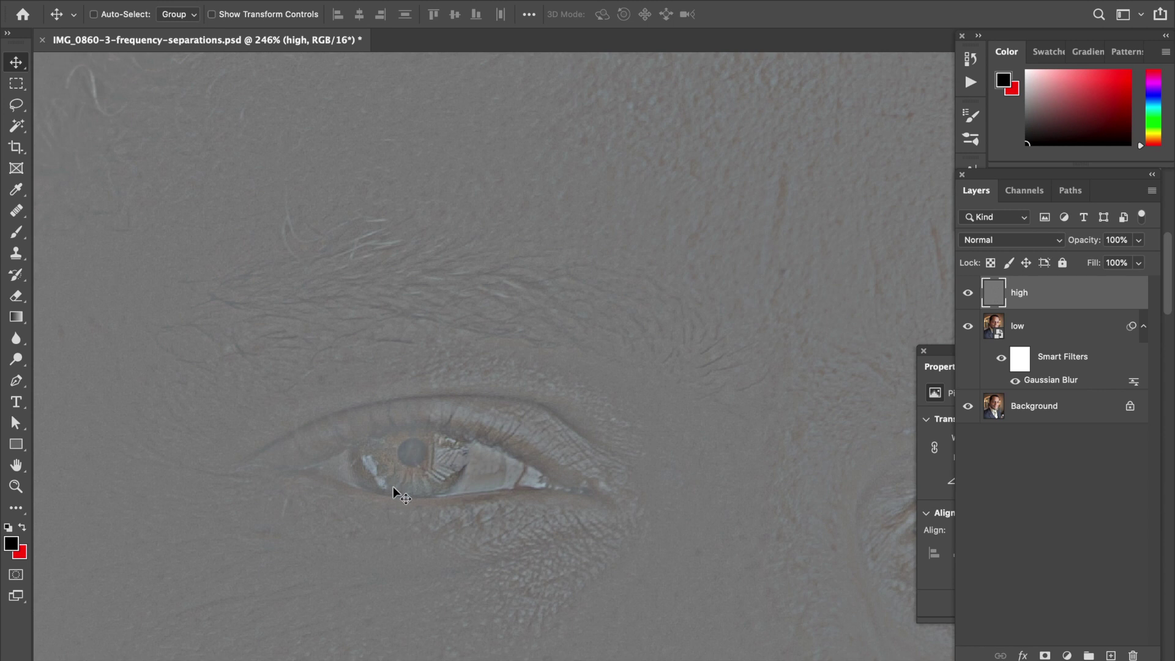
scroll(391, 483, down, 3)
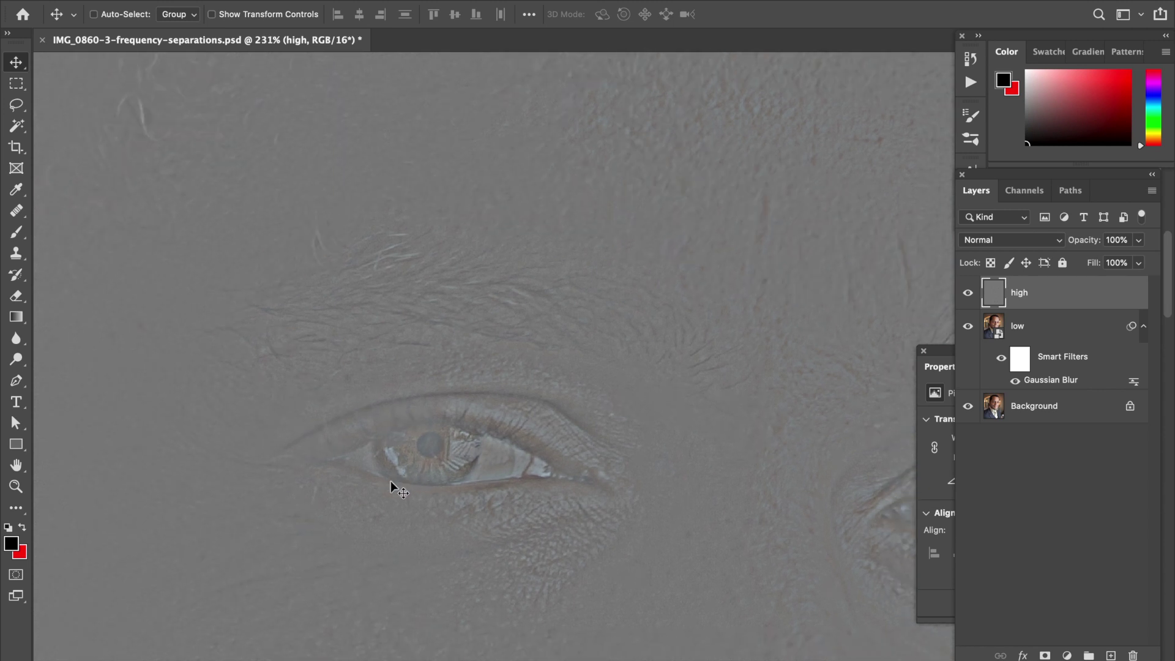
scroll(506, 458, down, 4)
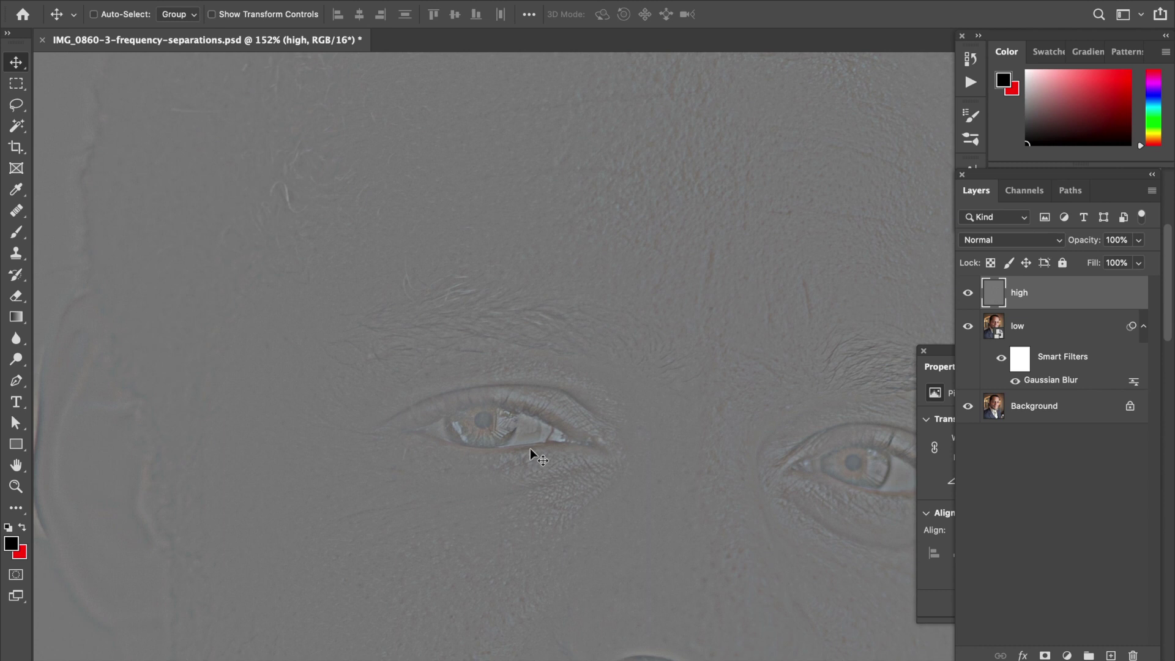
scroll(534, 442, down, 1)
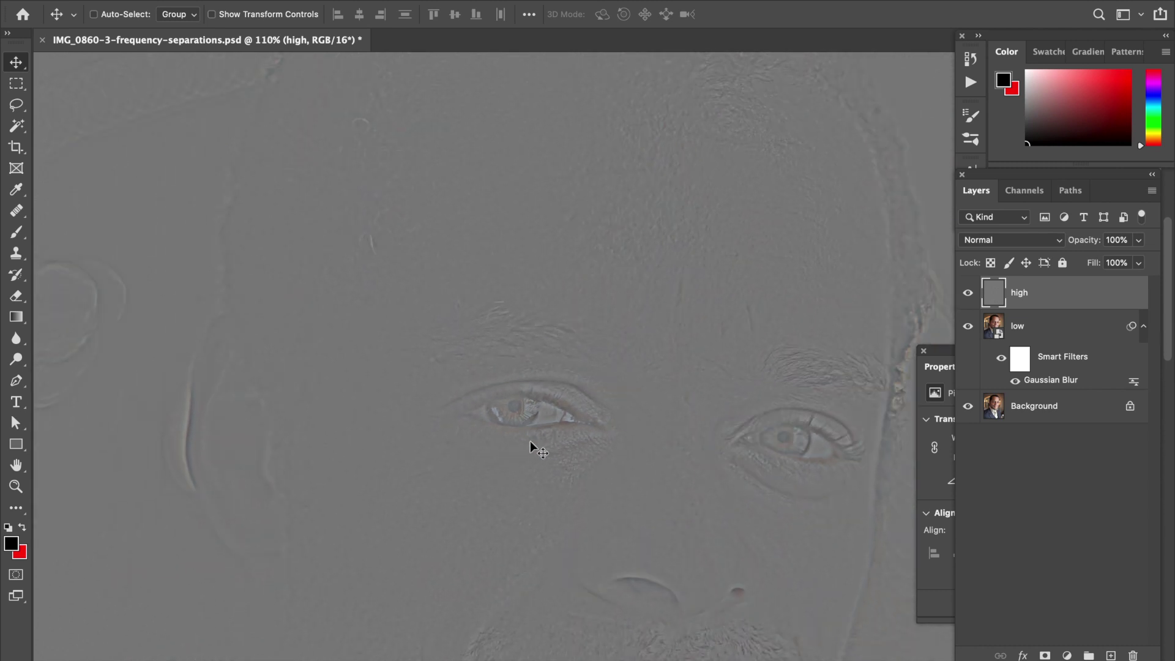
scroll(533, 445, down, 3)
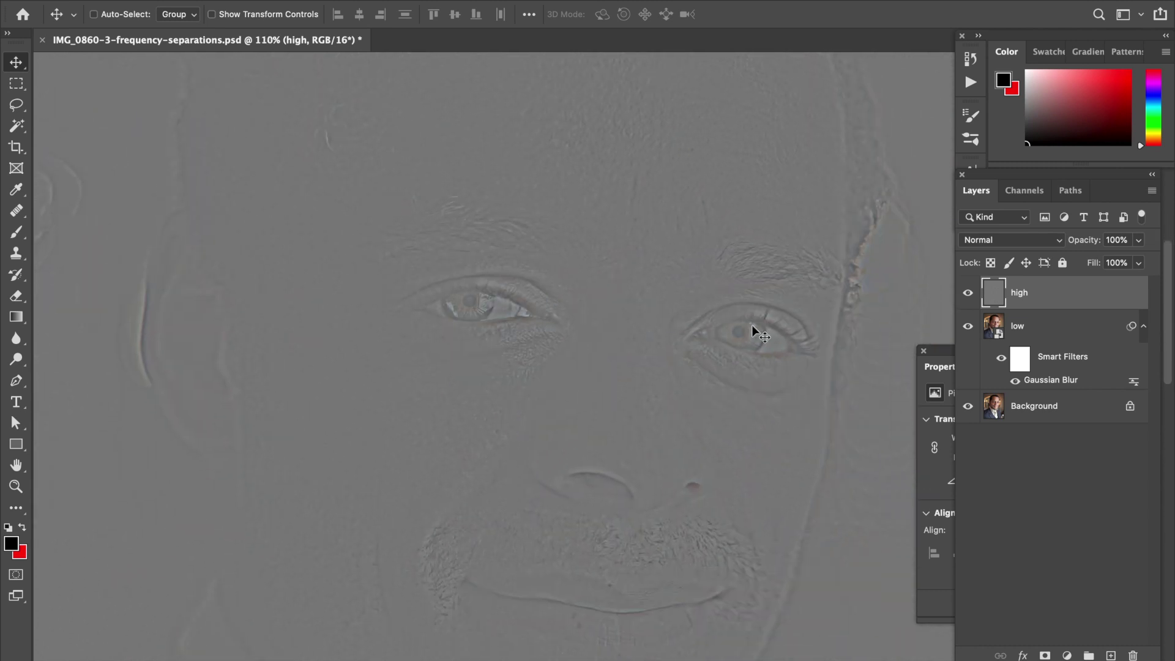
click(967, 294)
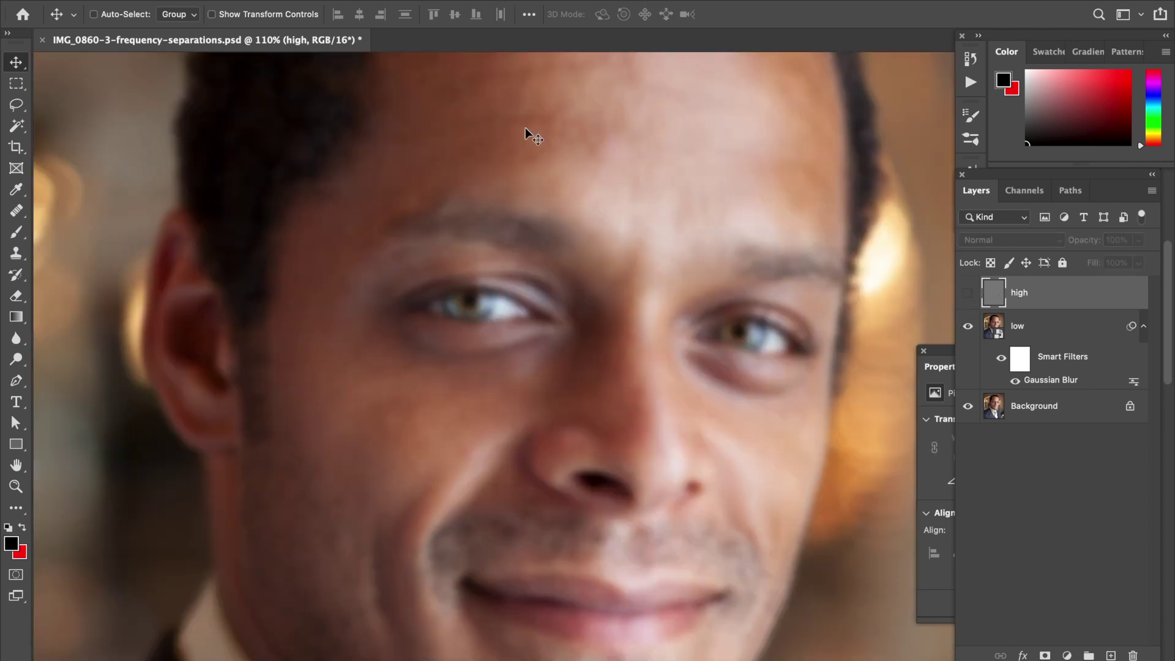
Show the high layer again and set its blend mode to Linear Light
click(968, 294)
click(1007, 240)
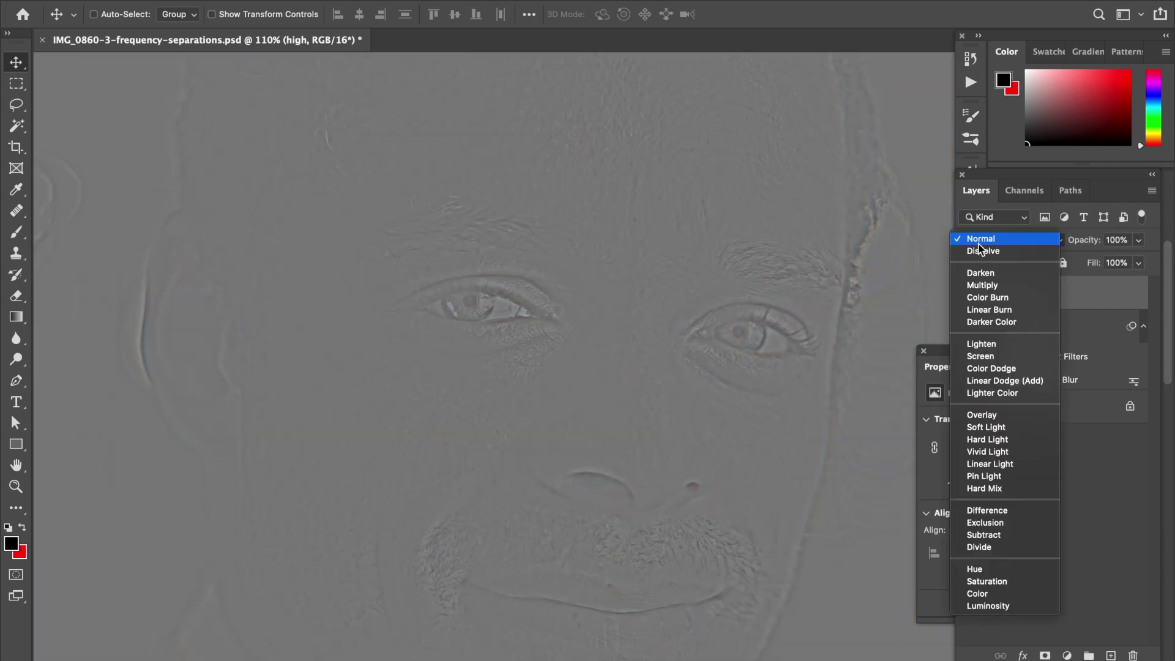
click(986, 463)
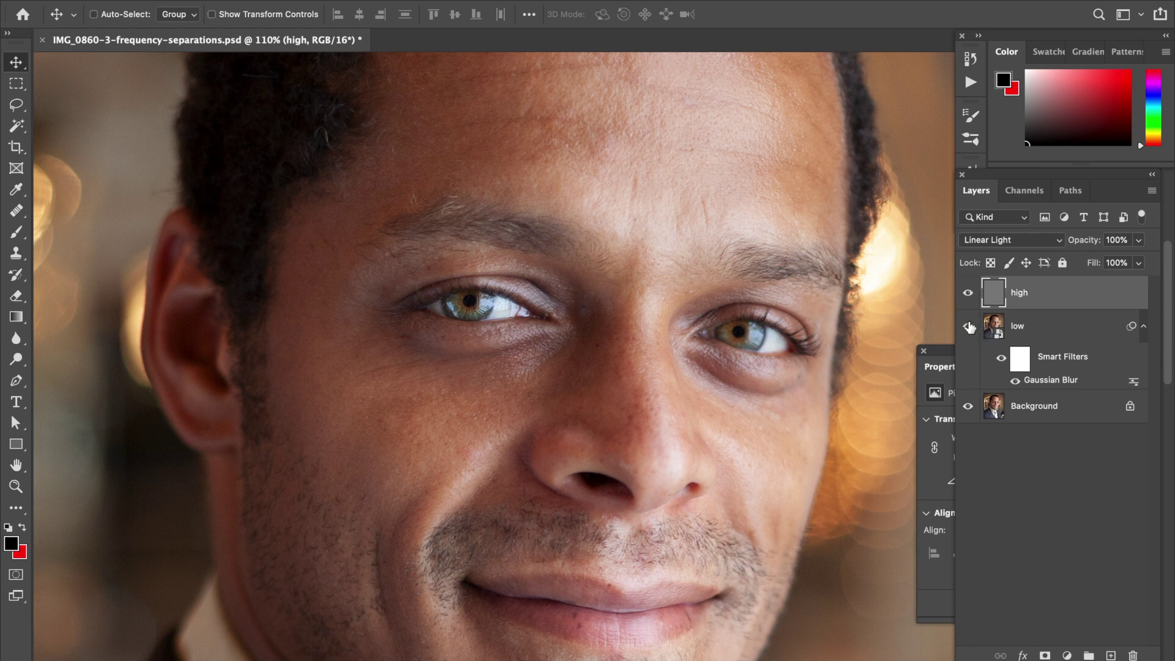
Toggle the Background layer on its own to compare the recombined portrait with the original
alt+click(968, 408)
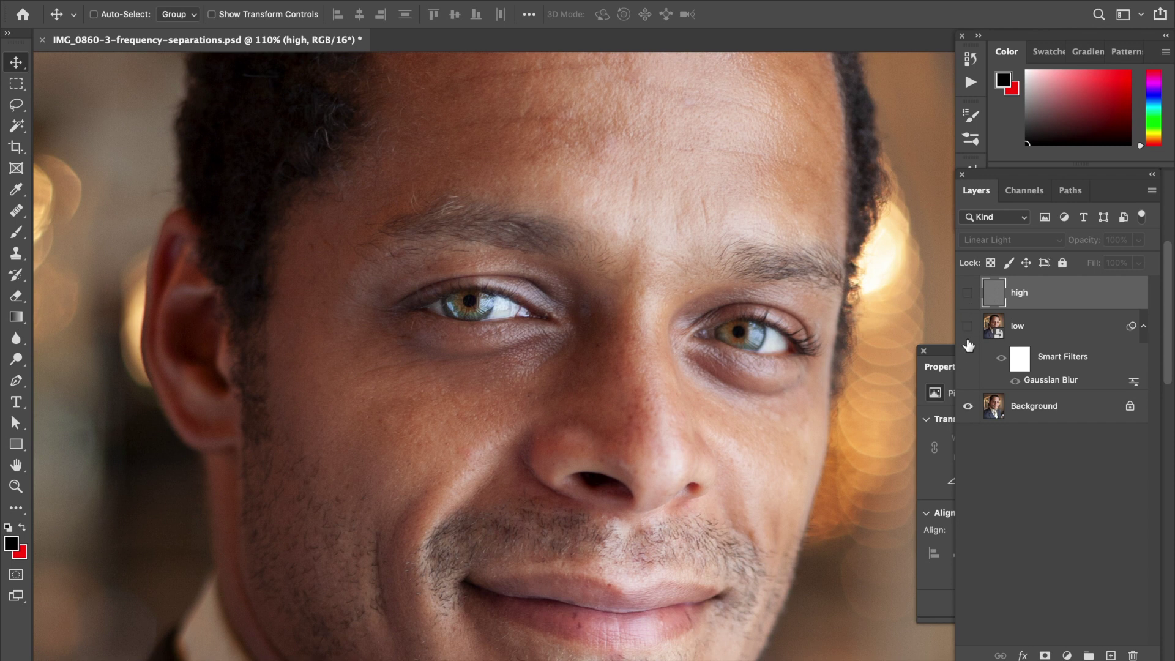
alt+click(968, 409)
alt+click(968, 408)
alt+click(968, 408)
alt+click(968, 408)
alt+click(968, 409)
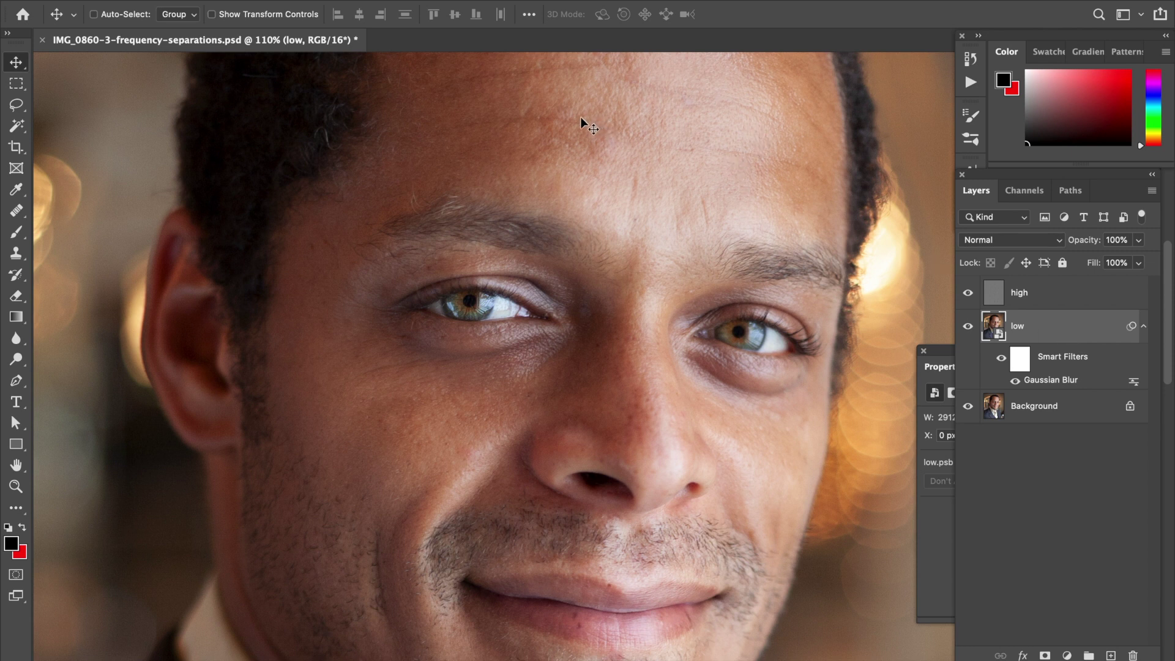
Create a 'low copy' duplicate of the low smart object and hide the original low layer
scroll(580, 116, up, 5)
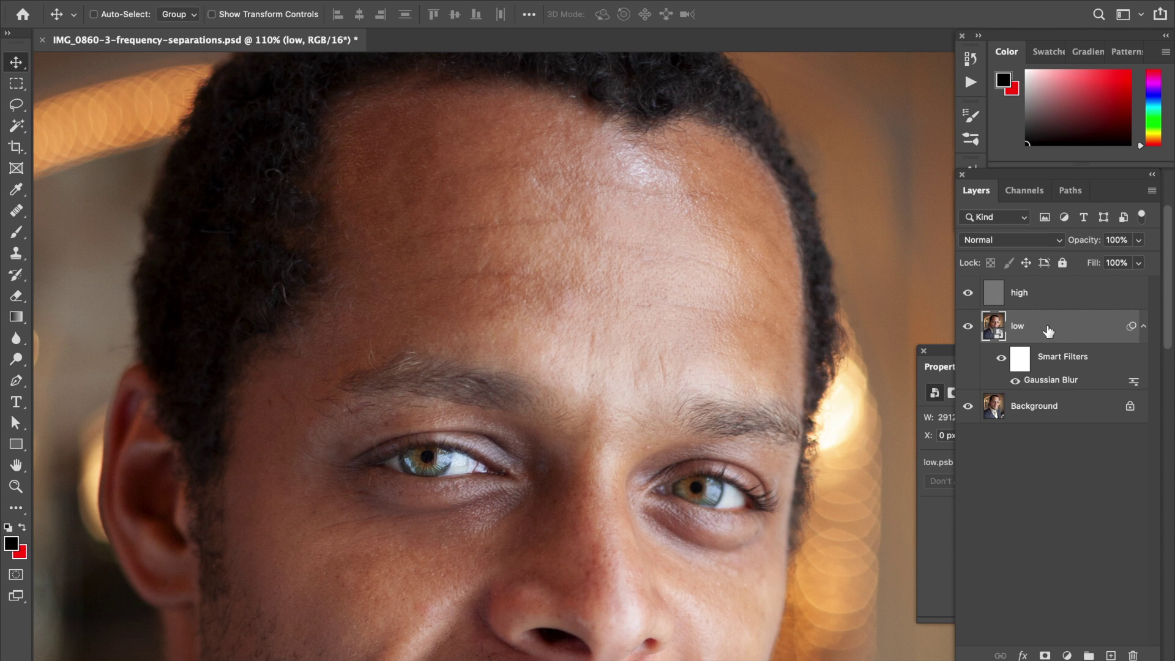
drag(1049, 329, 1110, 654)
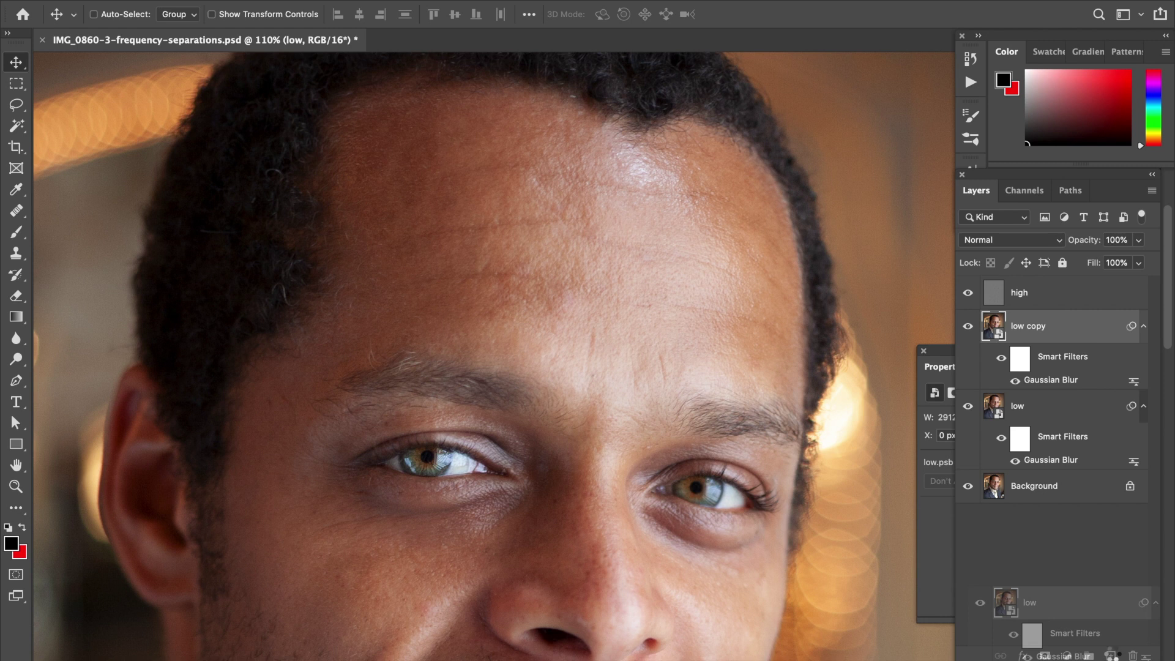
click(968, 413)
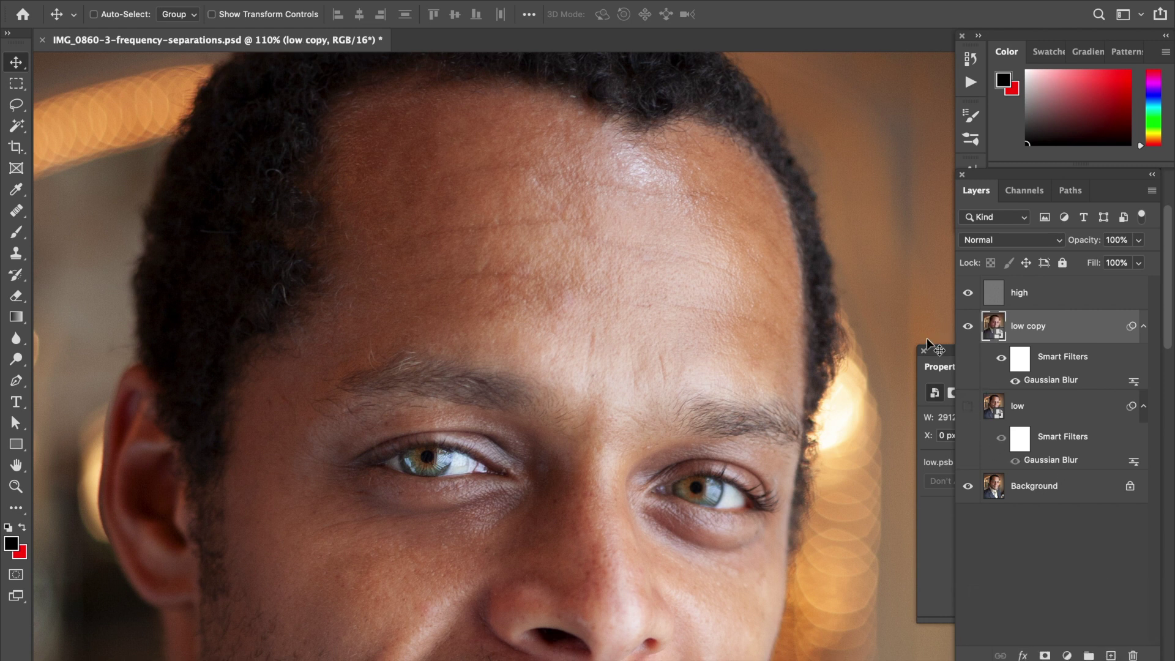
Rasterize the 'low copy' layer and rename it 'low rasterized'
right_click(1053, 329)
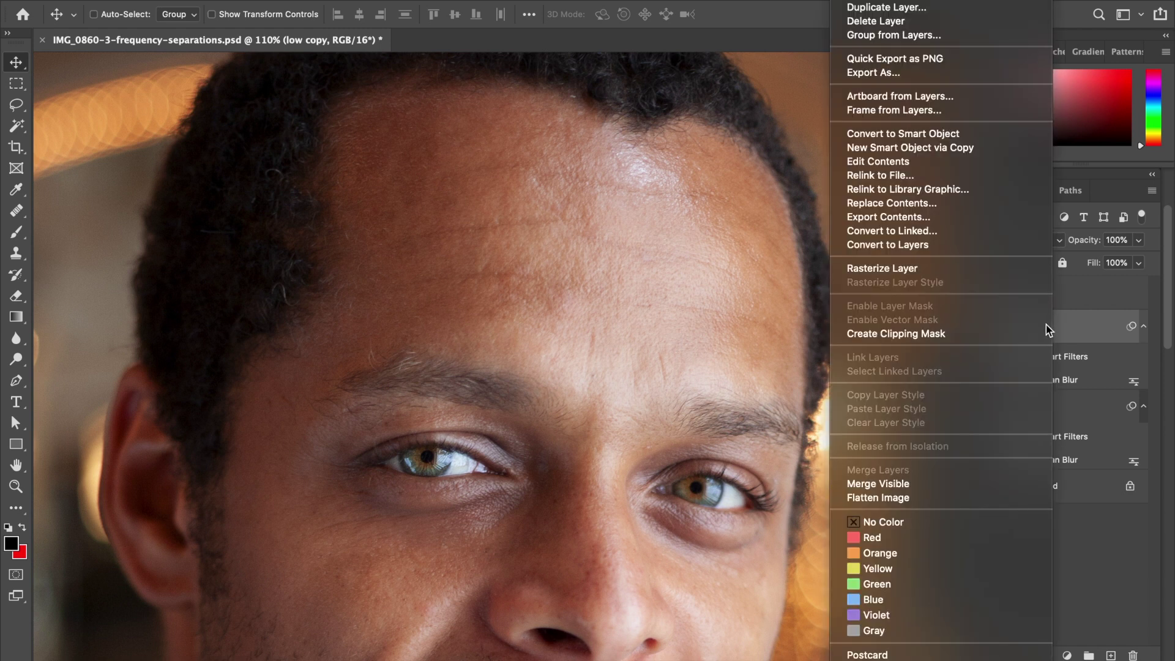
click(941, 268)
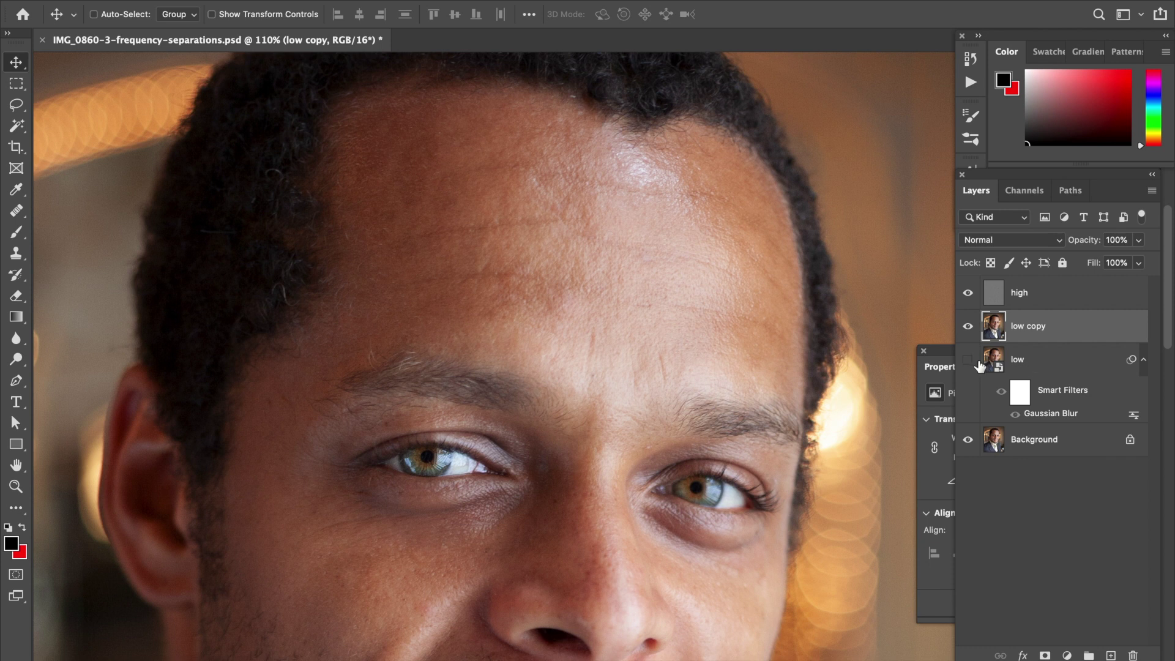
double_click(1034, 330)
double_click(1033, 328)
text(rasterized)
key(Return)
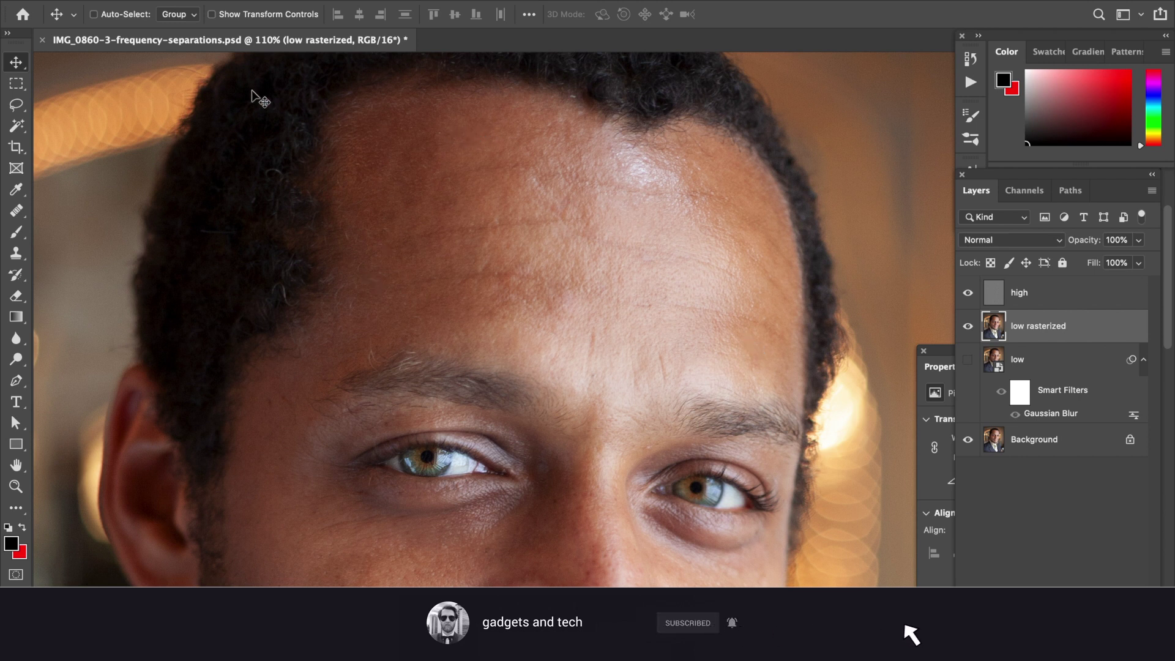
Lasso a selection around the forehead and check it in Quick Mask mode
click(16, 104)
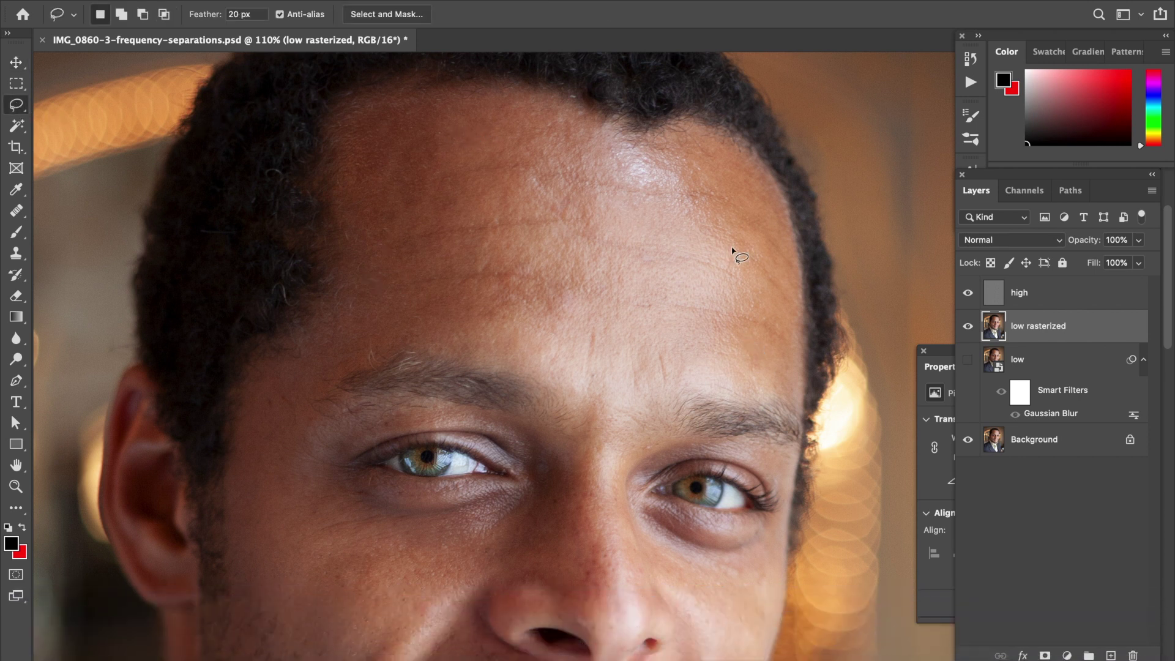
mouse_move(782, 371)
mouse_down()
mouse_move(729, 171)
mouse_move(370, 320)
mouse_move(778, 372)
mouse_up()
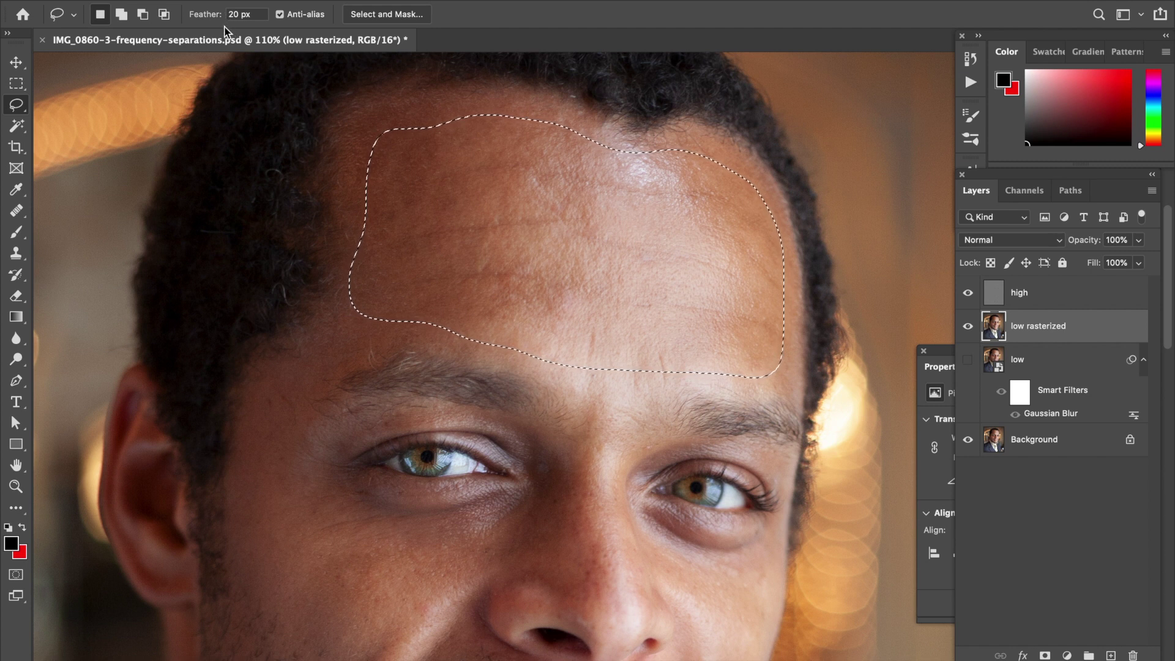
key(q)
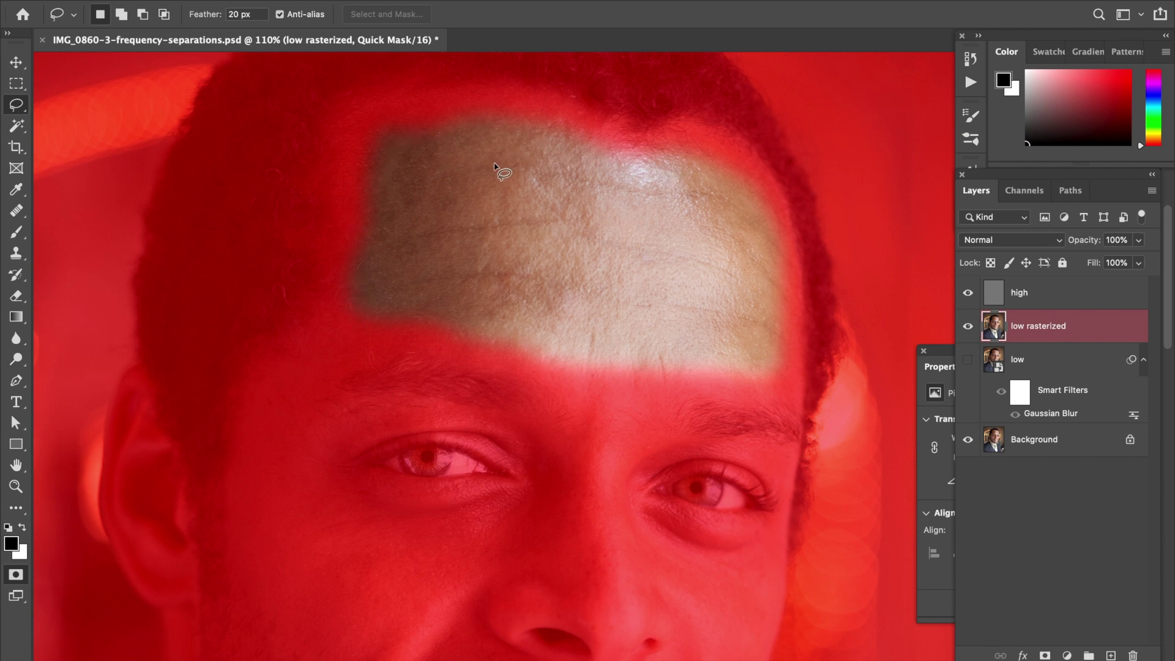
key(q)
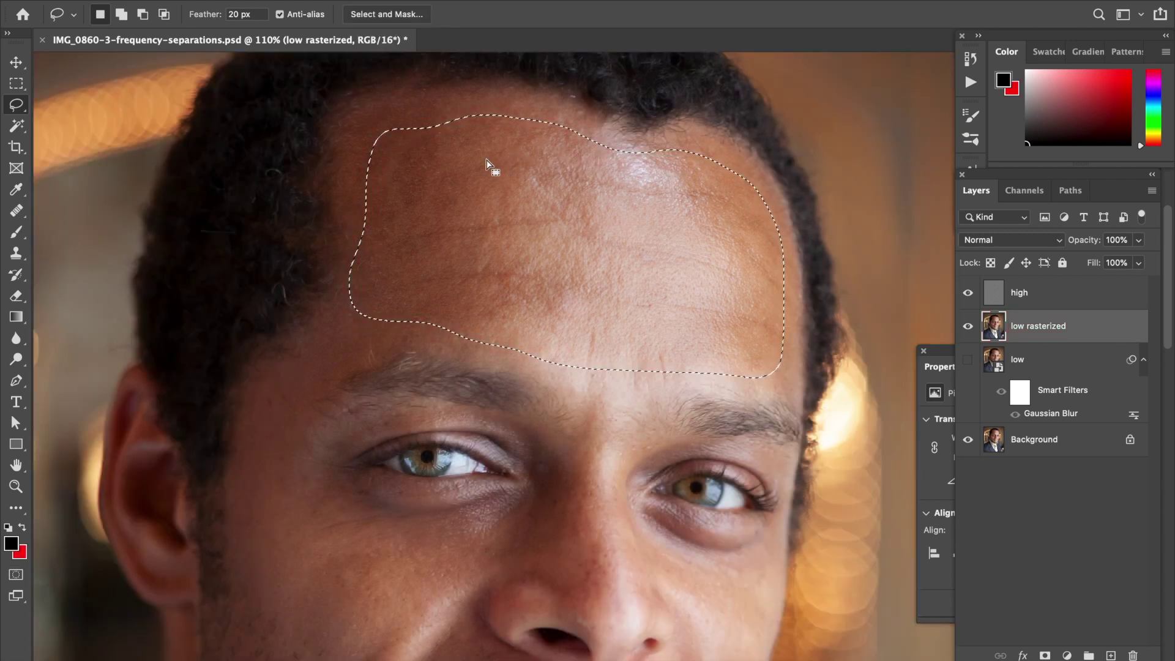
Set the selection feather to 30 px
double_click(233, 15)
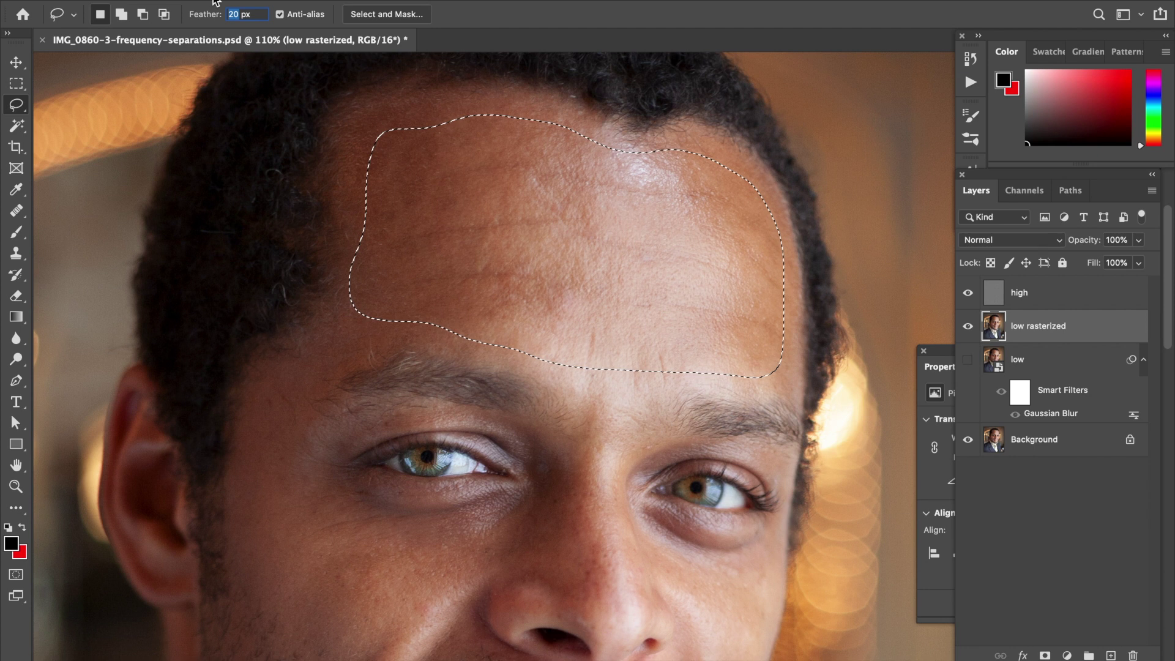
text(30)
key(Return)
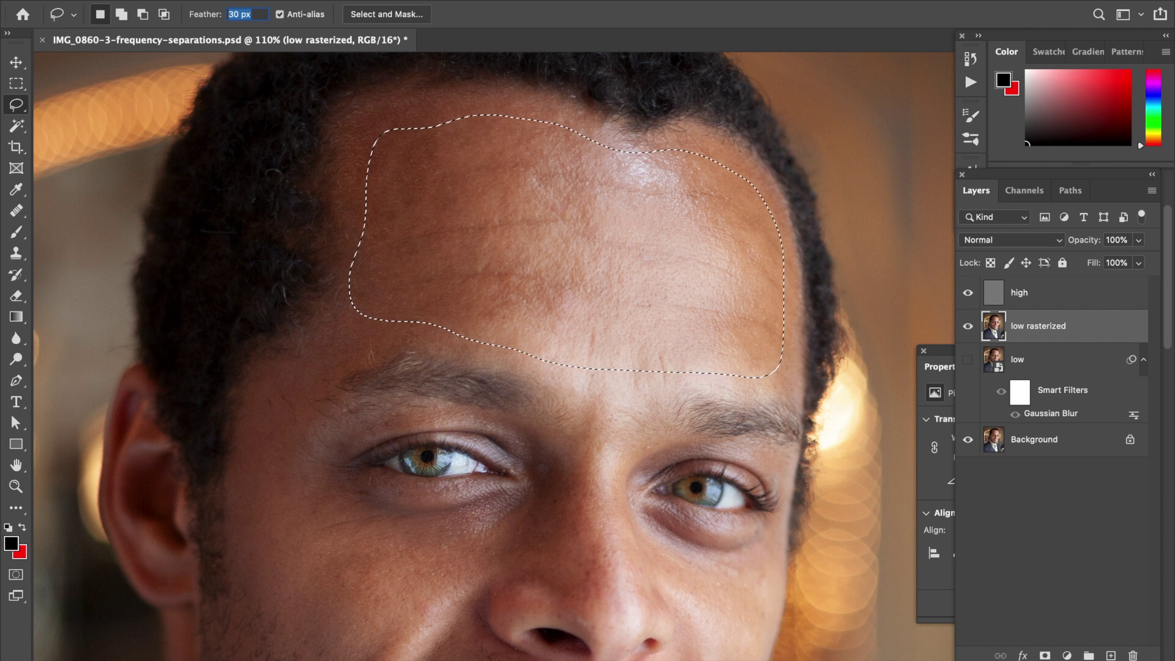
click(335, 0)
Open Gaussian Blur for the forehead selection and move its dialog off the face
mouse_move(381, 0)
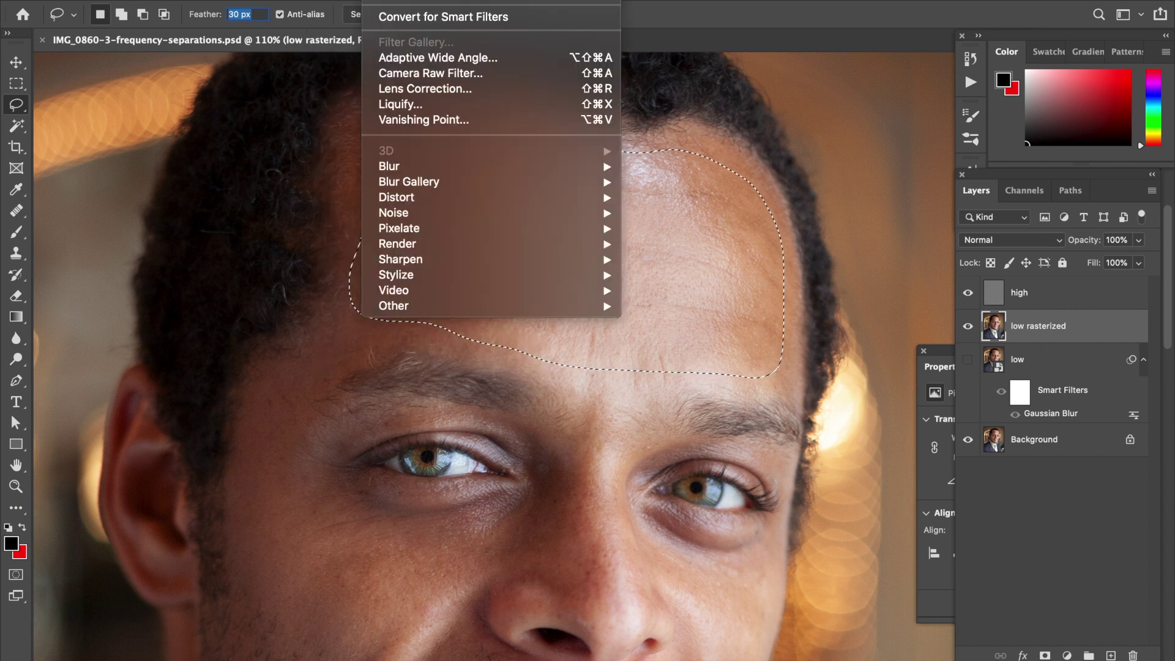
mouse_move(430, 214)
mouse_move(427, 168)
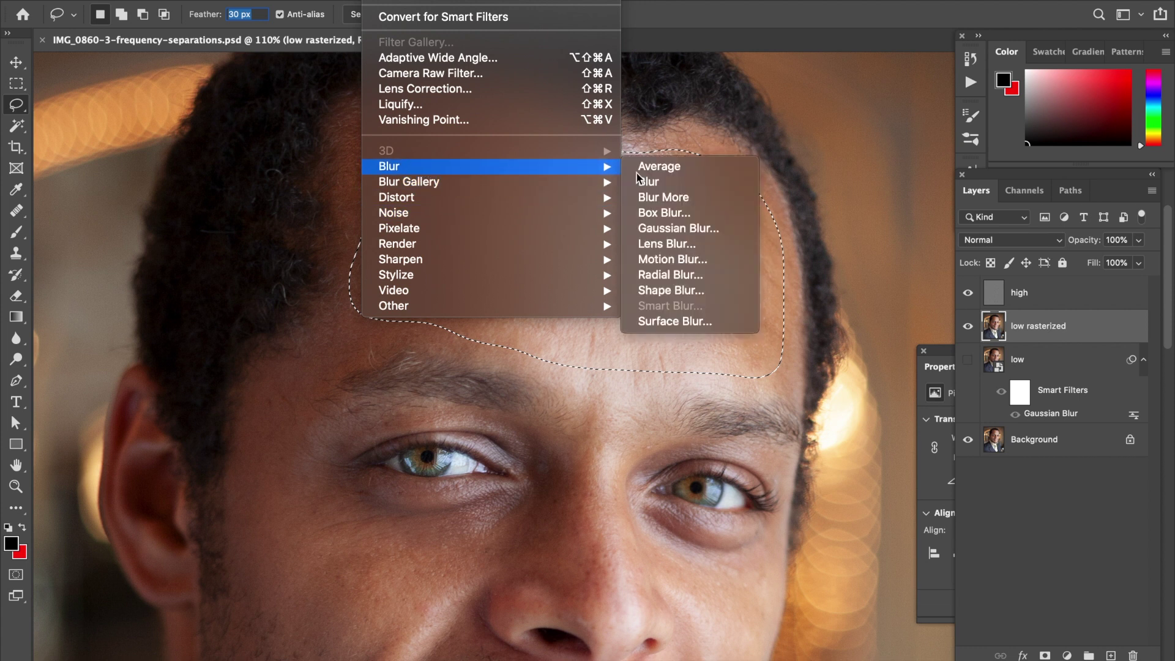
click(673, 227)
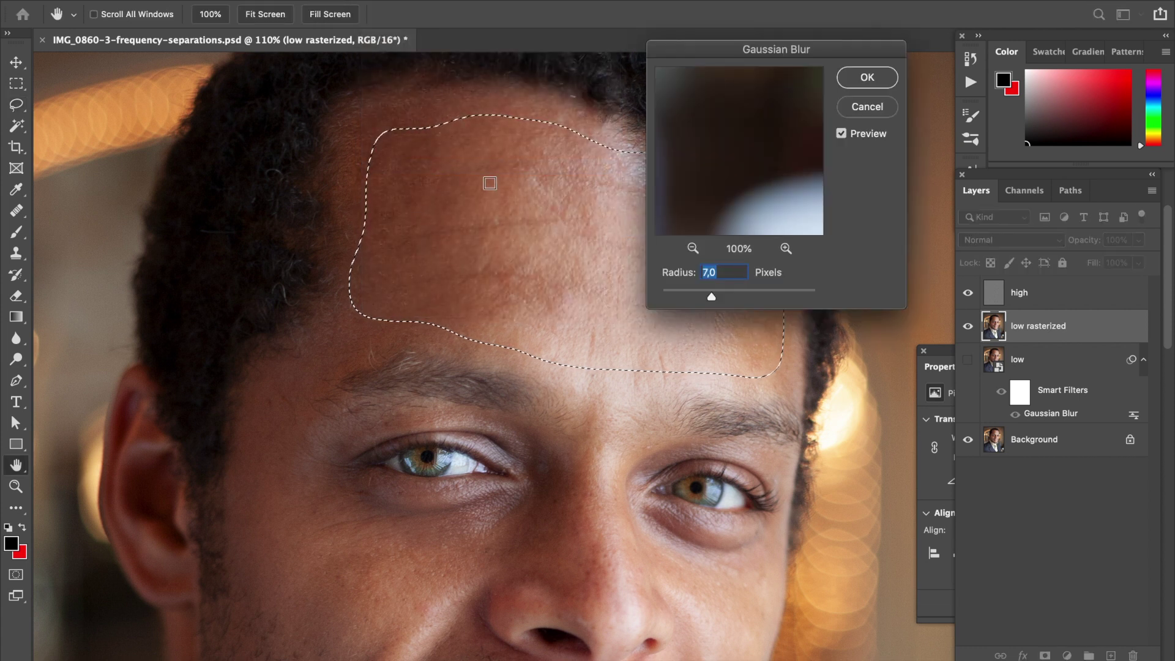
drag(722, 55, 848, 52)
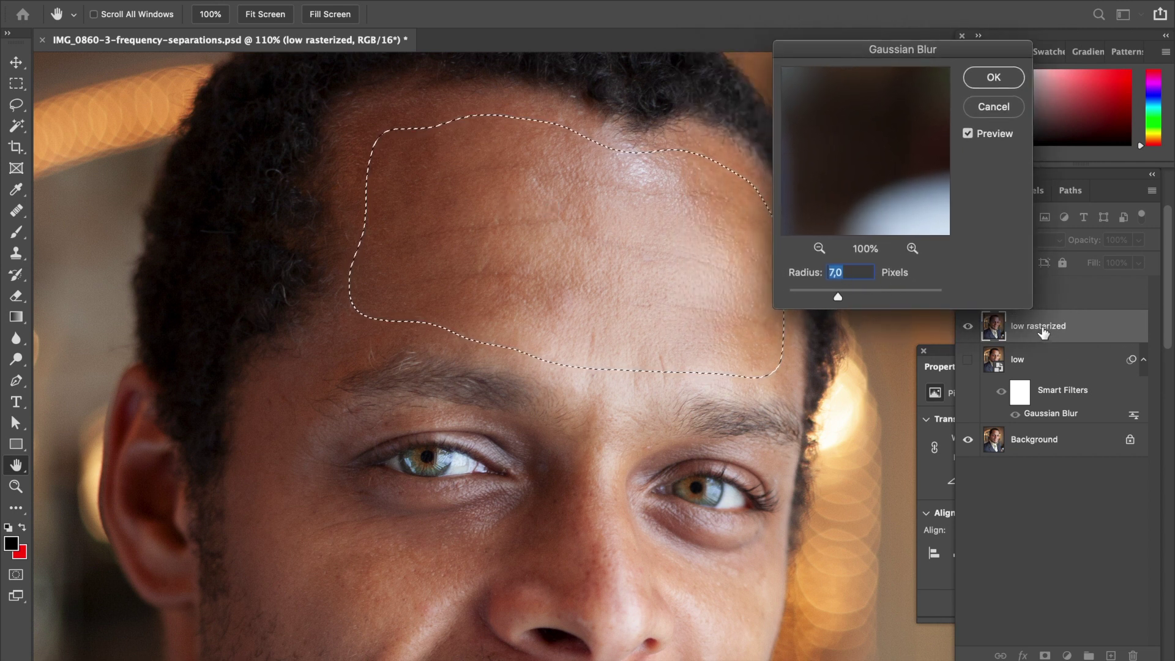
drag(838, 296, 843, 298)
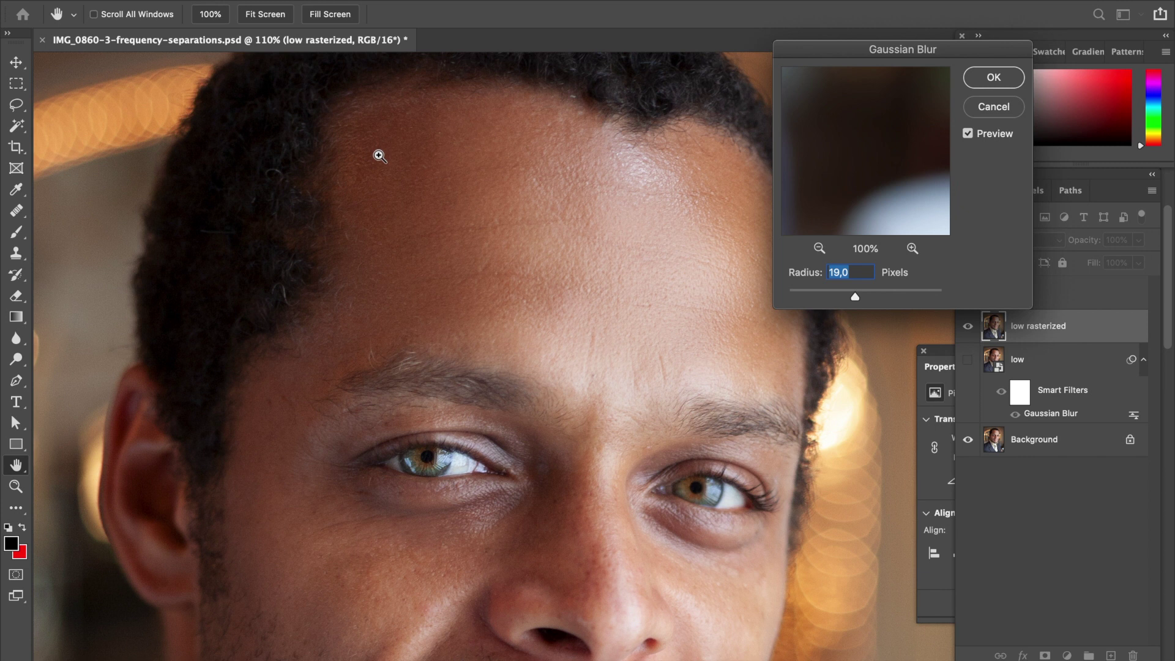
Tune the blur radius to 26,1 pixels, toggling Preview to compare the smoothed forehead
click(968, 134)
click(968, 134)
click(968, 134)
click(968, 134)
click(968, 134)
drag(867, 297, 868, 297)
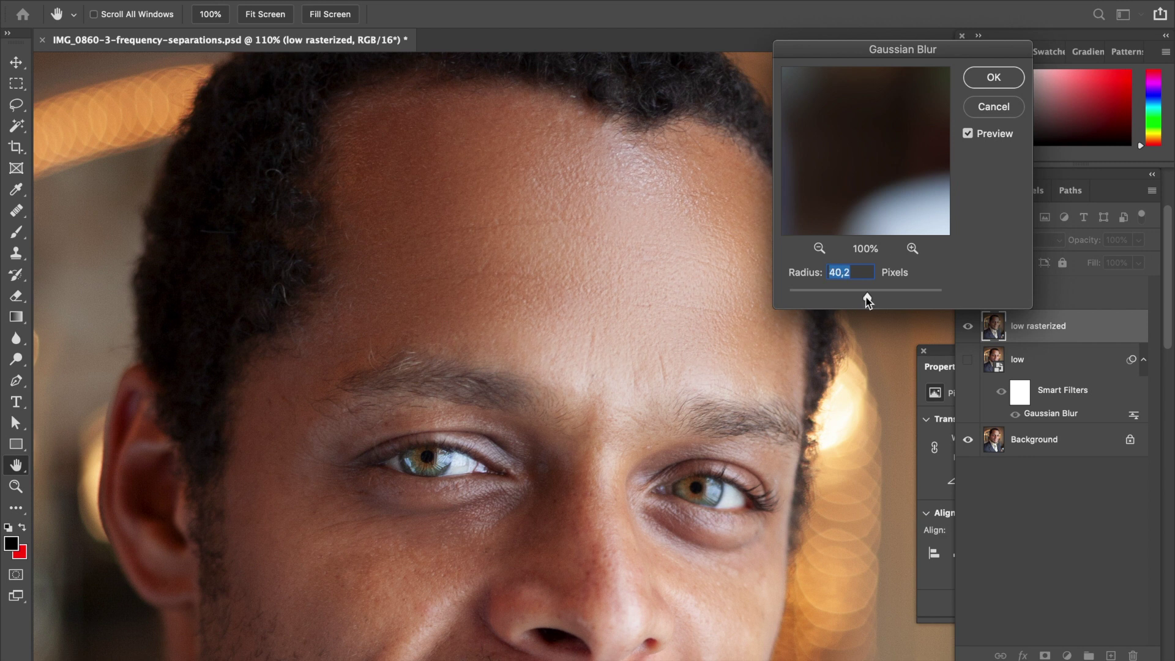
drag(863, 296, 860, 297)
click(968, 134)
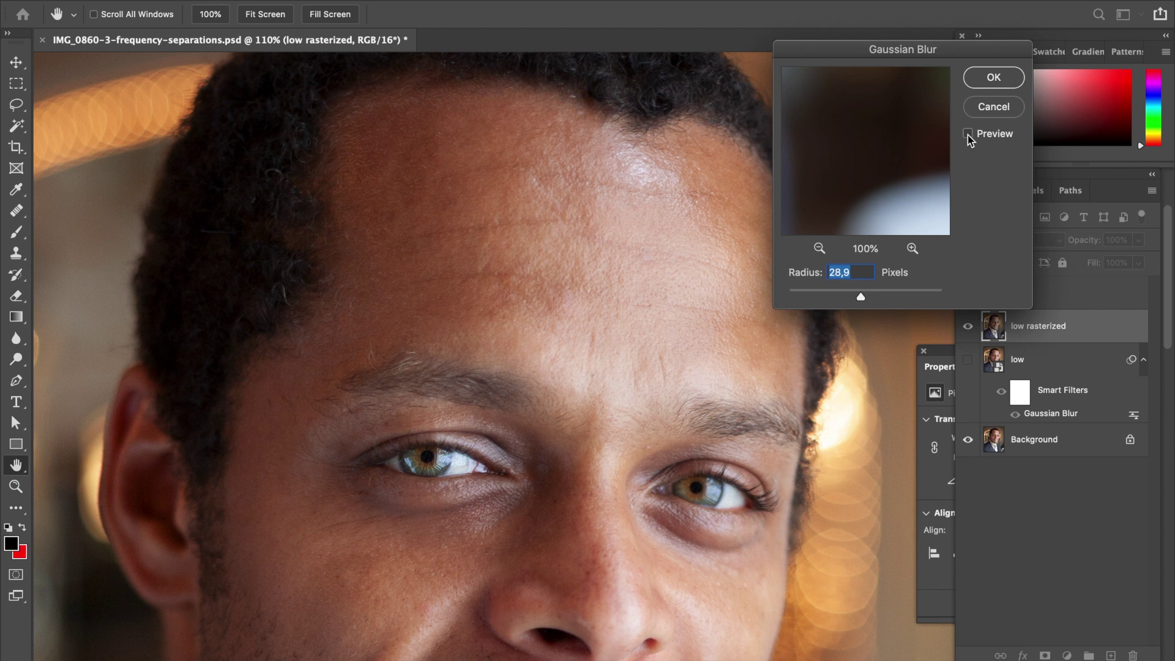
click(968, 136)
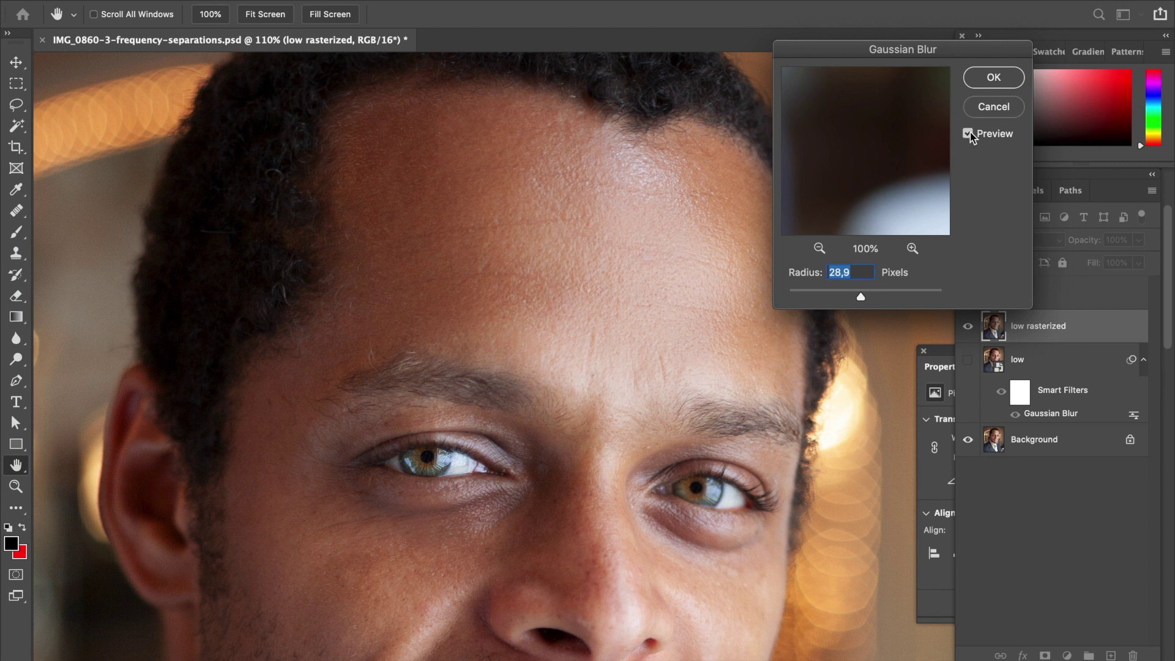
drag(957, 53, 936, 38)
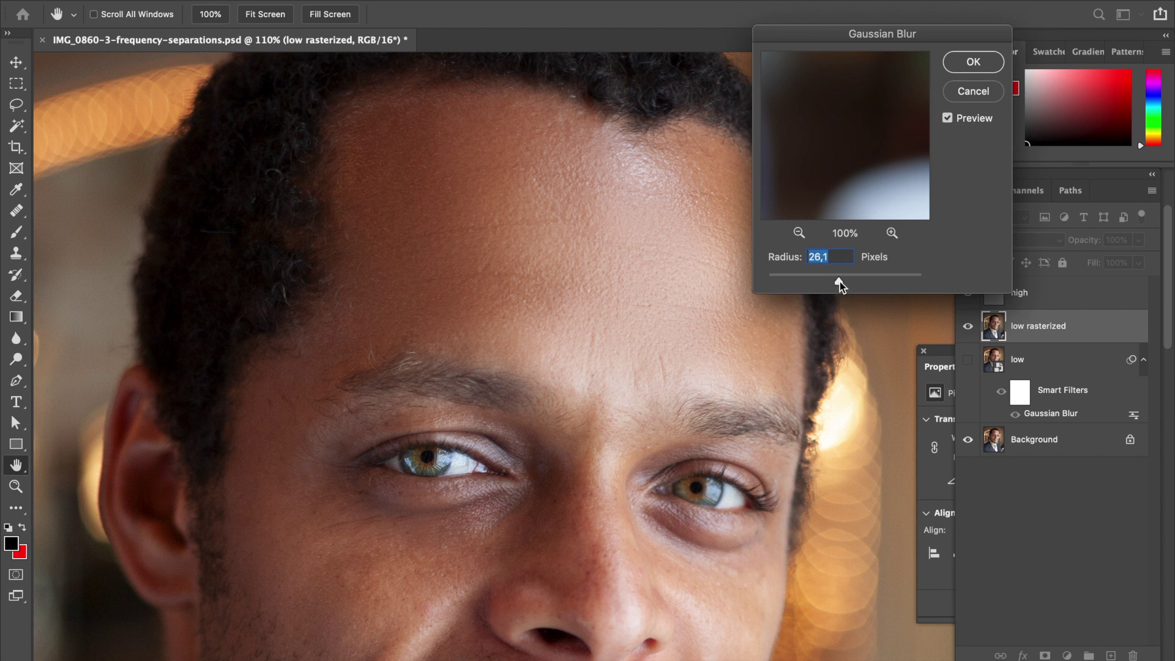
click(948, 118)
click(948, 118)
Apply the 26.1-pixel forehead blur, then lasso the cheek below the eye on the left
click(972, 64)
key(l)
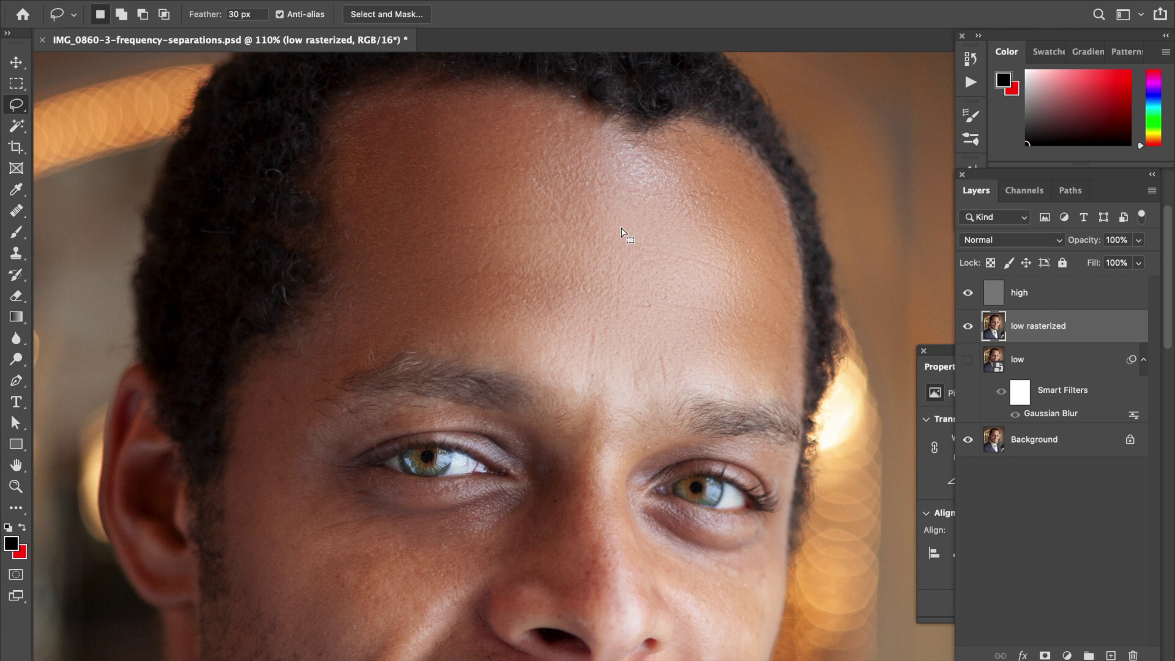
scroll(622, 233, down, 5)
scroll(621, 233, left, 3)
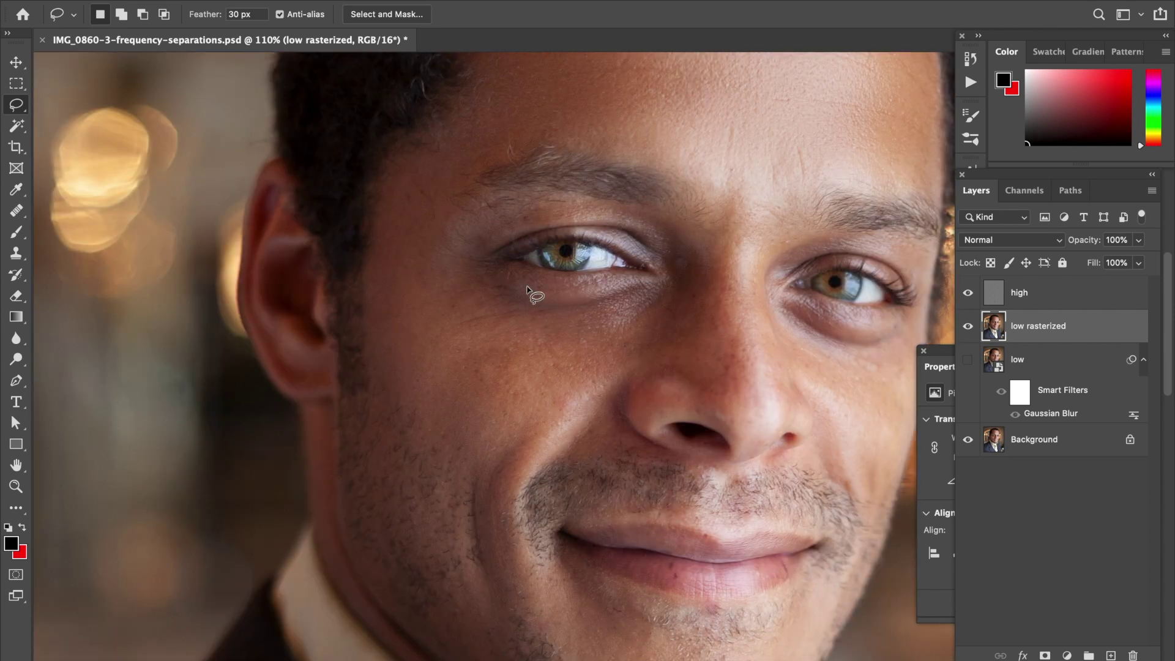
mouse_move(645, 302)
mouse_down()
mouse_move(448, 291)
mouse_move(392, 344)
mouse_move(478, 441)
mouse_move(546, 435)
mouse_move(580, 420)
mouse_move(634, 351)
mouse_move(645, 295)
mouse_up()
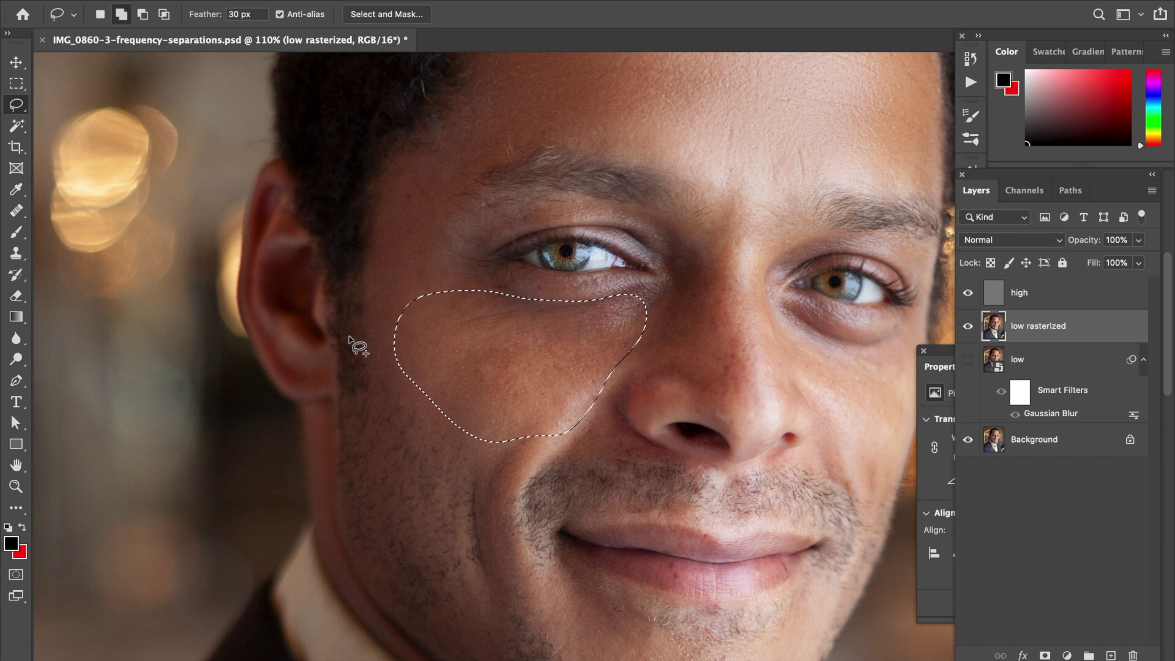
Feather the cheek selection with a 20-pixel radius
key(shift+F6)
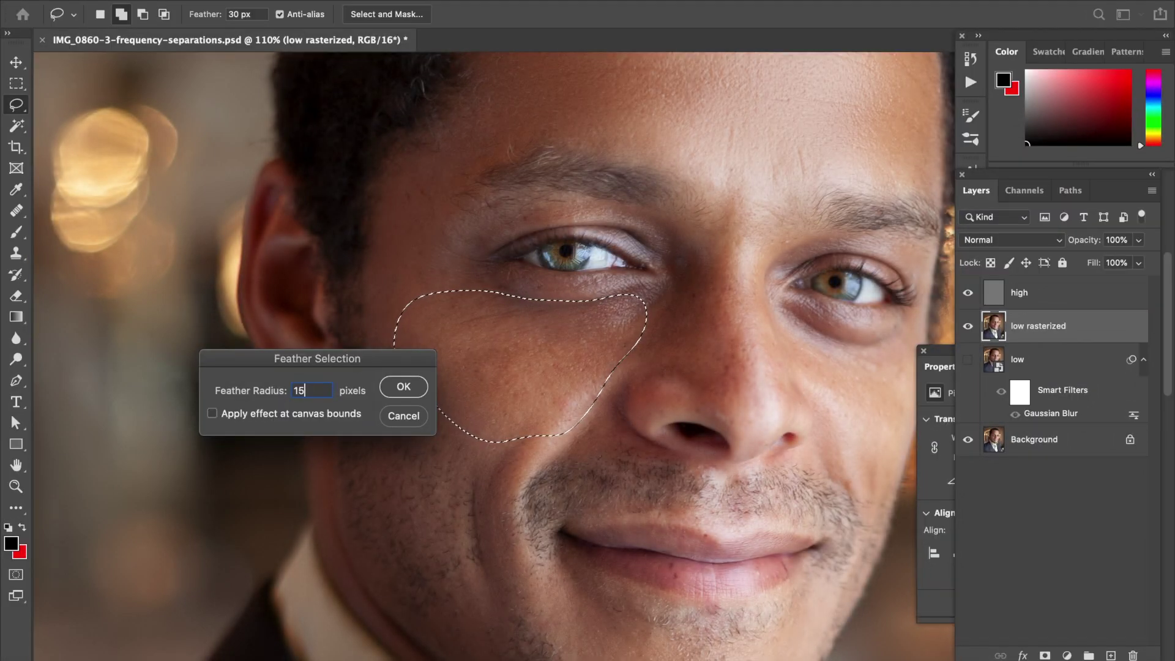
text(1)
text(20)
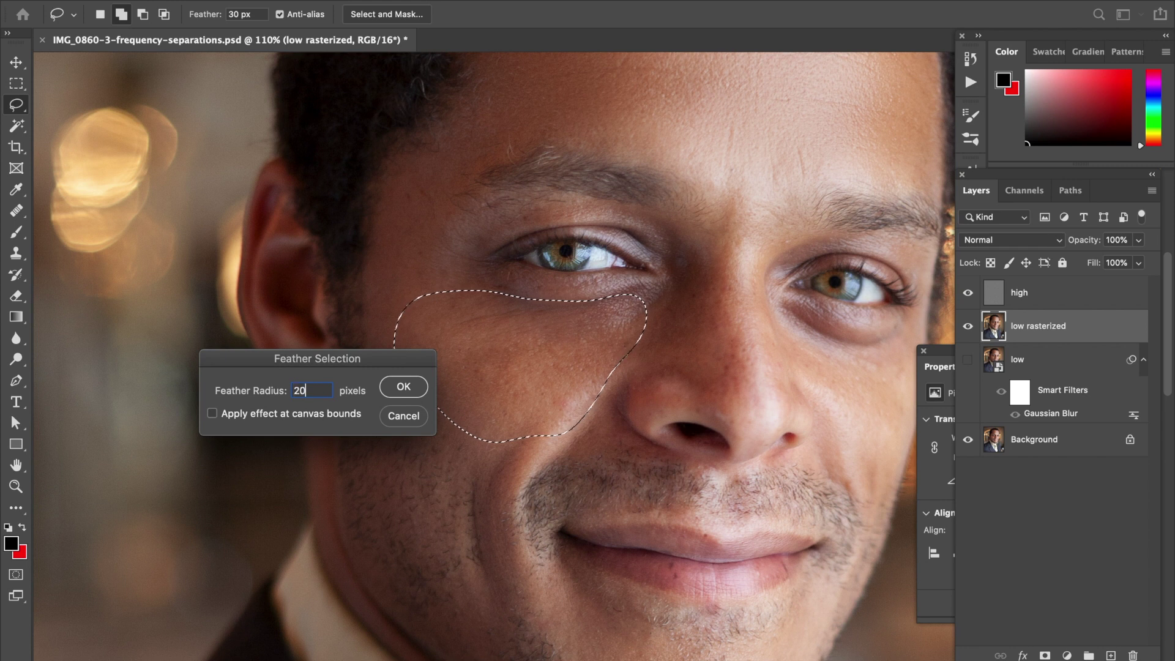
click(403, 386)
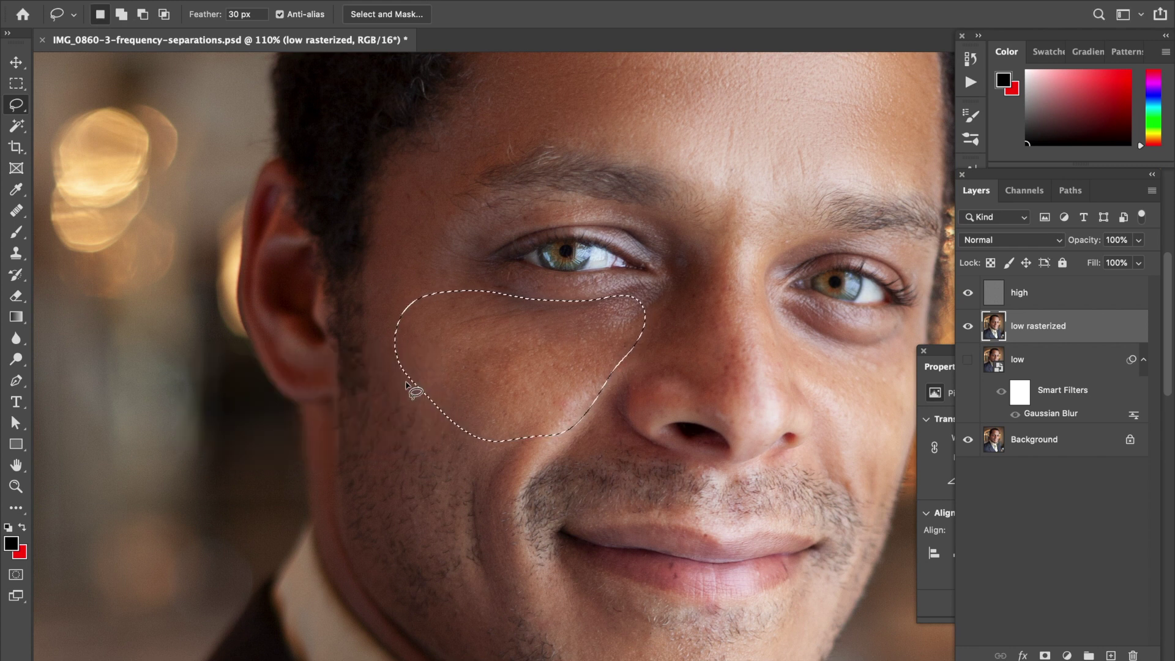
key(ctrl+alt+shift+f)
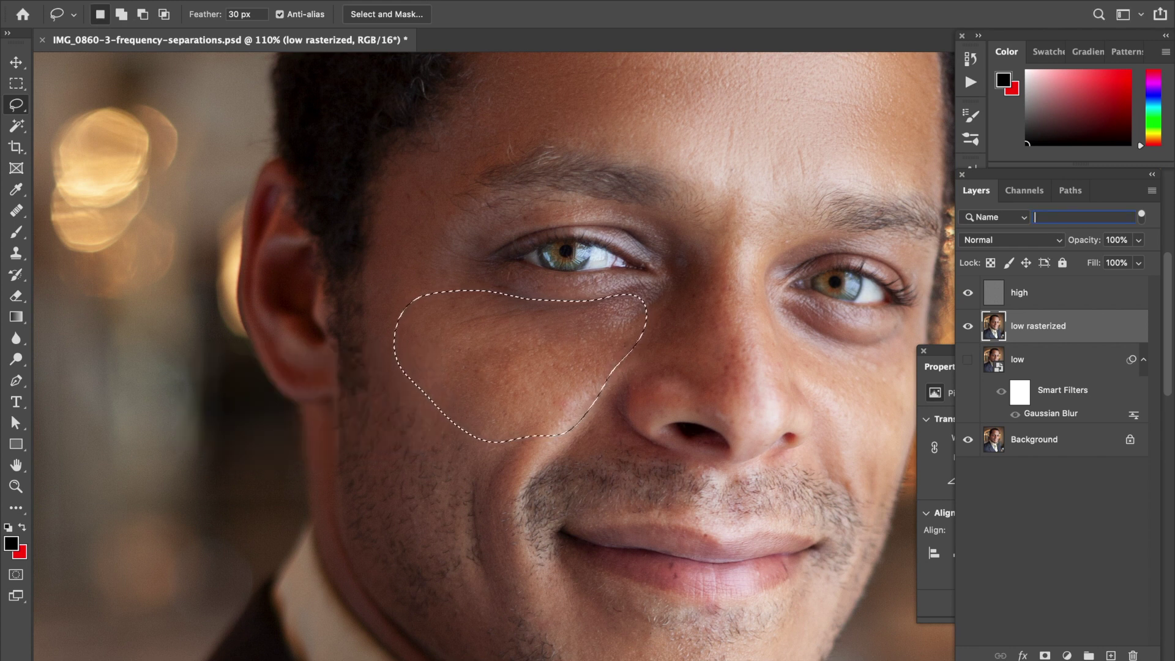
click(374, 0)
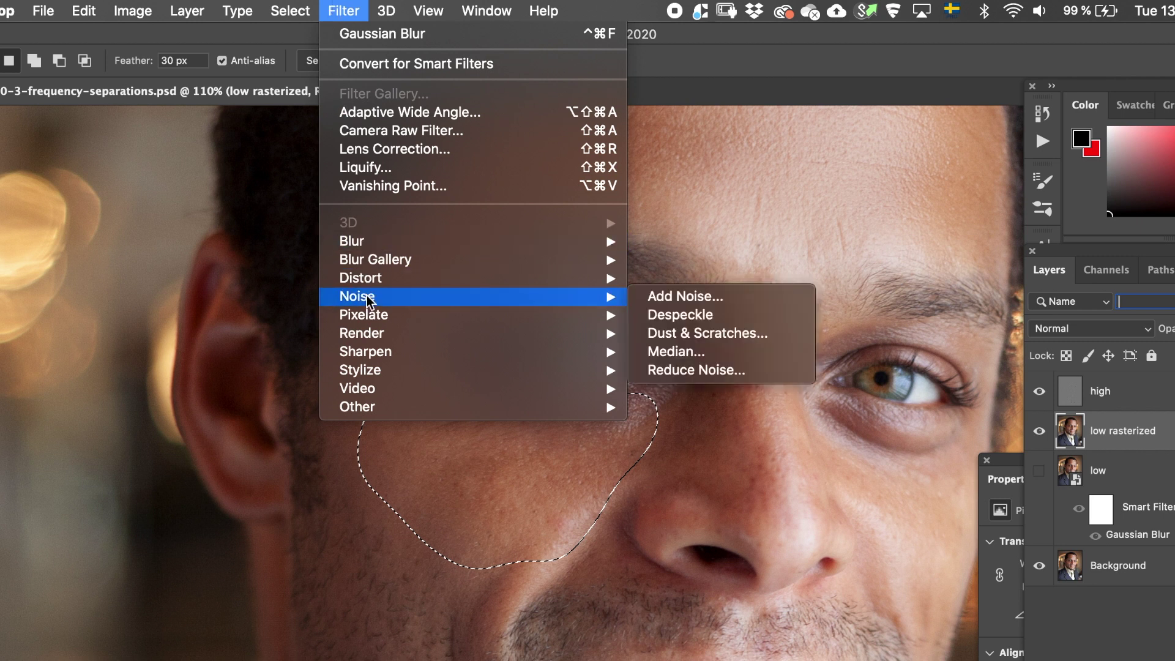
Open Gaussian Blur for the selected cheek and set its radius to 18 pixels
mouse_move(386, 10)
mouse_move(344, 11)
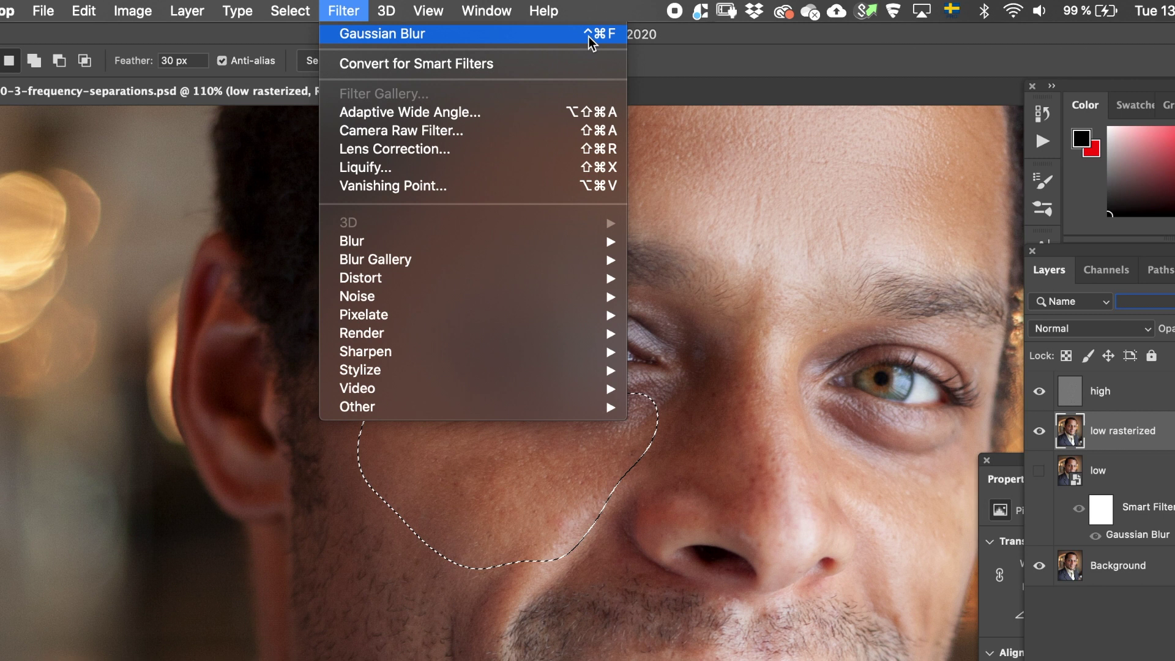
mouse_move(524, 245)
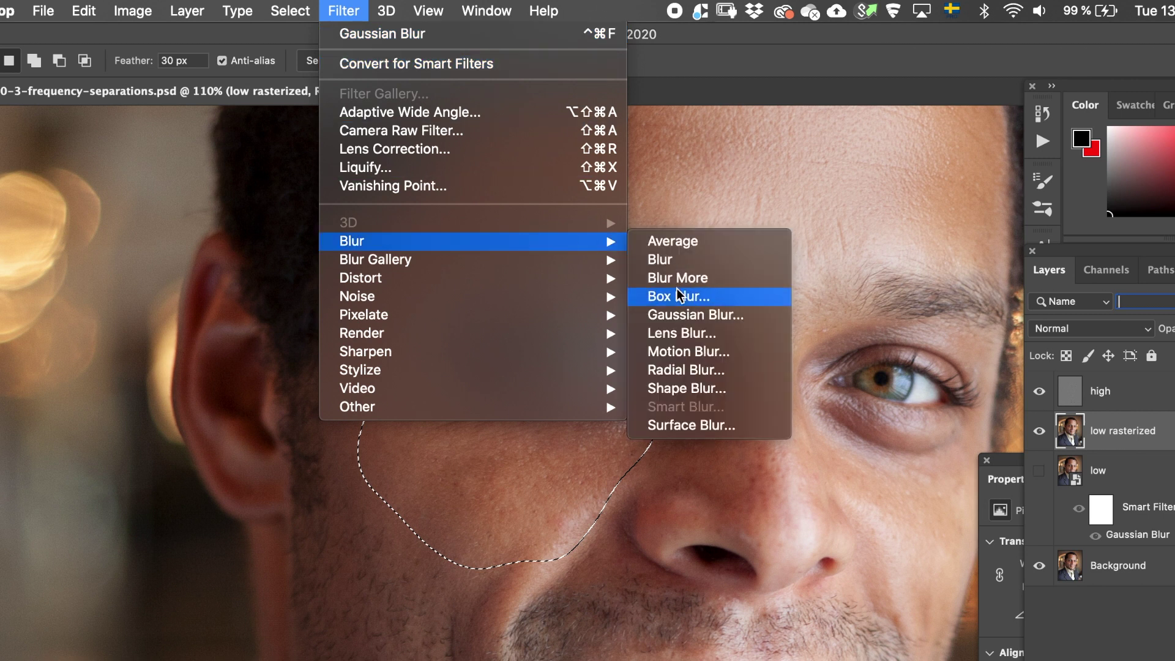
click(686, 315)
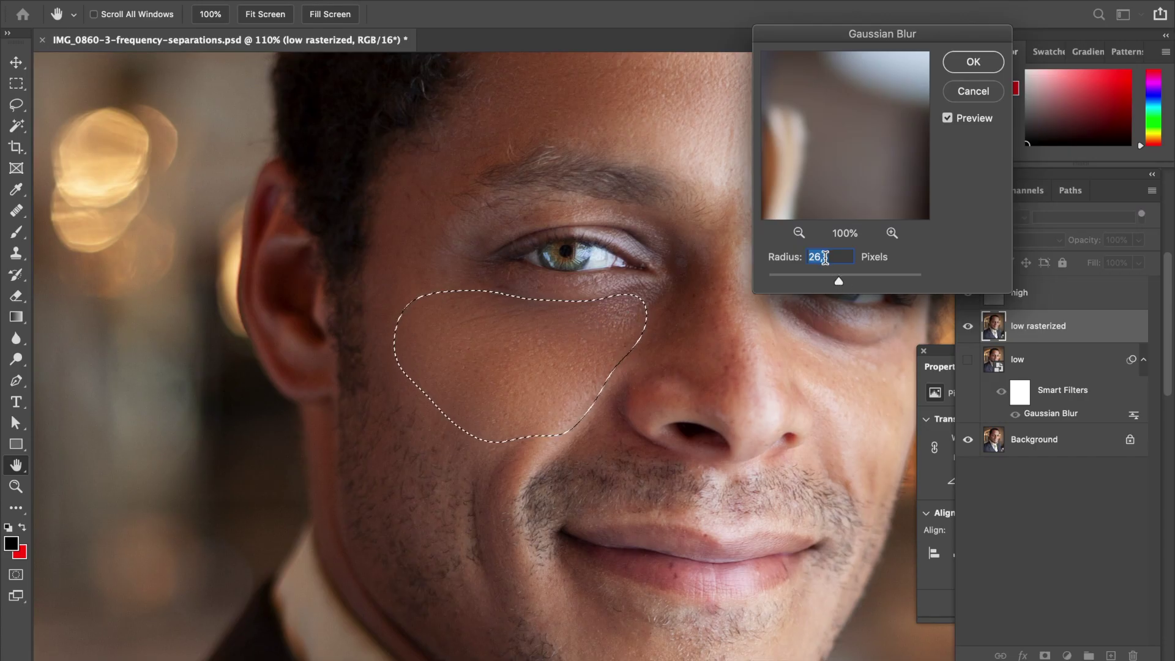
text(21)
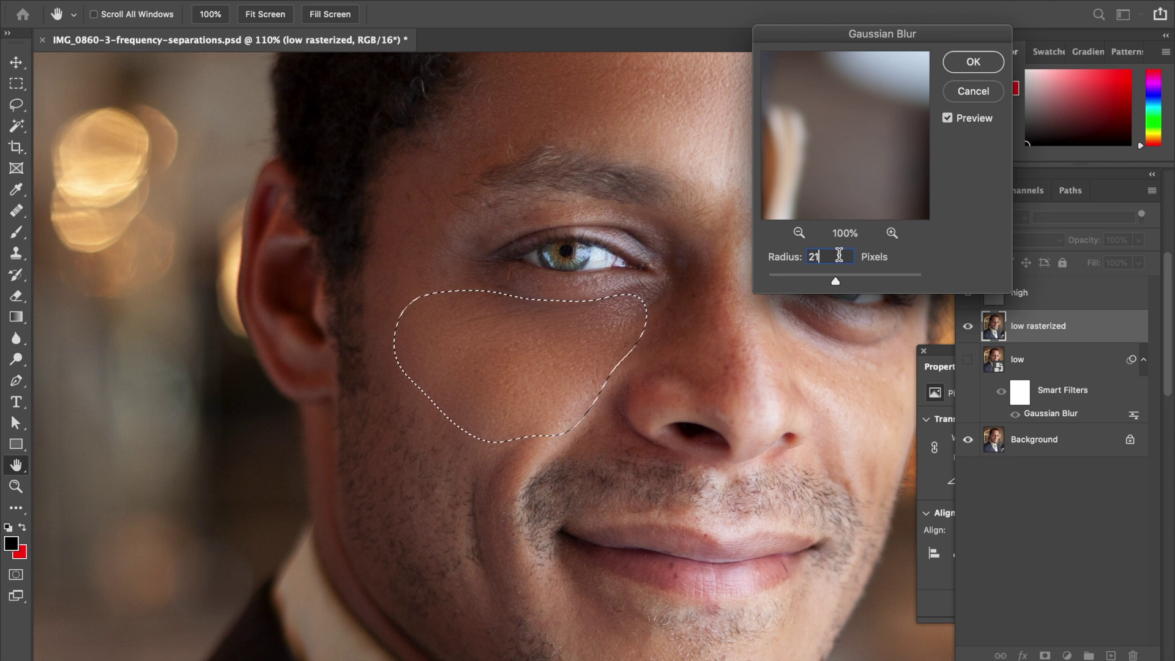
key(BackSpace)
key(BackSpace)
text(18)
Toggle the preview to compare the cheek, then apply the 18-pixel blur
click(948, 122)
click(949, 123)
click(949, 120)
click(949, 120)
click(949, 121)
click(948, 120)
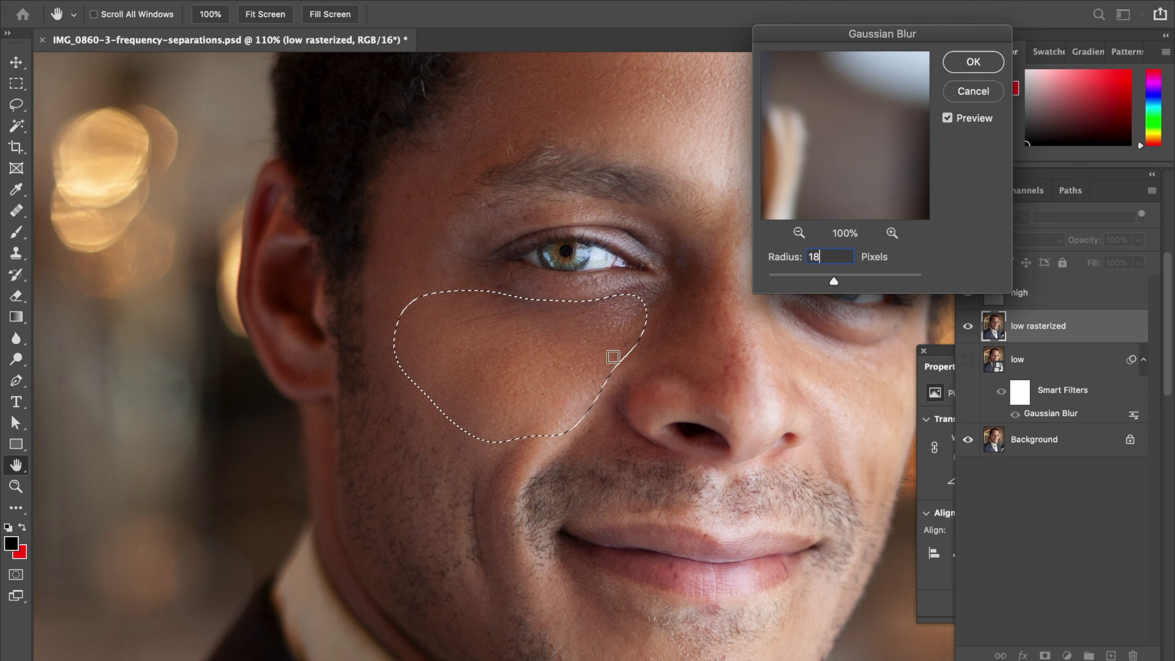
click(978, 69)
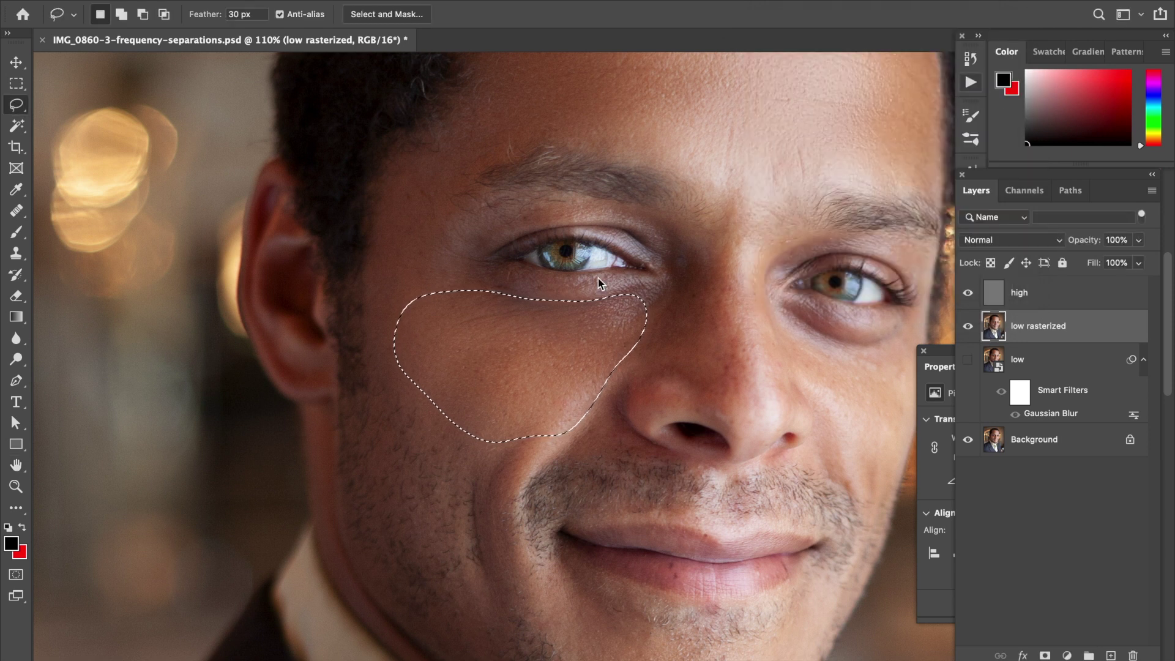
Drop the cheek selection and pan around to review the smoothed forehead and cheek
key(super+d)
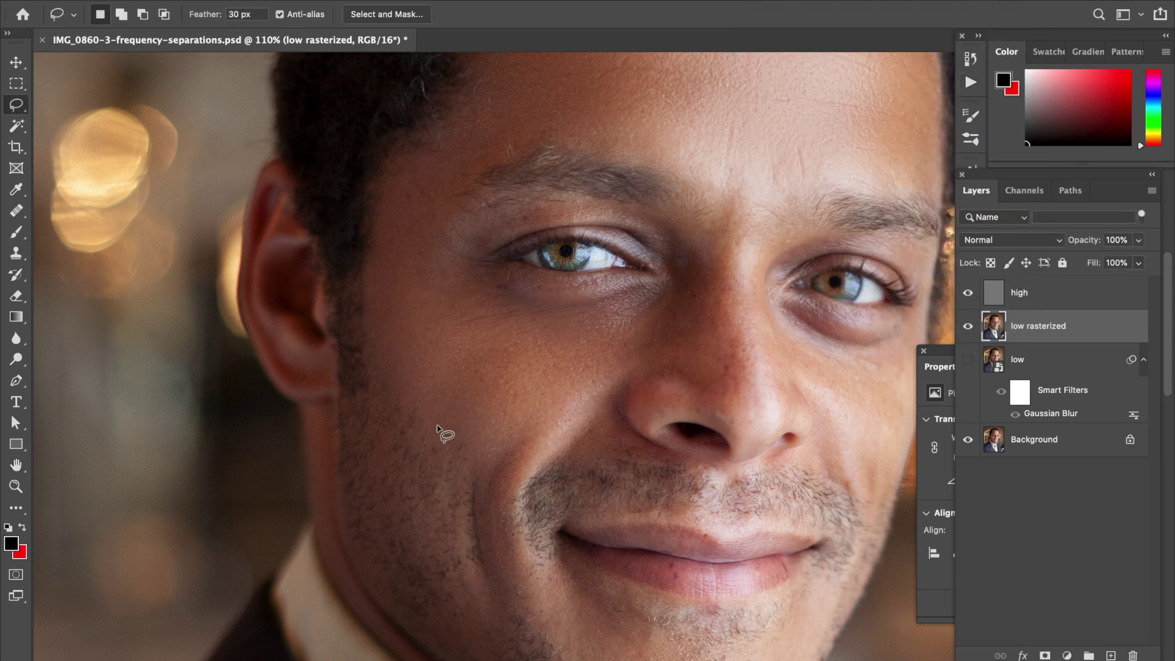
scroll(465, 404, up, 5)
scroll(465, 404, right, 4)
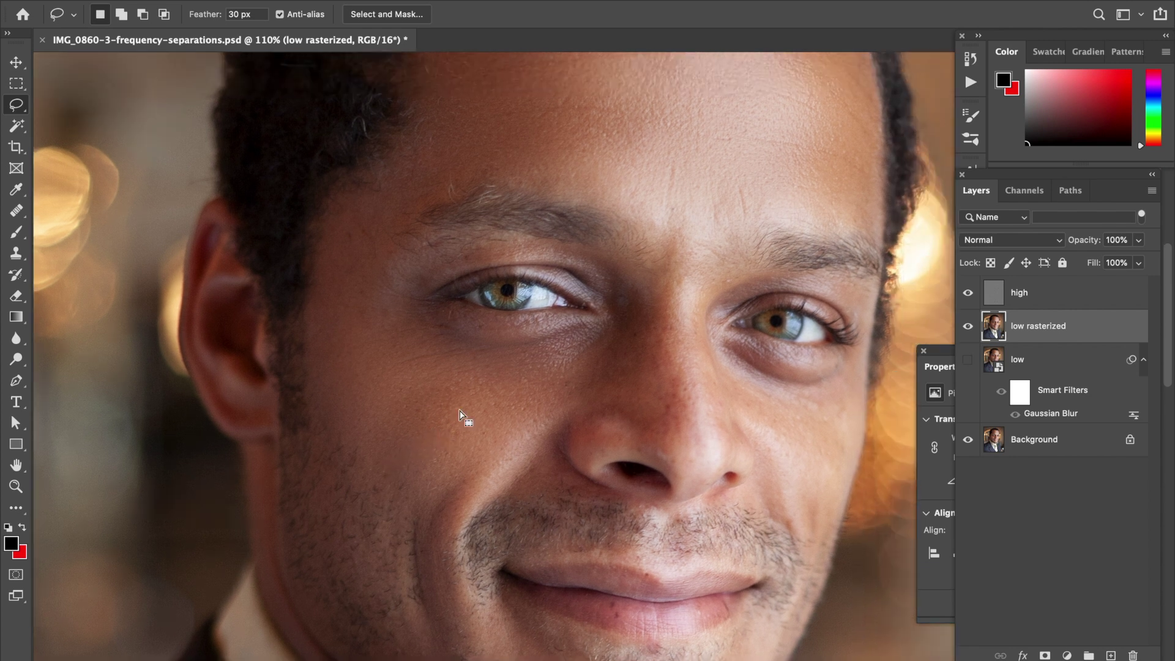
scroll(450, 444, up, 1)
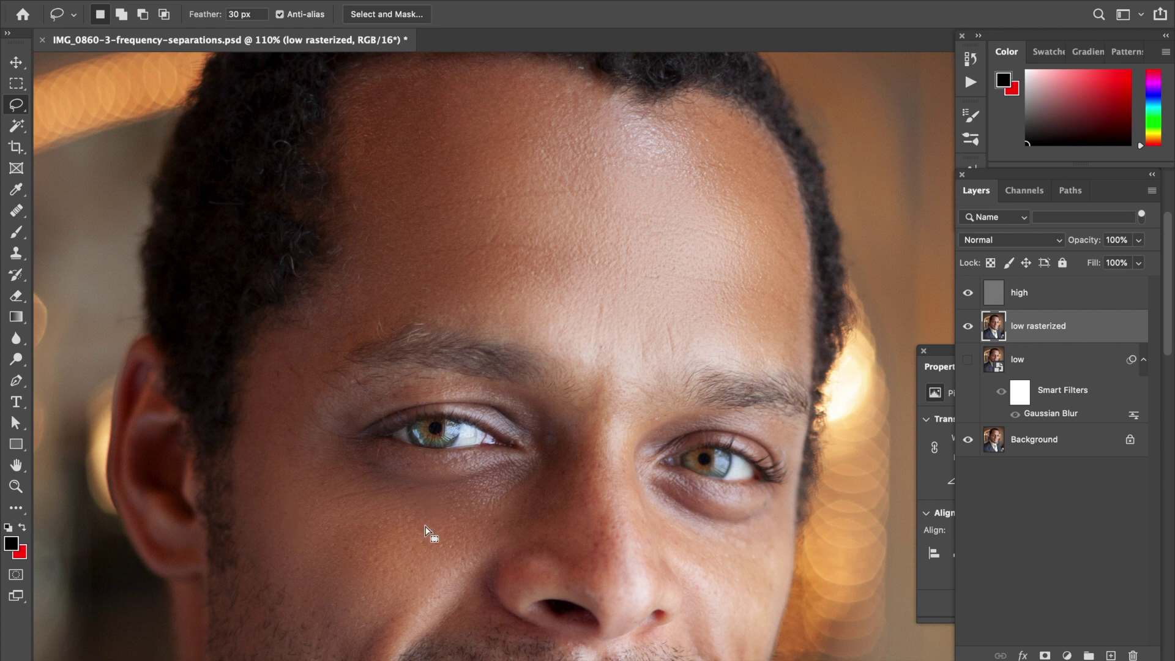
scroll(474, 505, down, 5)
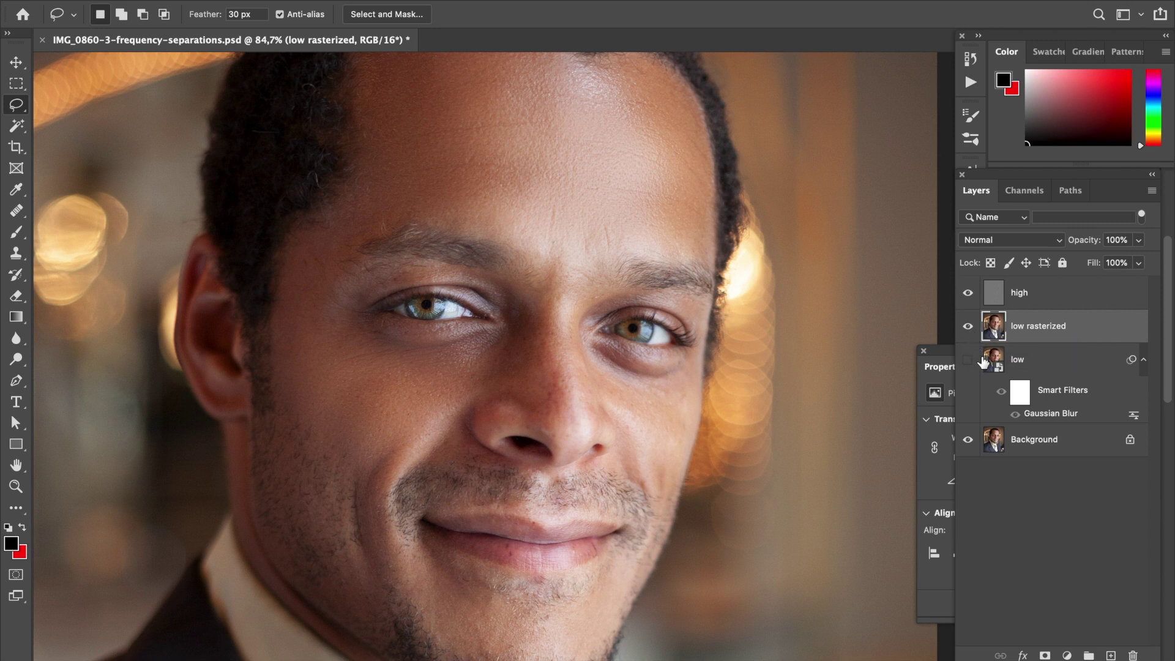
Delete 'low rasterized', compare layer visibility, and duplicate 'low' into a new 'low copy'
drag(1080, 325, 1132, 656)
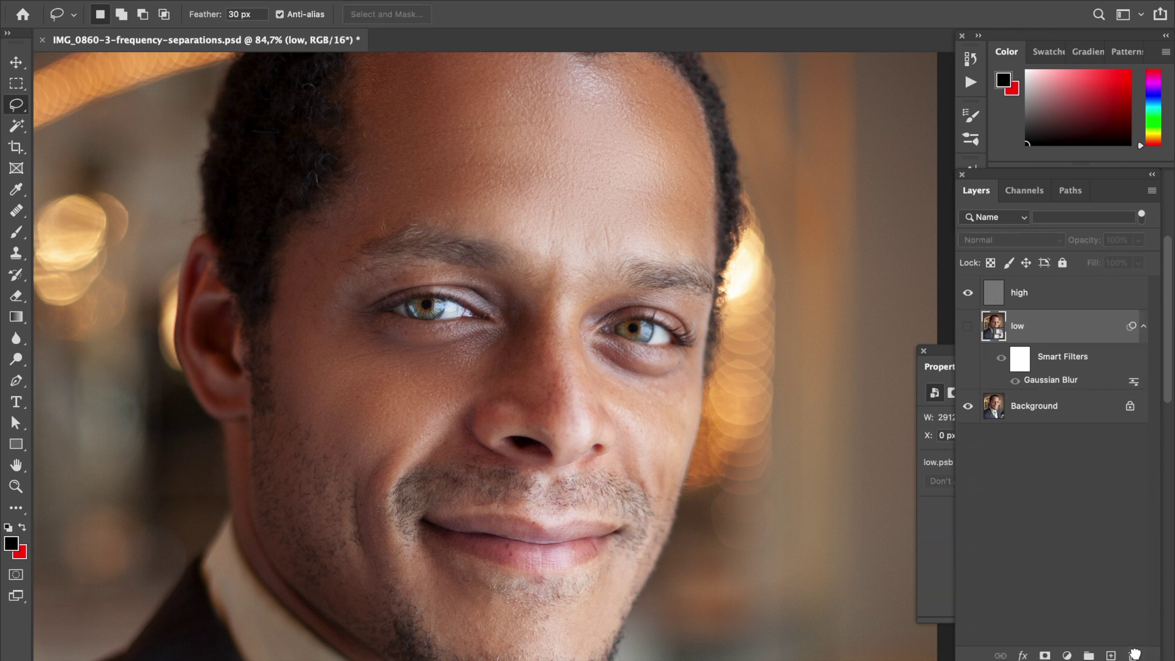
click(968, 326)
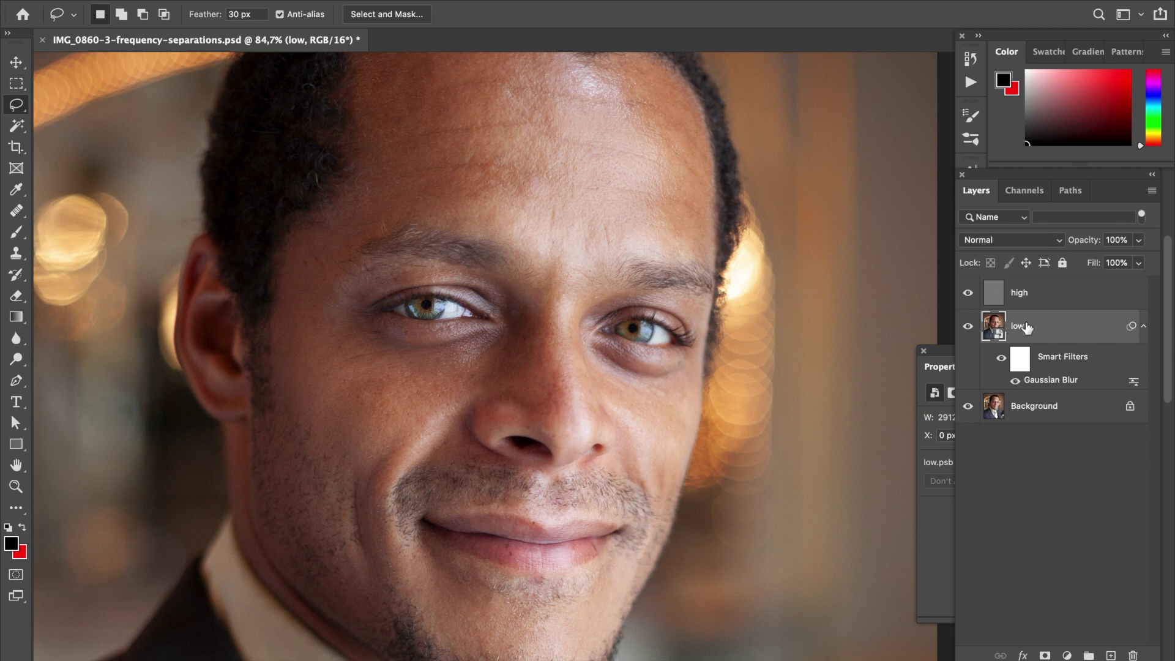
click(967, 294)
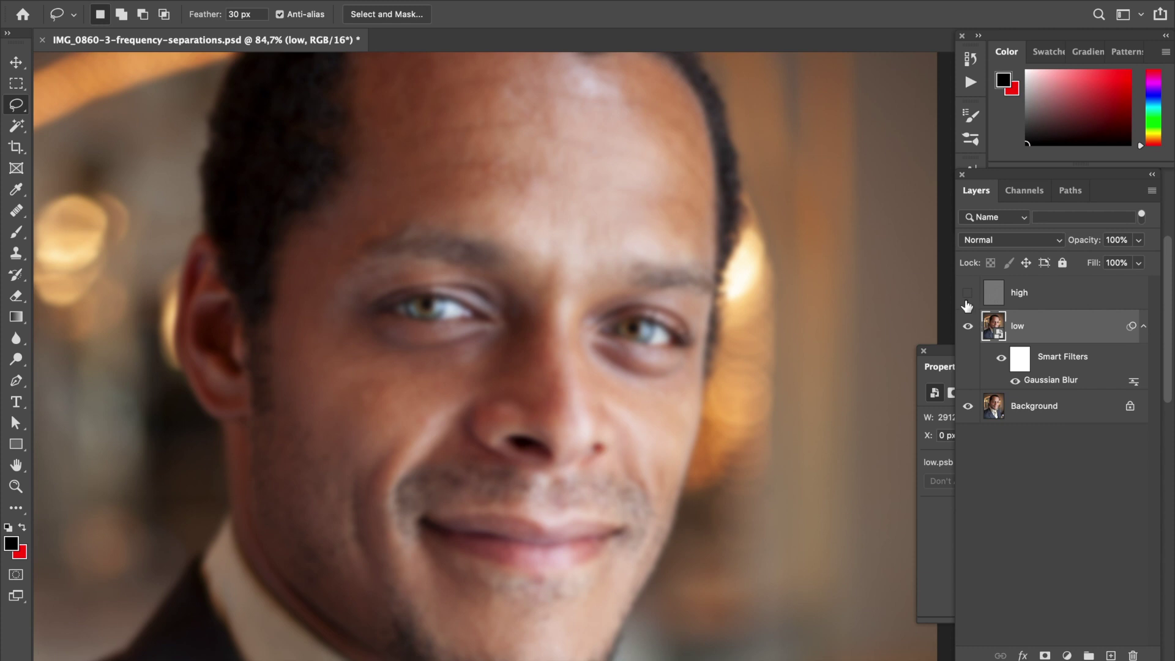
click(968, 295)
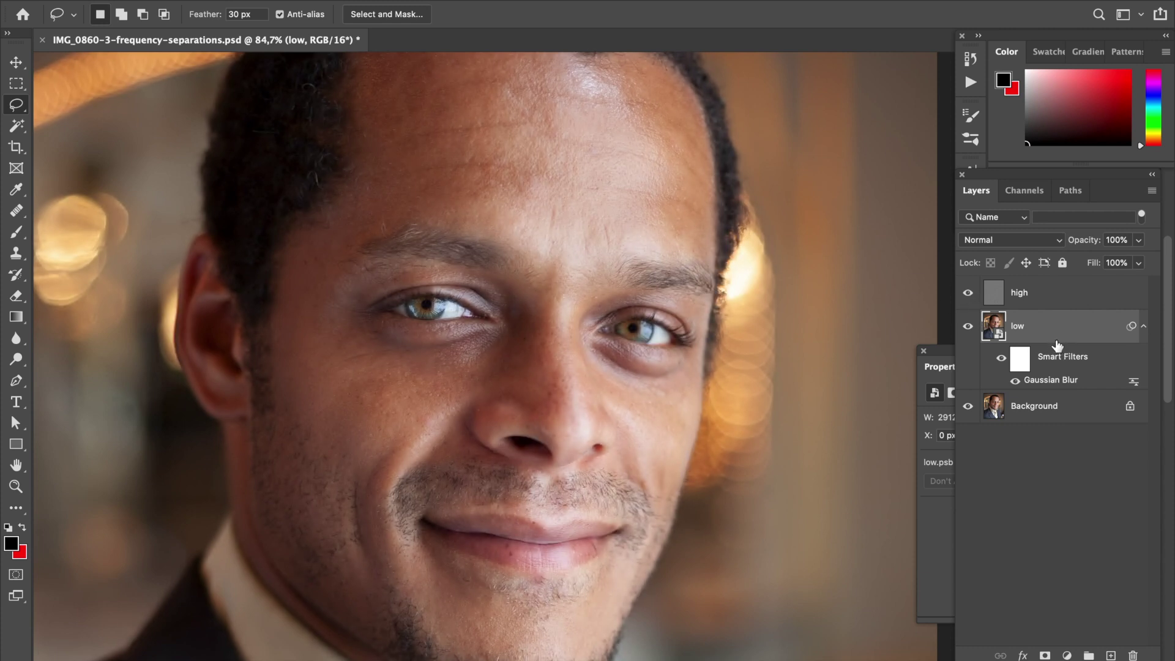
drag(1036, 333, 1111, 656)
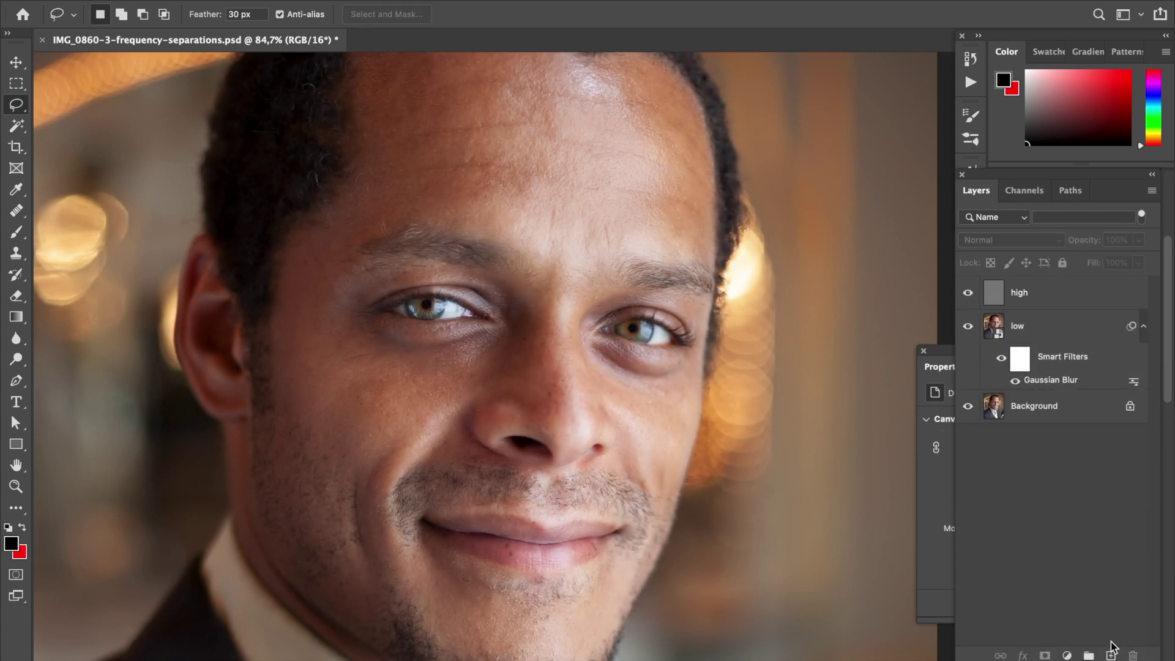
drag(1036, 326, 1110, 656)
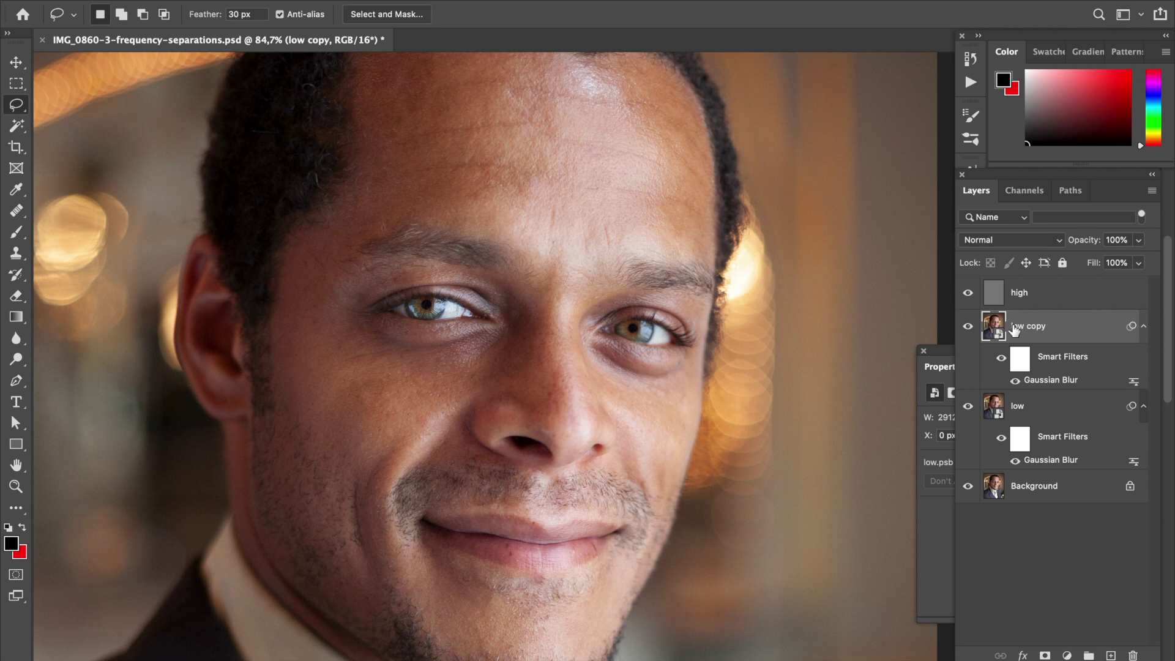
Hide 'high' and raise the low copy's Gaussian Blur radius to 24 pixels
click(967, 297)
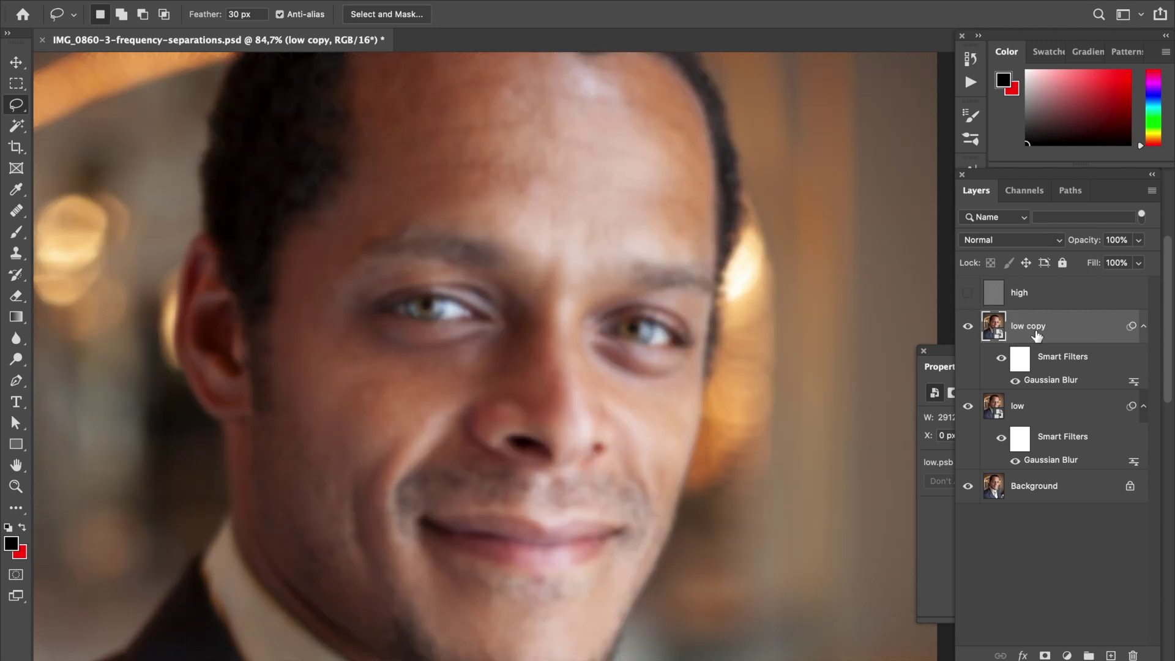
double_click(1054, 379)
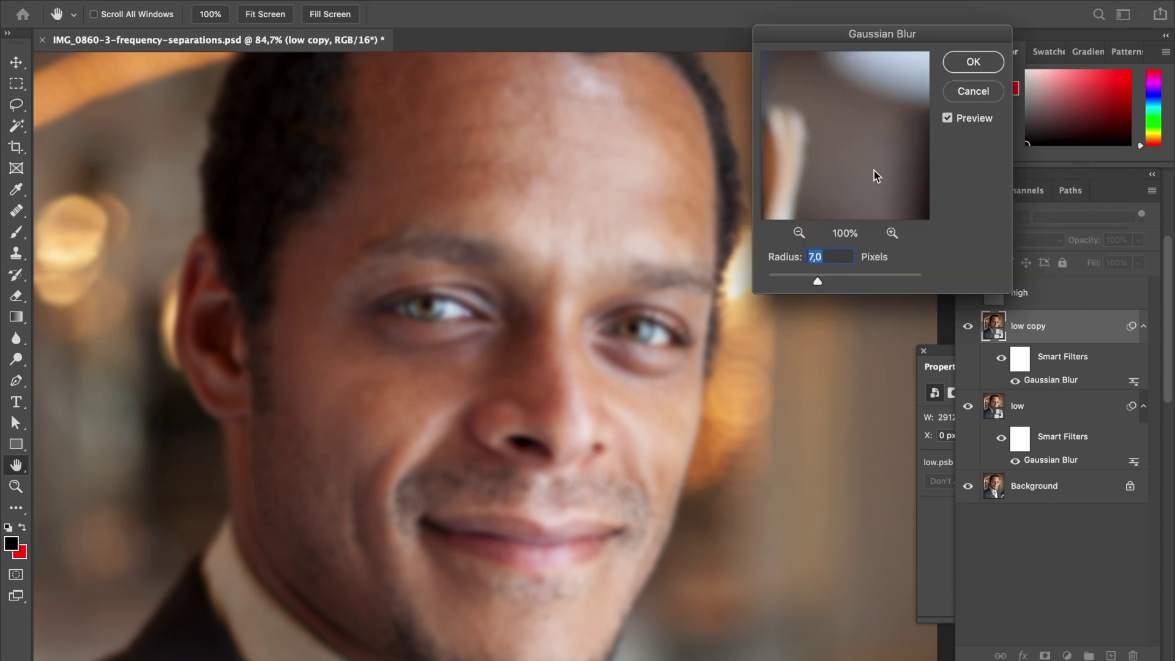
text(24)
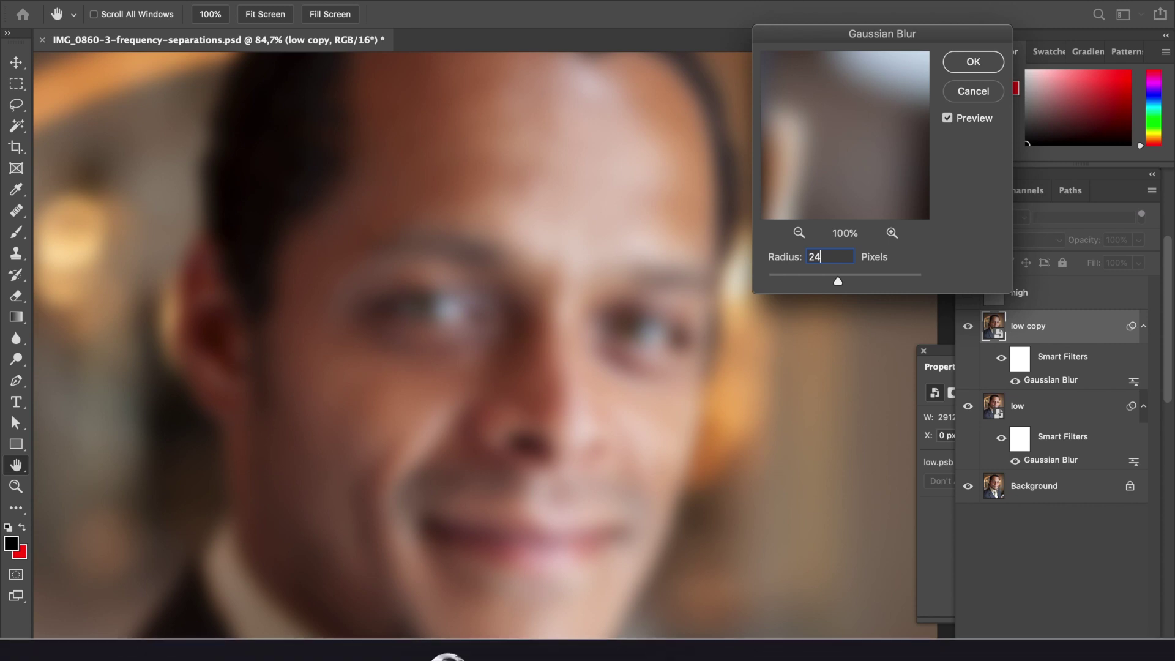
scroll(604, 331, up, 5)
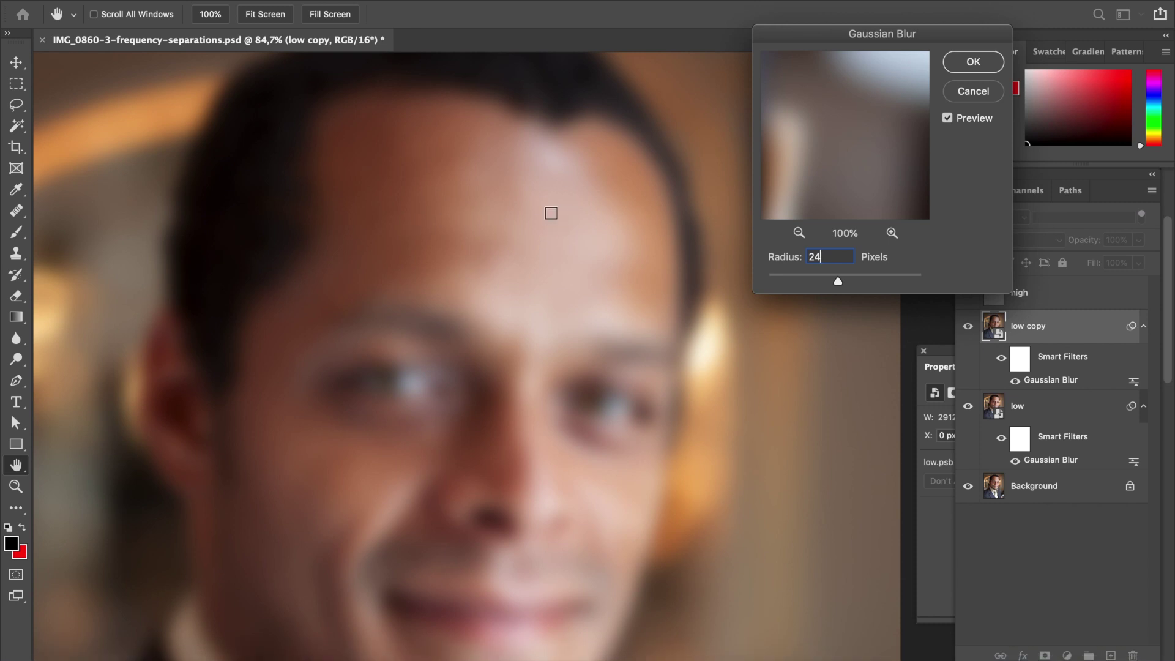
click(976, 62)
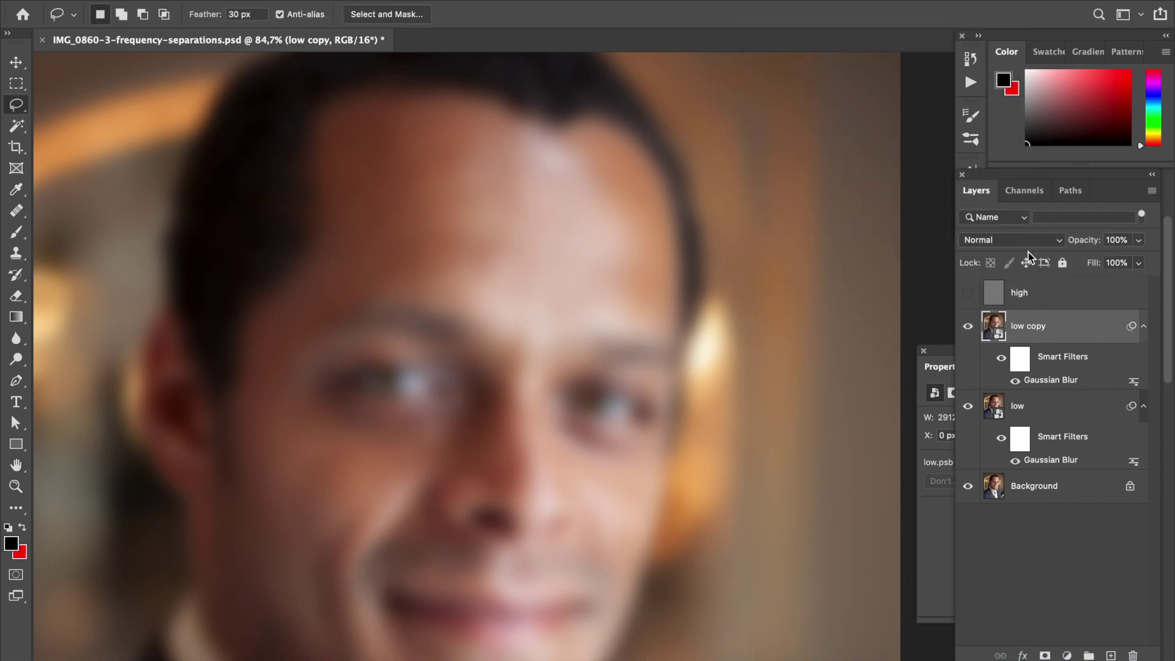
Add a black mask to 'low copy' that hides its blur, and toggle the layer to compare
click(1045, 656)
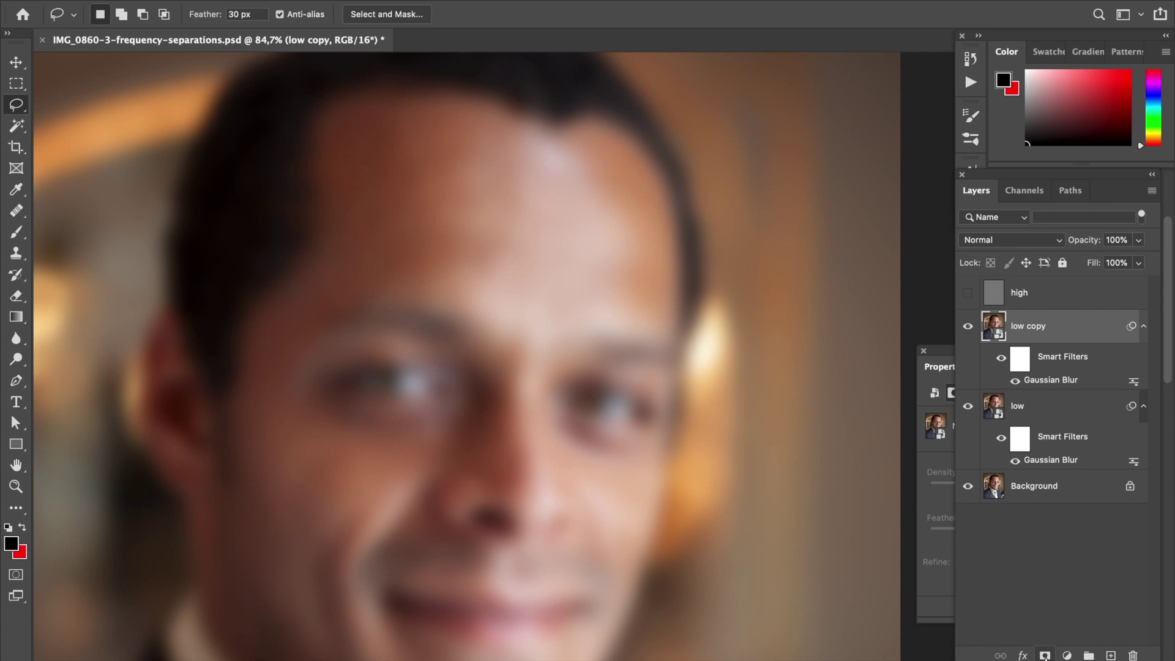
alt+click(1045, 655)
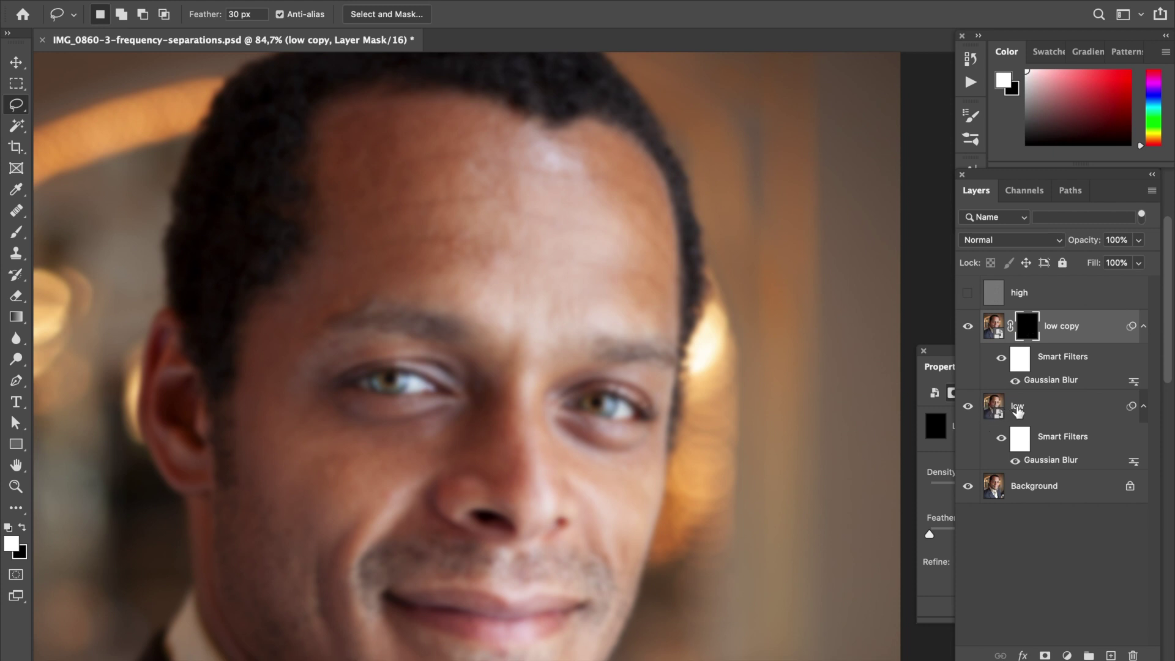
click(968, 327)
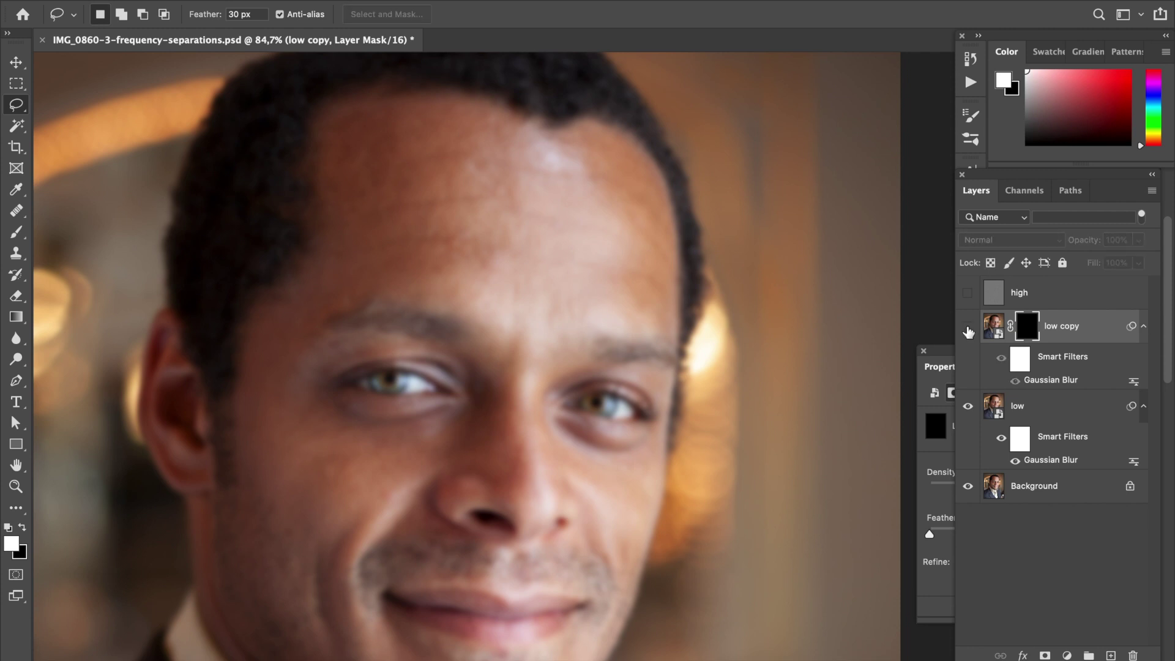
click(968, 328)
click(968, 329)
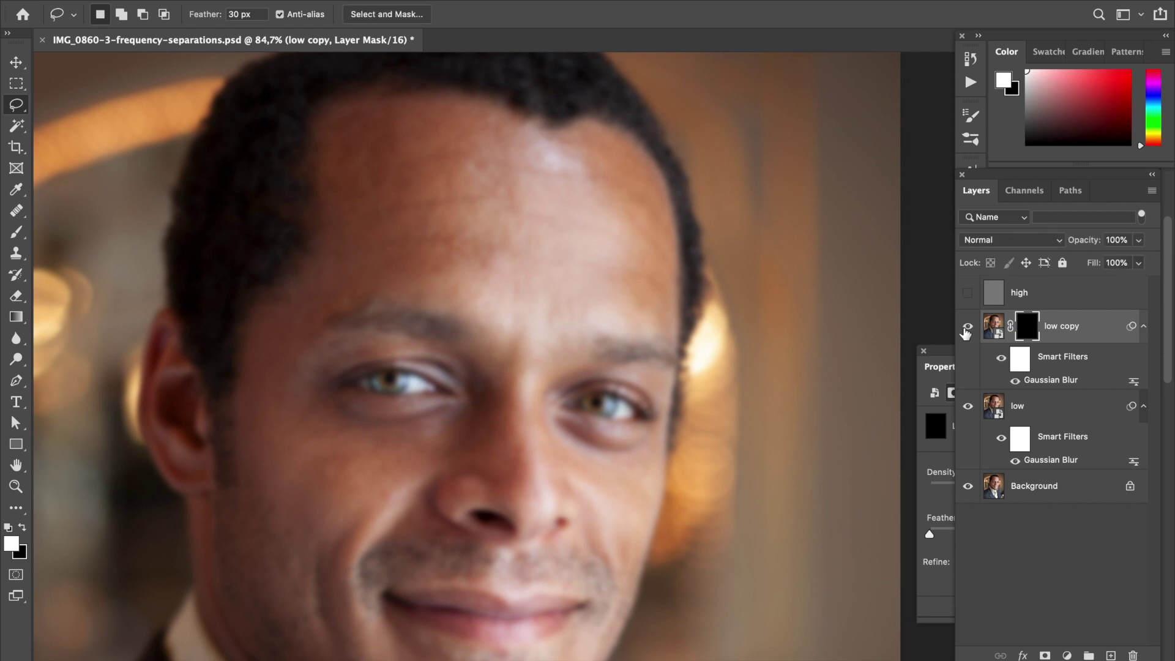
key(b)
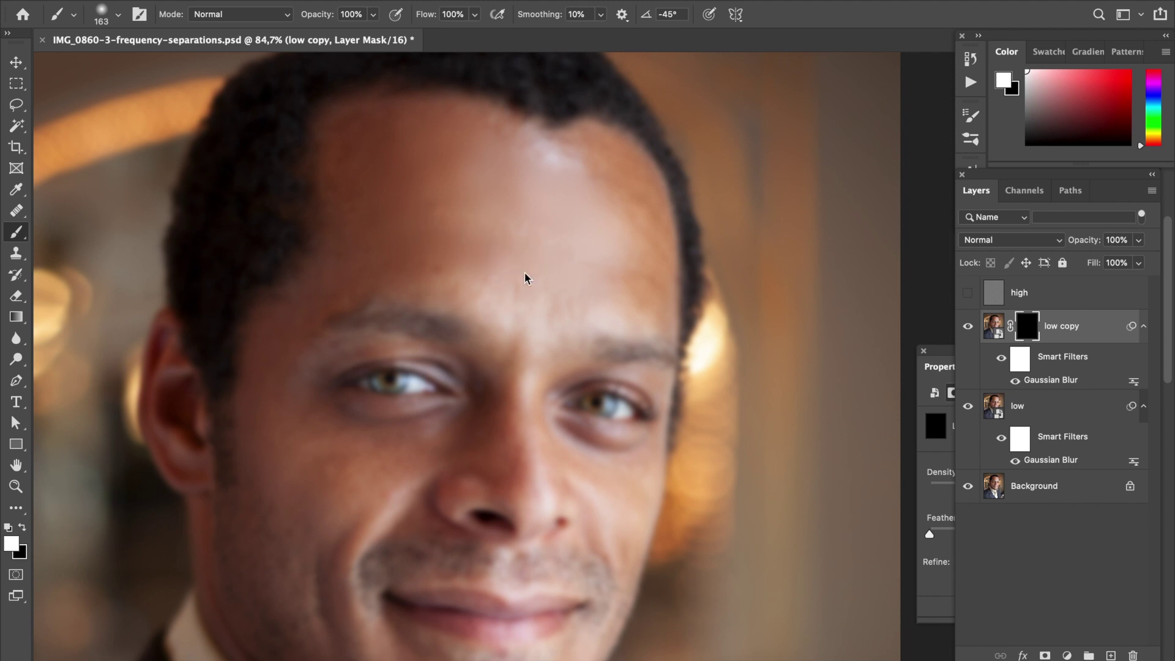
Paint white over the forehead on the low copy mask, compare, and turn 'high' back on
drag(366, 166, 485, 240)
click(967, 331)
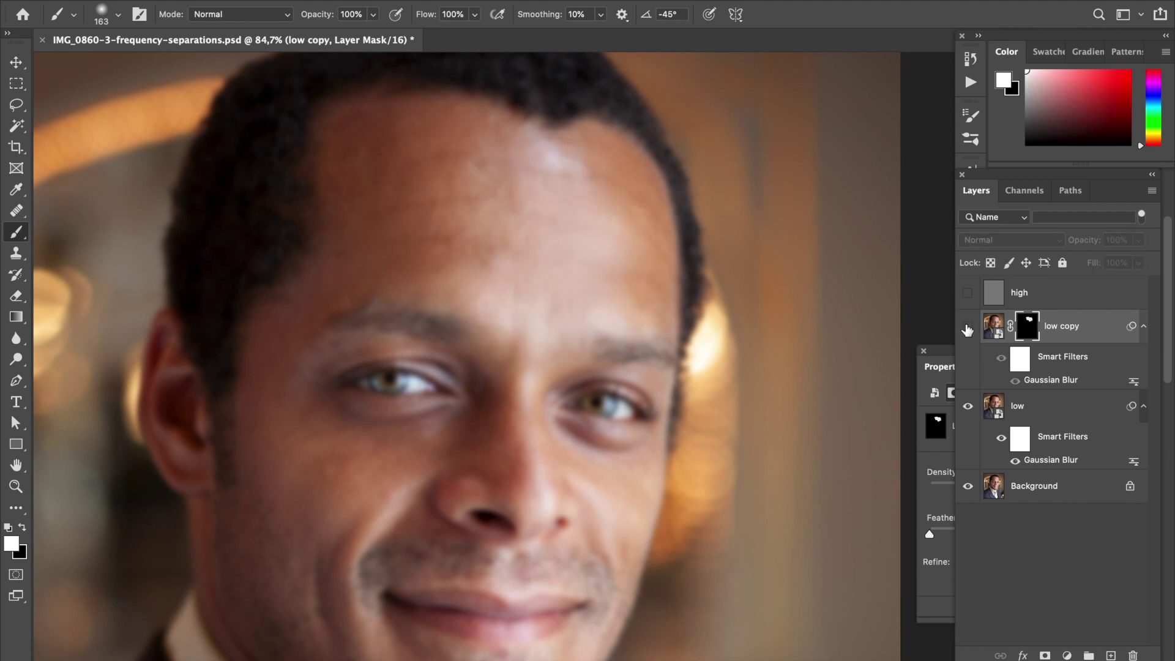
click(968, 329)
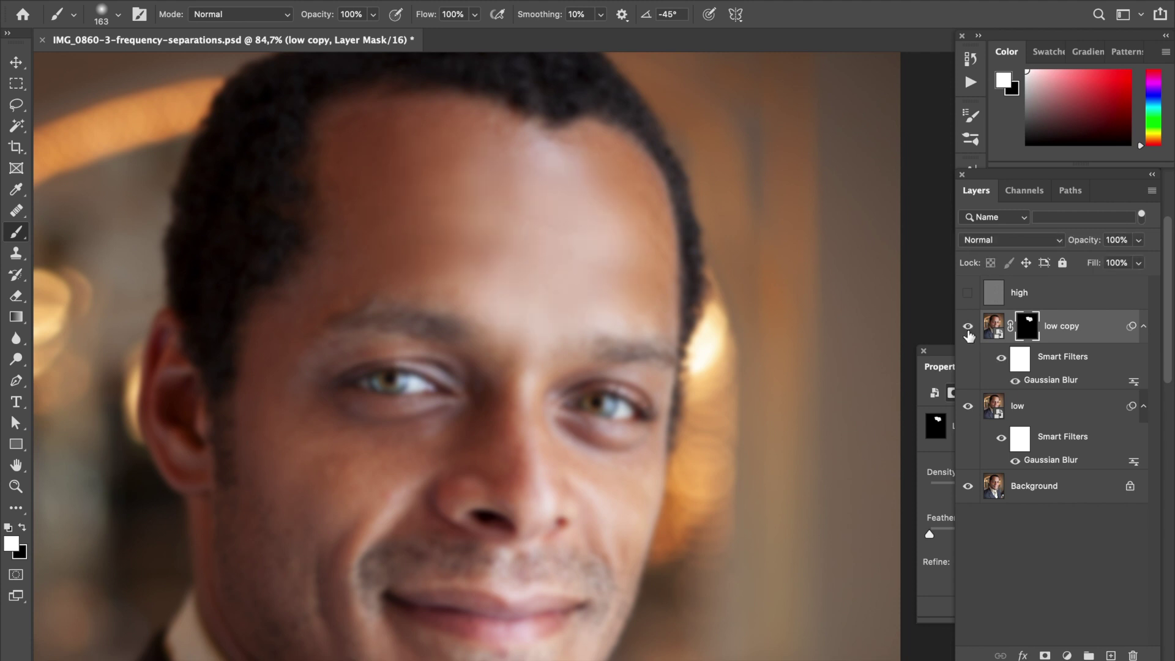
click(968, 295)
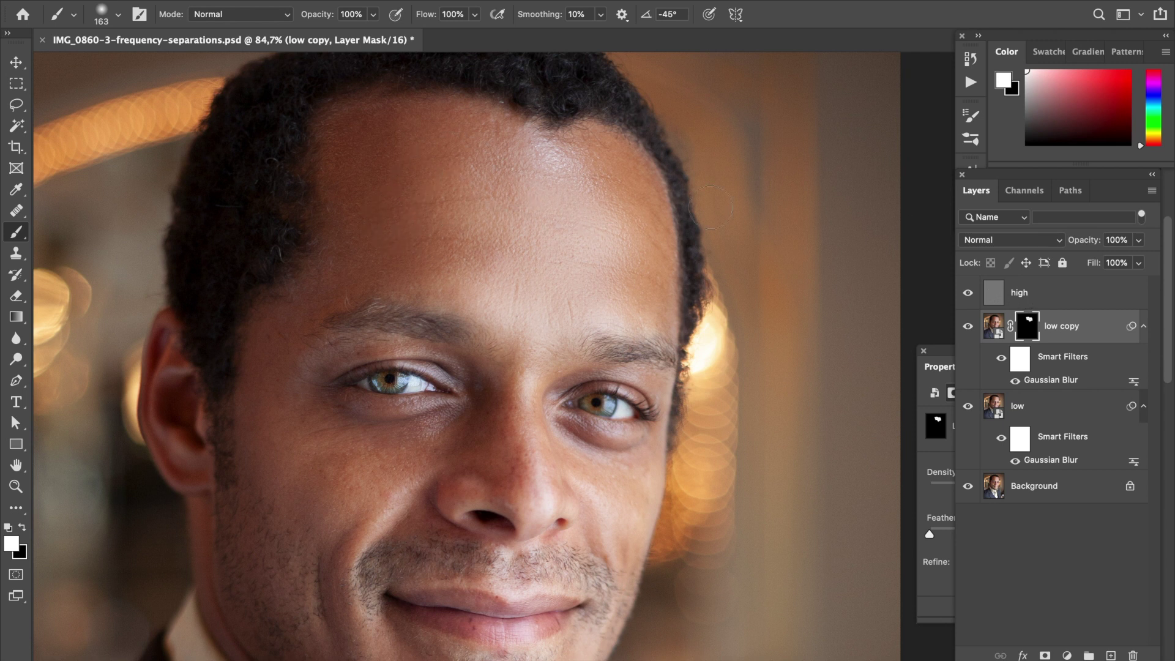
Toggle 'low copy' off and on to compare the skin smoothing
click(969, 327)
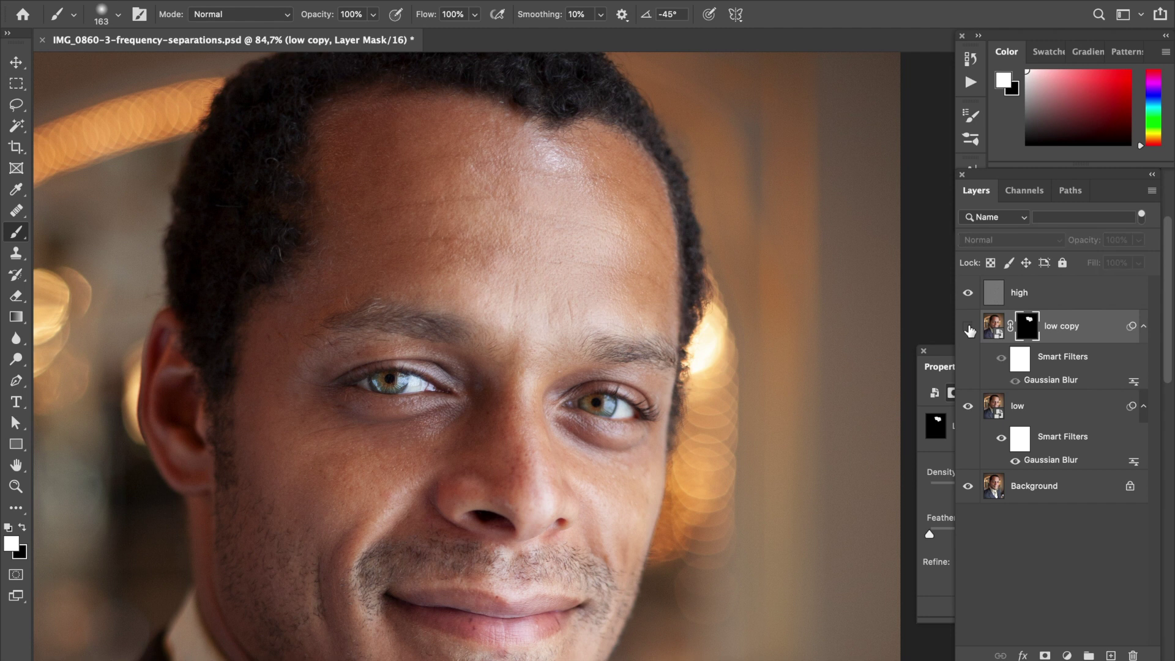
click(968, 327)
click(968, 328)
click(968, 328)
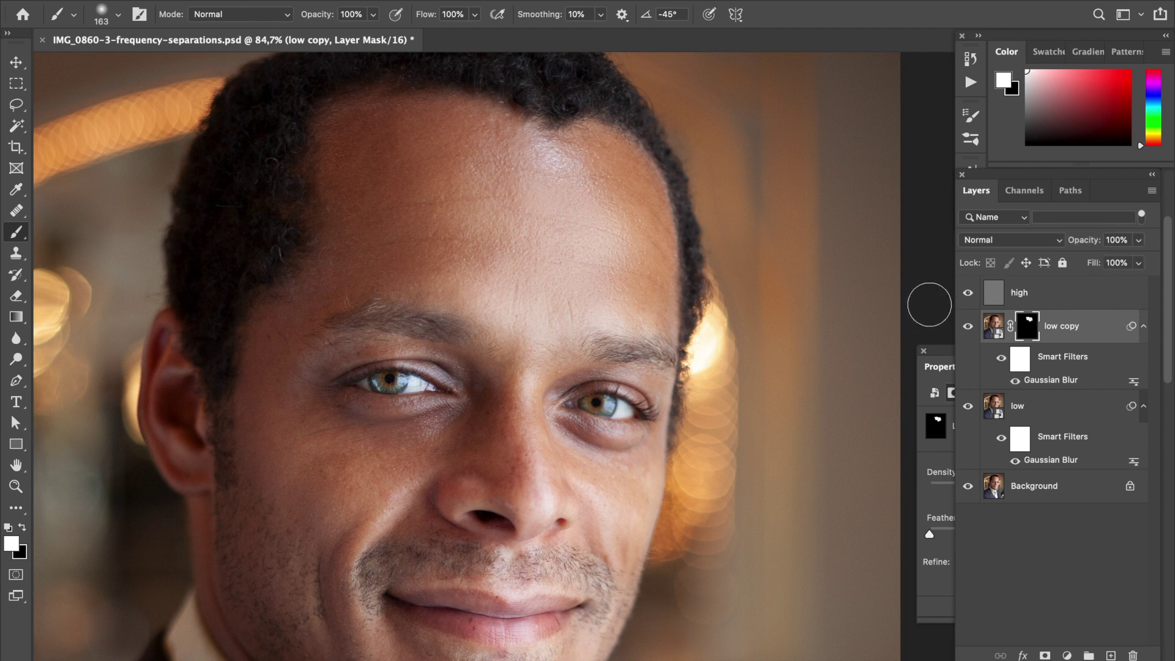
scroll(385, 387, down, 5)
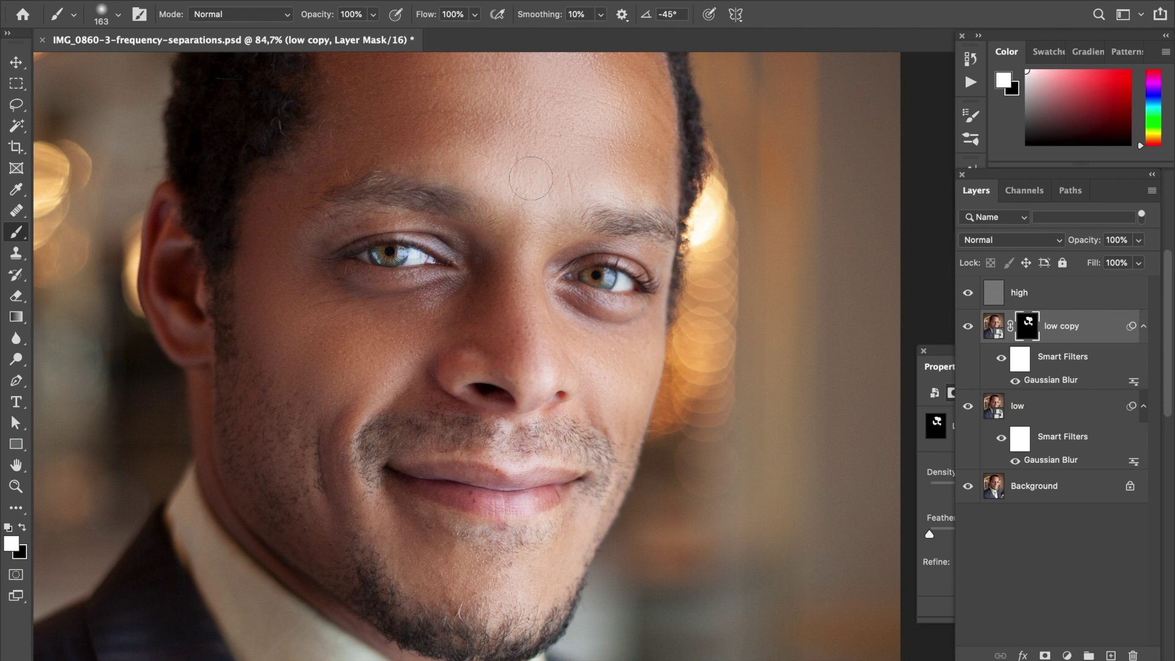
scroll(530, 178, up, 5)
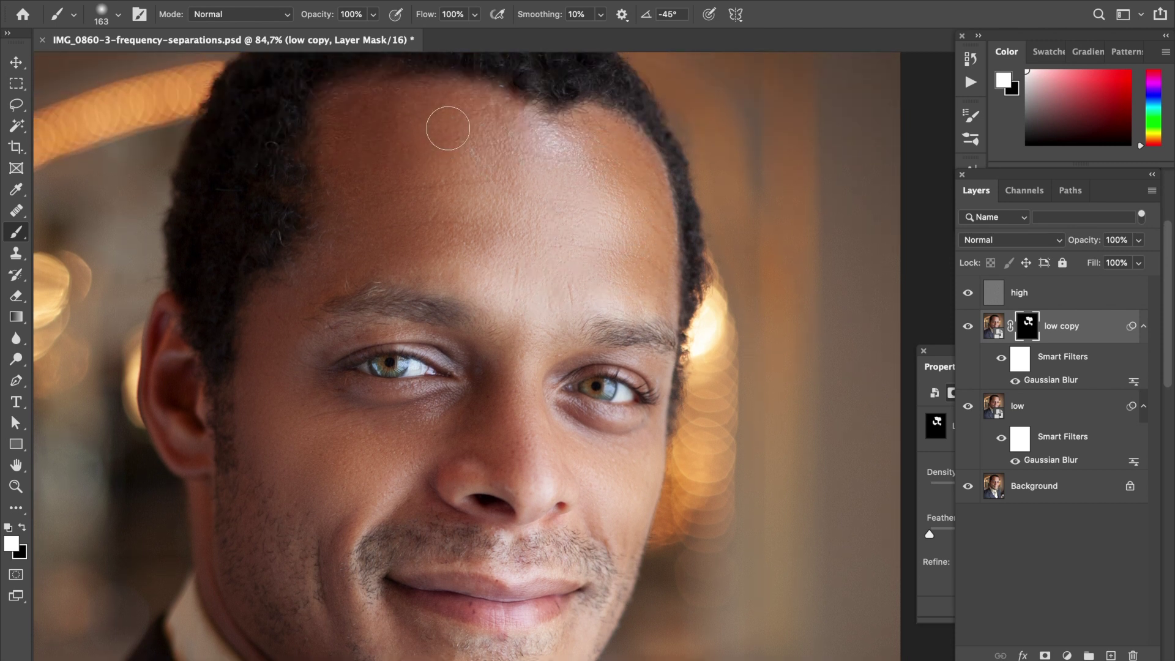
scroll(460, 221, up, 2)
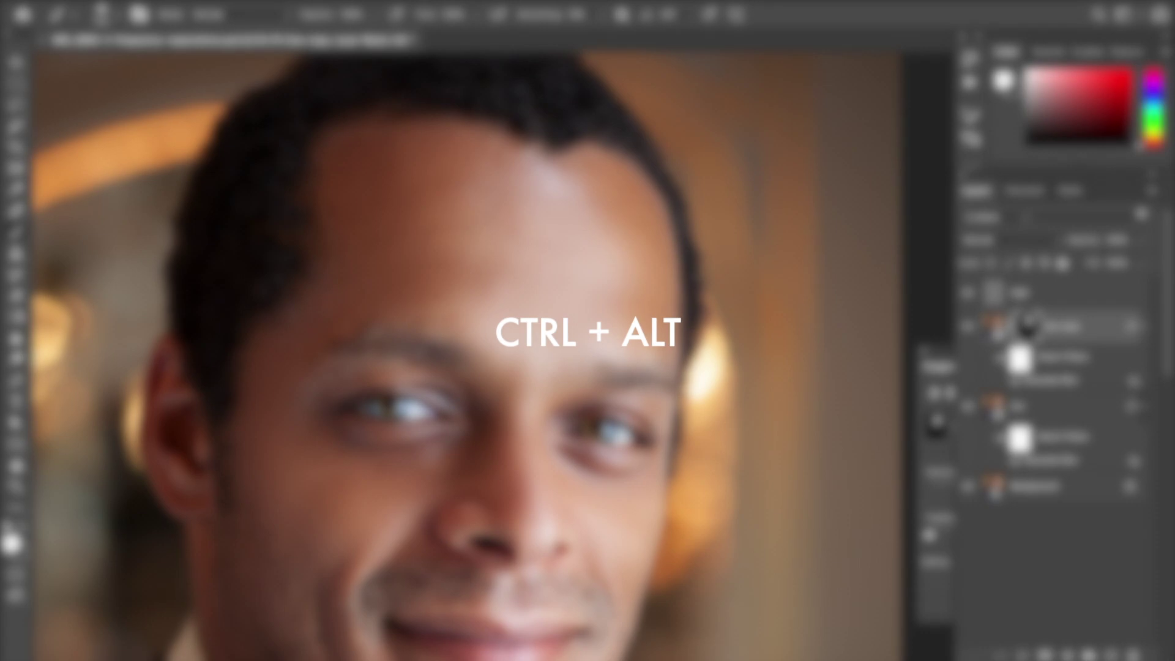
Ctrl+Alt-drag on the canvas to reduce the soft brush diameter to 102 pixels
drag(453, 204, 451, 201)
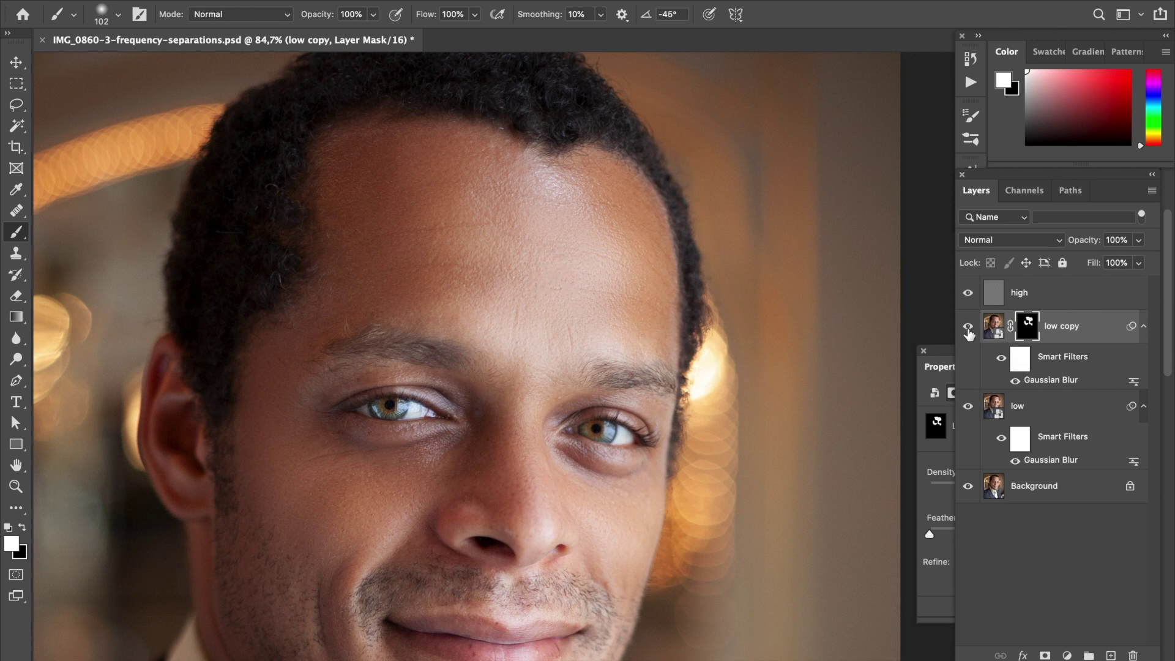
Hide 'high', target the low copy image, and raise its Gaussian Blur radius to 100 pixels
click(968, 293)
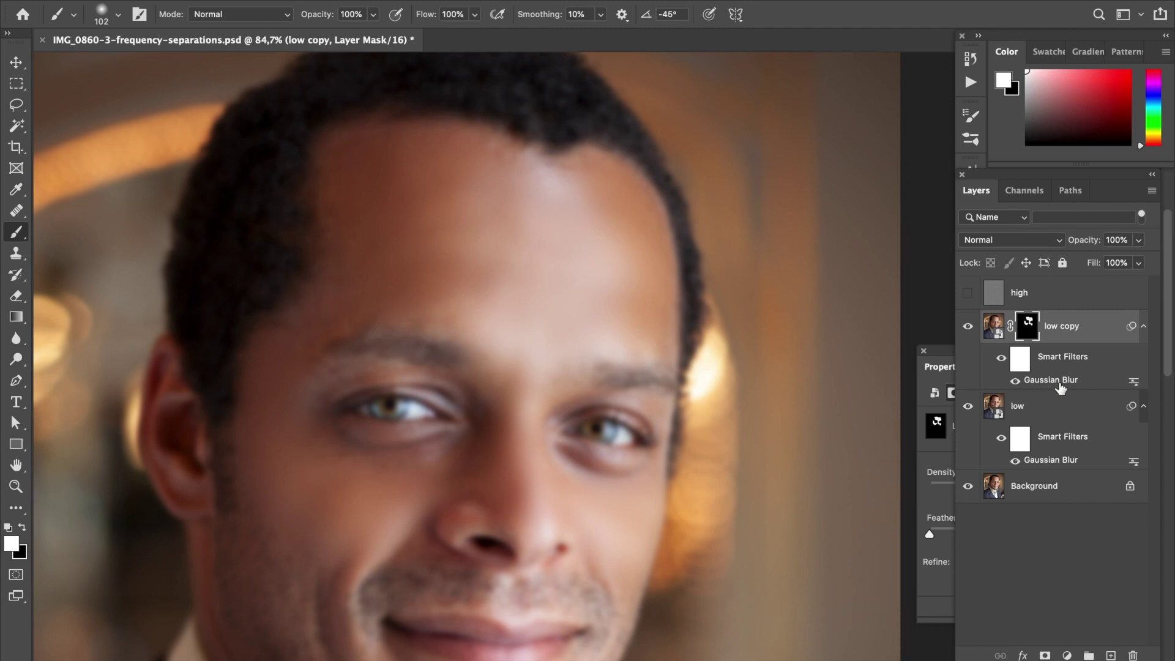
key(super+2)
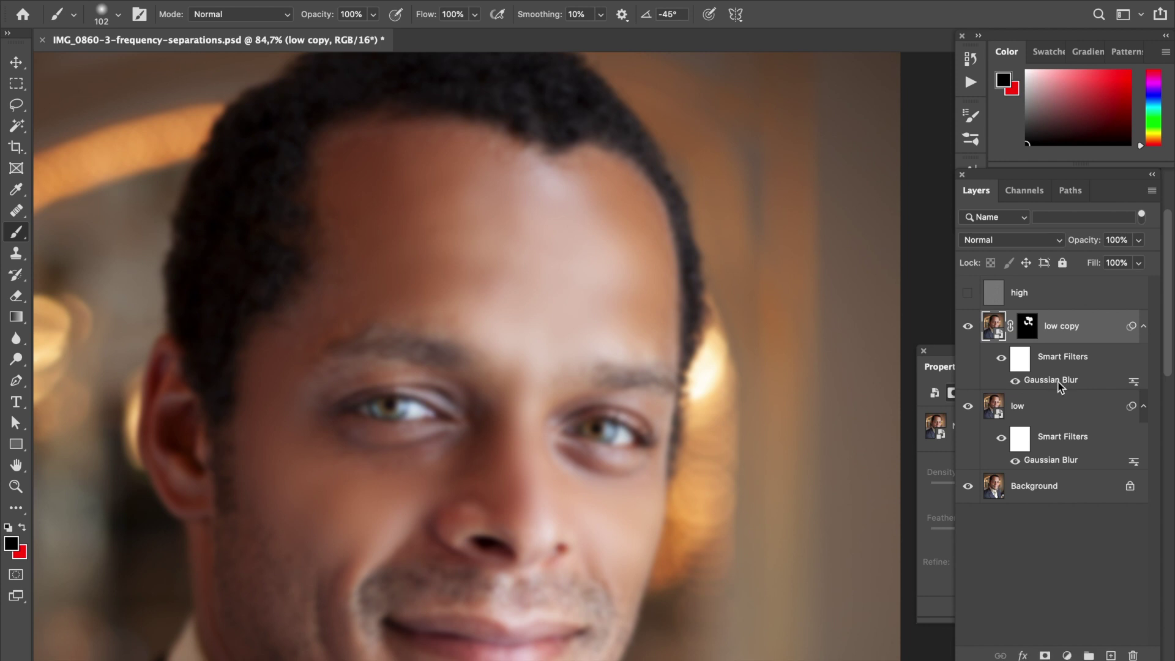
double_click(1058, 382)
text(1)
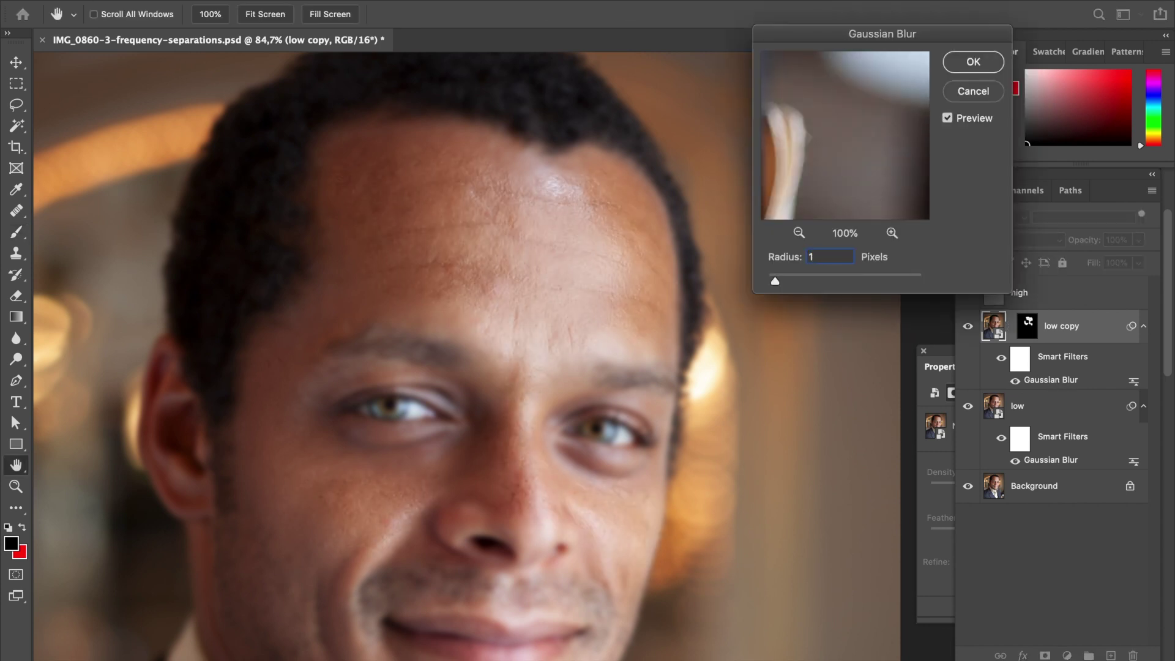
text(00)
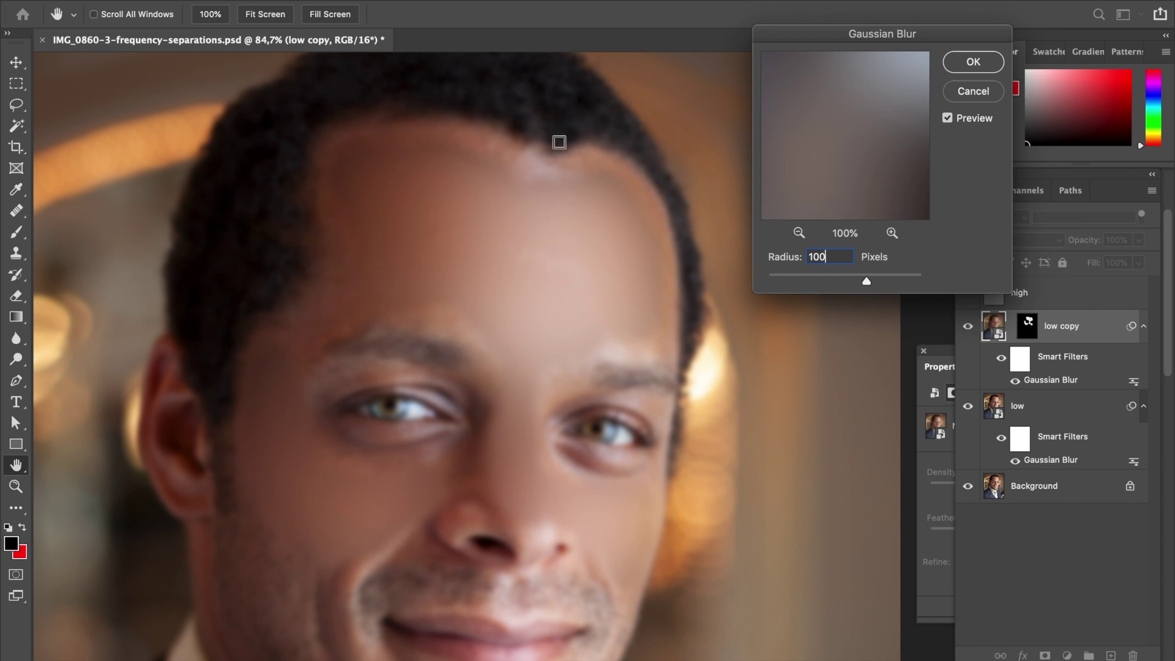
click(974, 64)
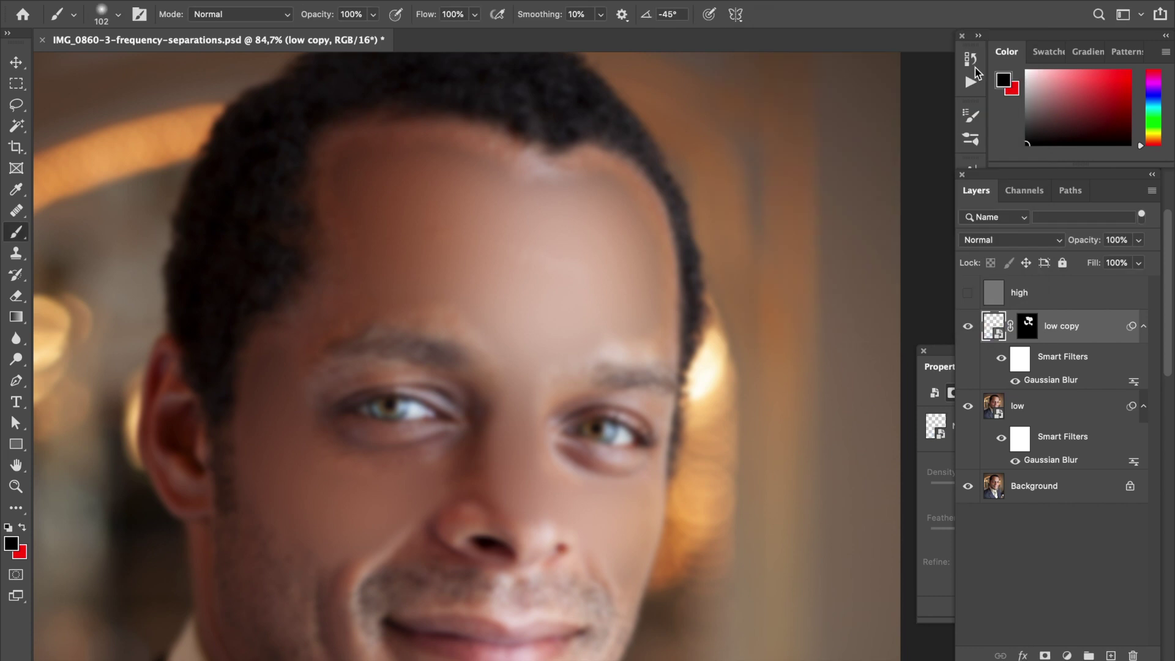
Disable, re-enable, then disable the low copy mask, and delete its Gaussian Blur smart filter
right_click(1028, 325)
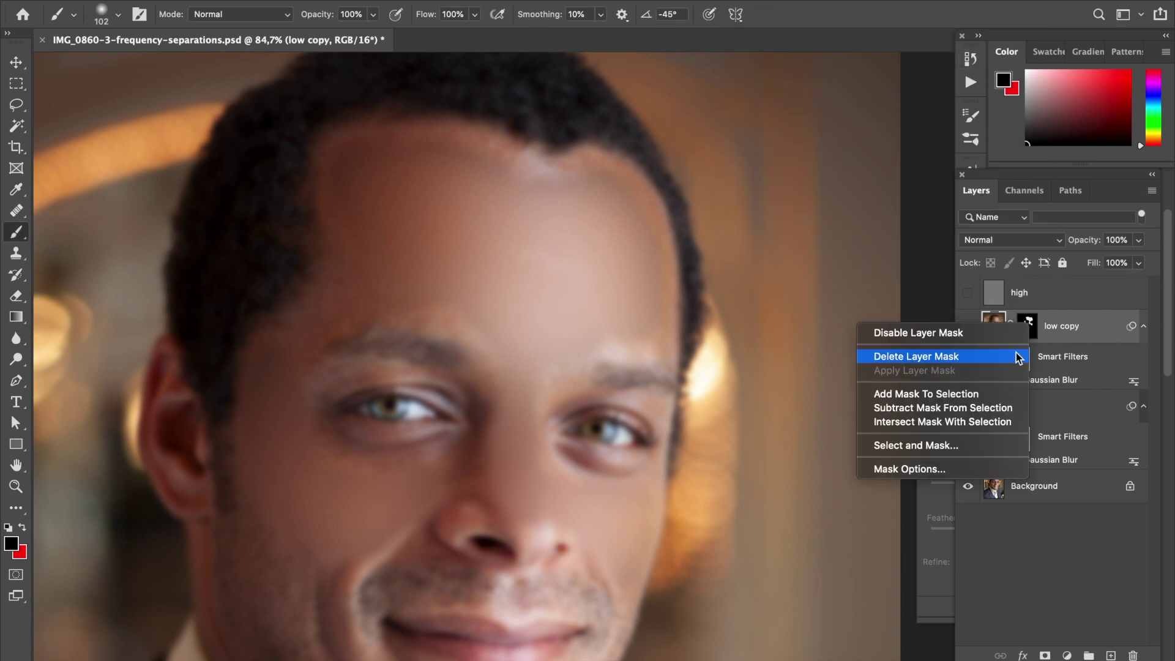
click(936, 333)
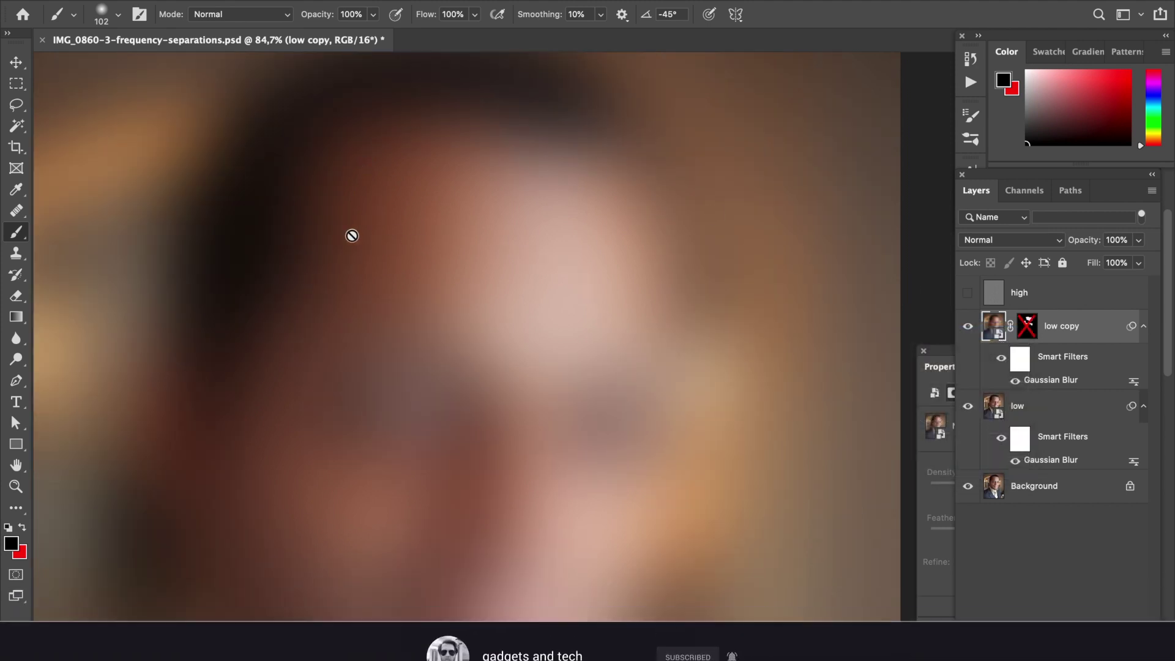
right_click(1027, 331)
click(1013, 336)
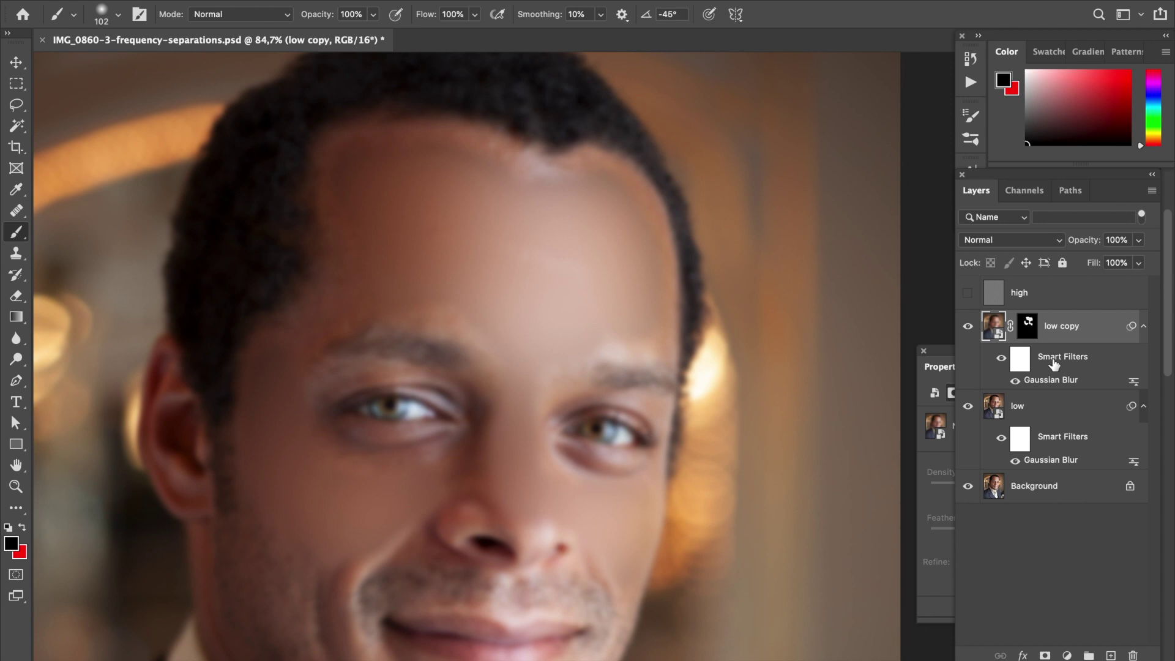
right_click(1029, 328)
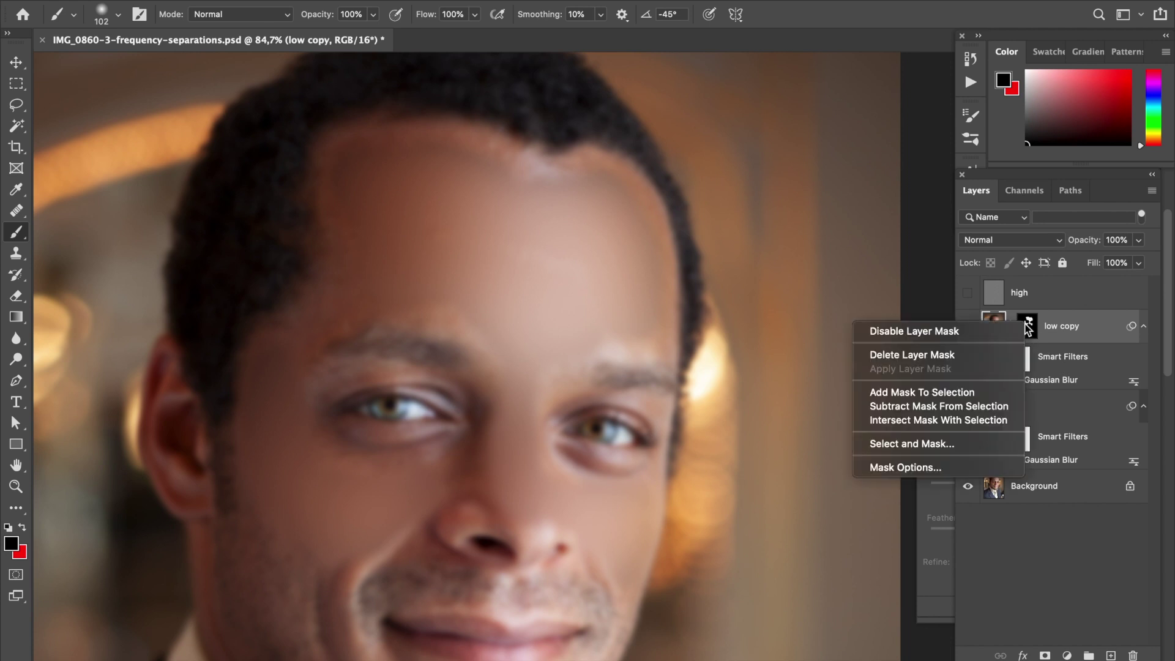
click(981, 334)
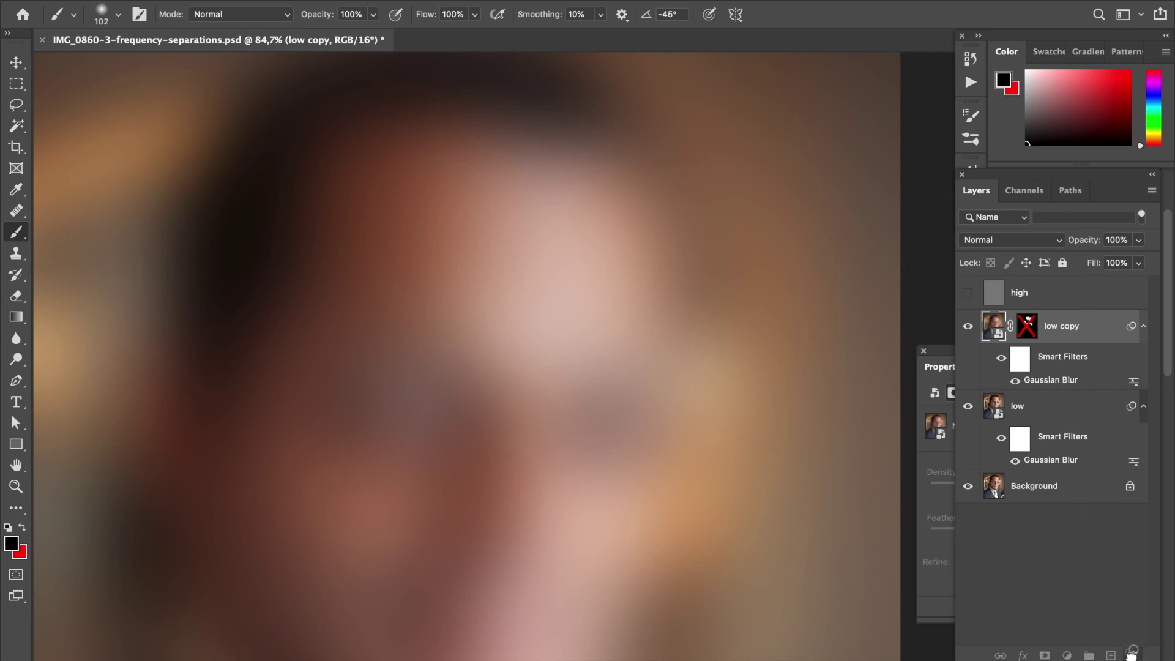
drag(1131, 654, 1131, 653)
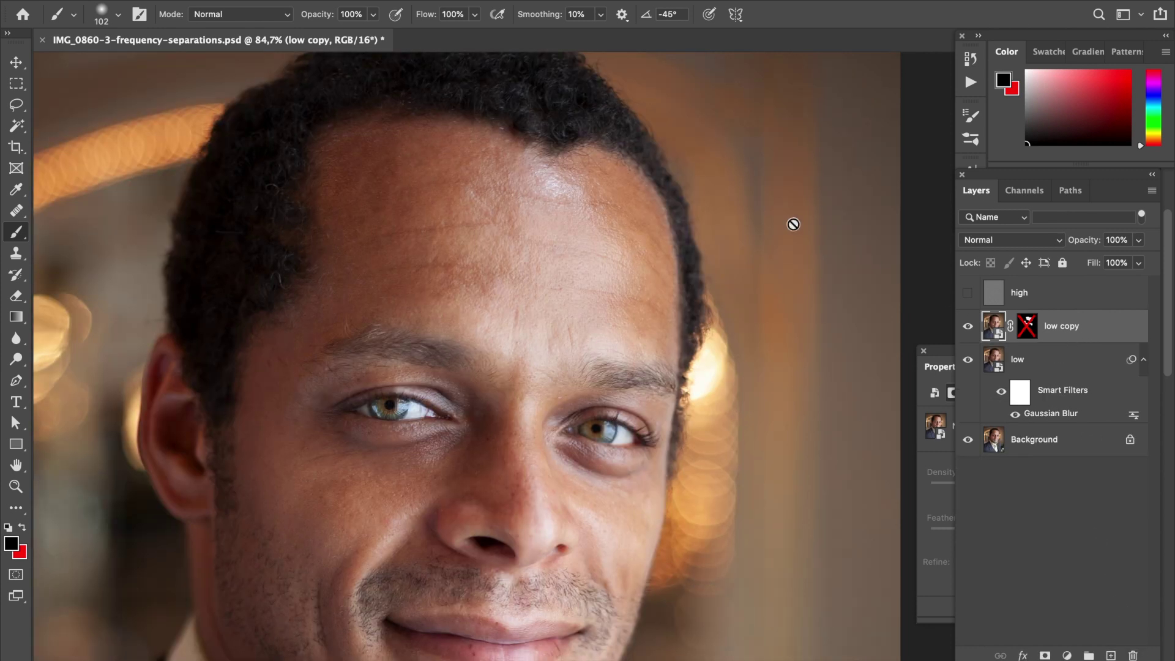
Apply Surface Blur at Radius 40, Threshold 30 to low copy, checking the Preview toggle first
mouse_move(336, 5)
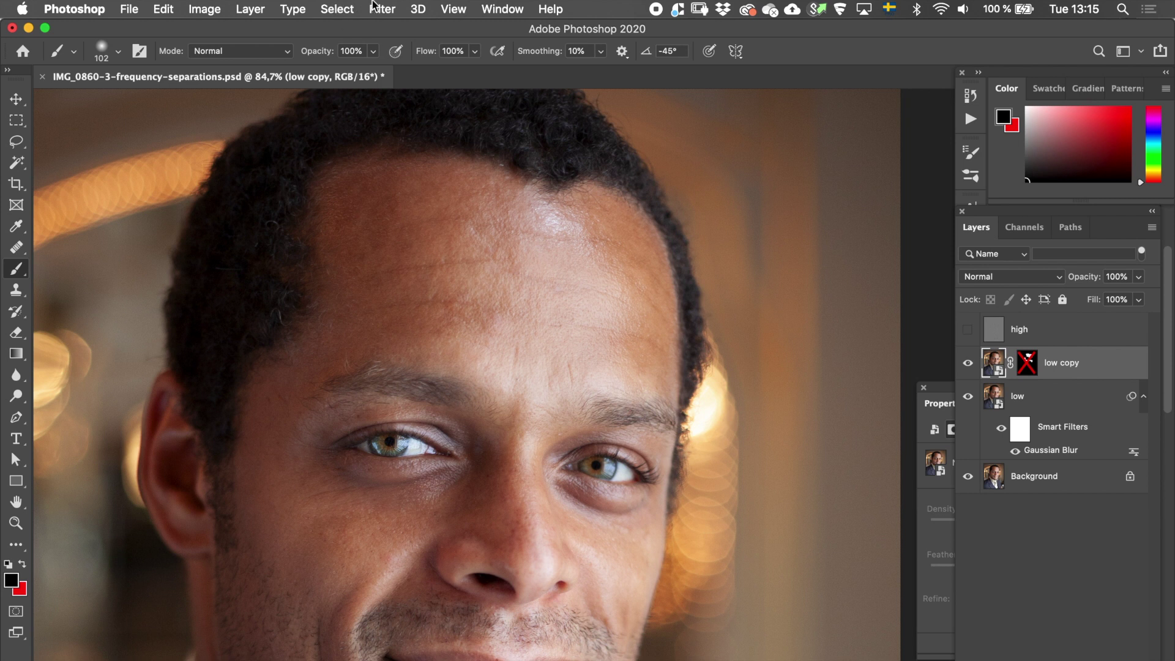
click(375, 8)
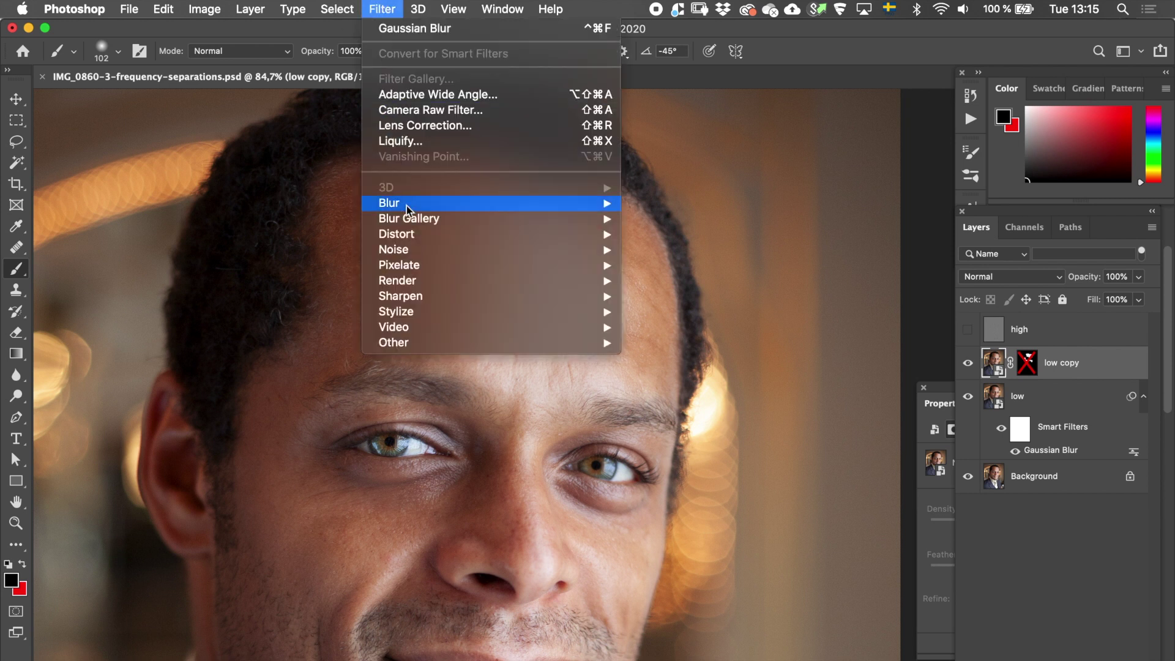
mouse_move(464, 202)
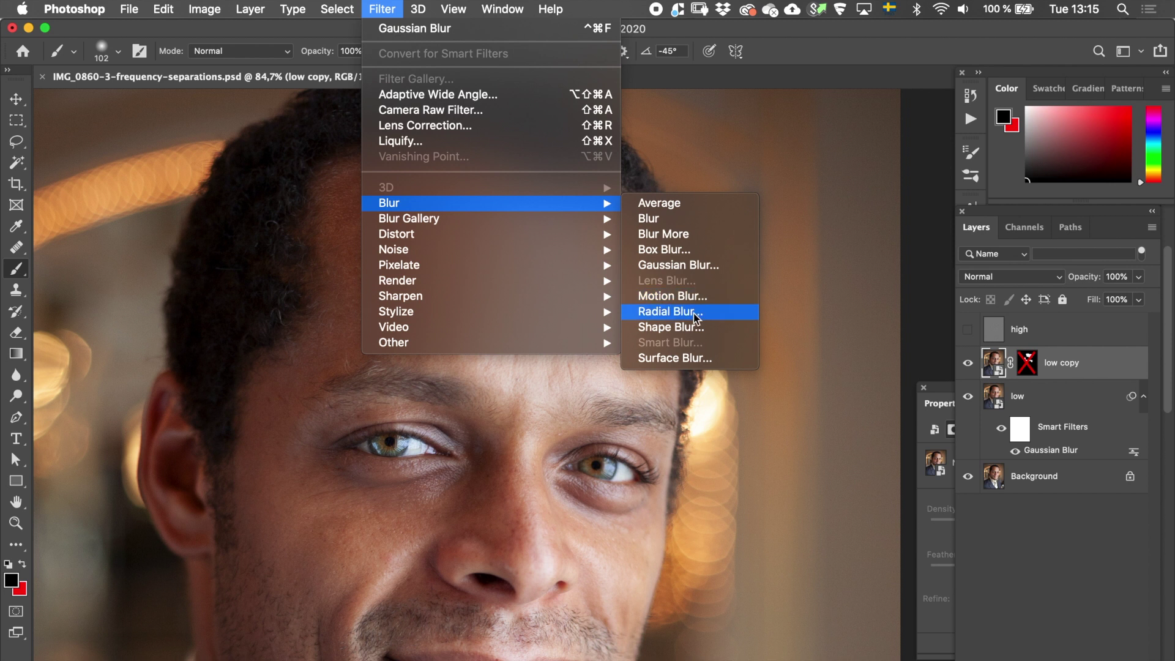
click(686, 358)
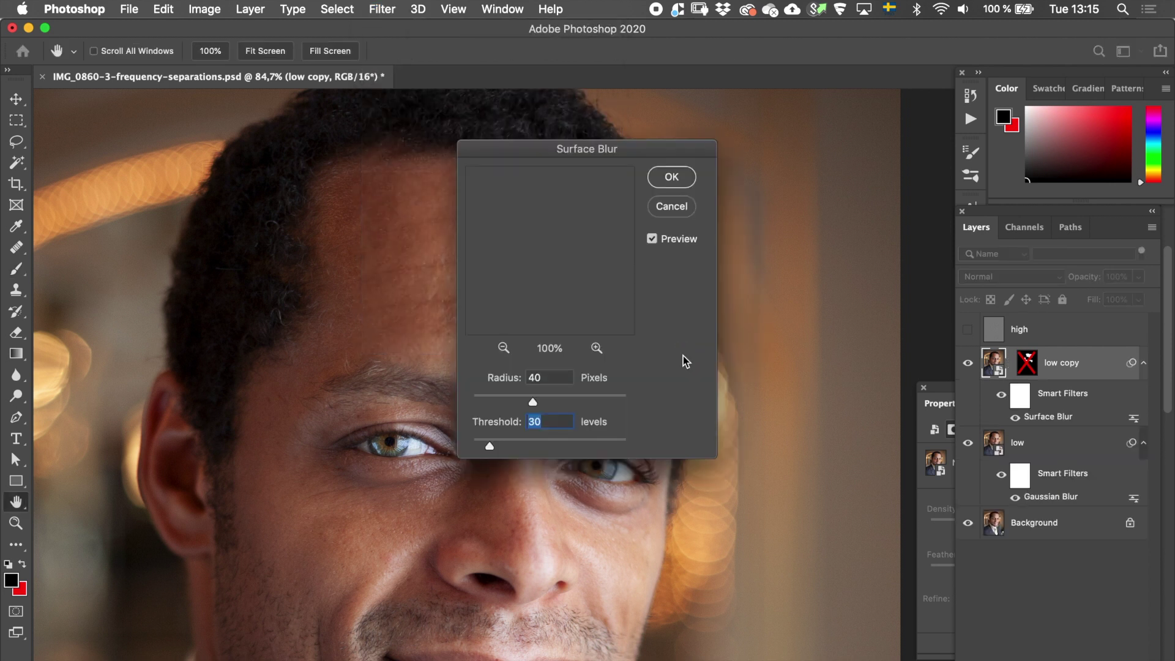
drag(634, 151, 833, 136)
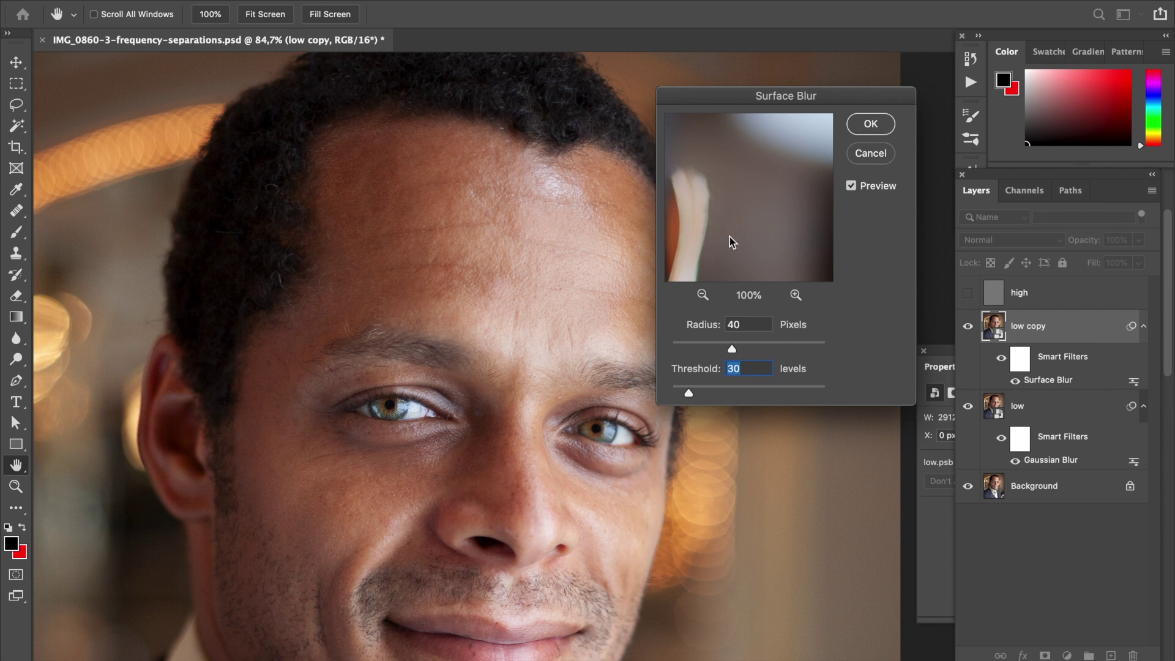
click(852, 185)
click(852, 126)
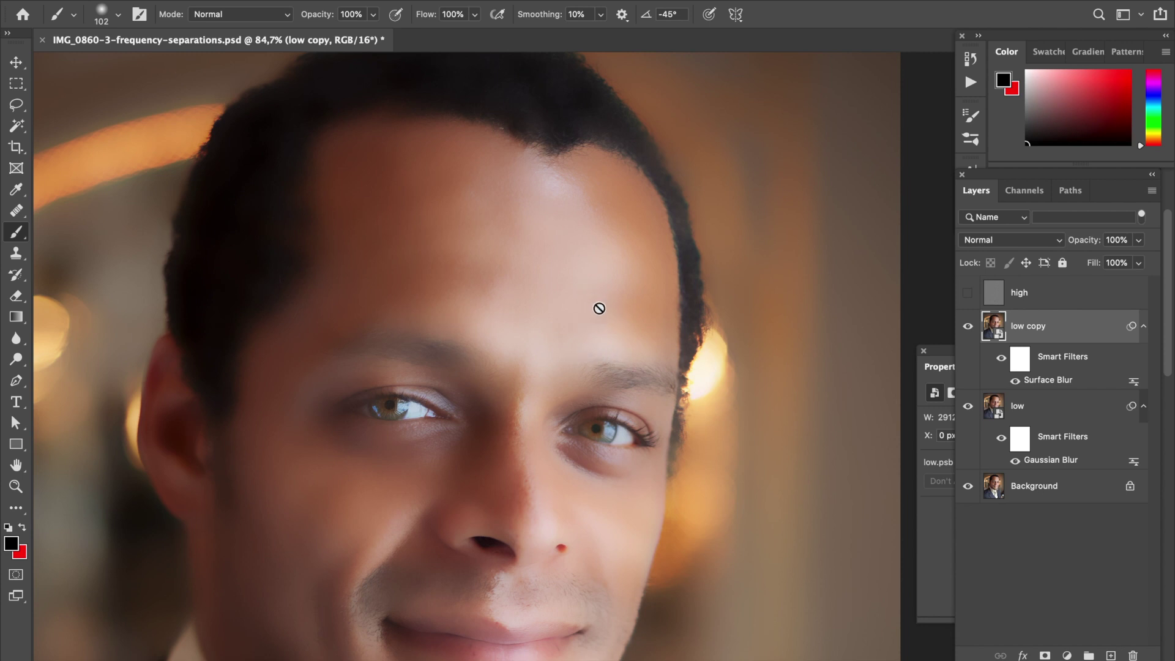
Show the high layer, give low copy a black hide-all mask, and rename it 'surface blur'
click(968, 293)
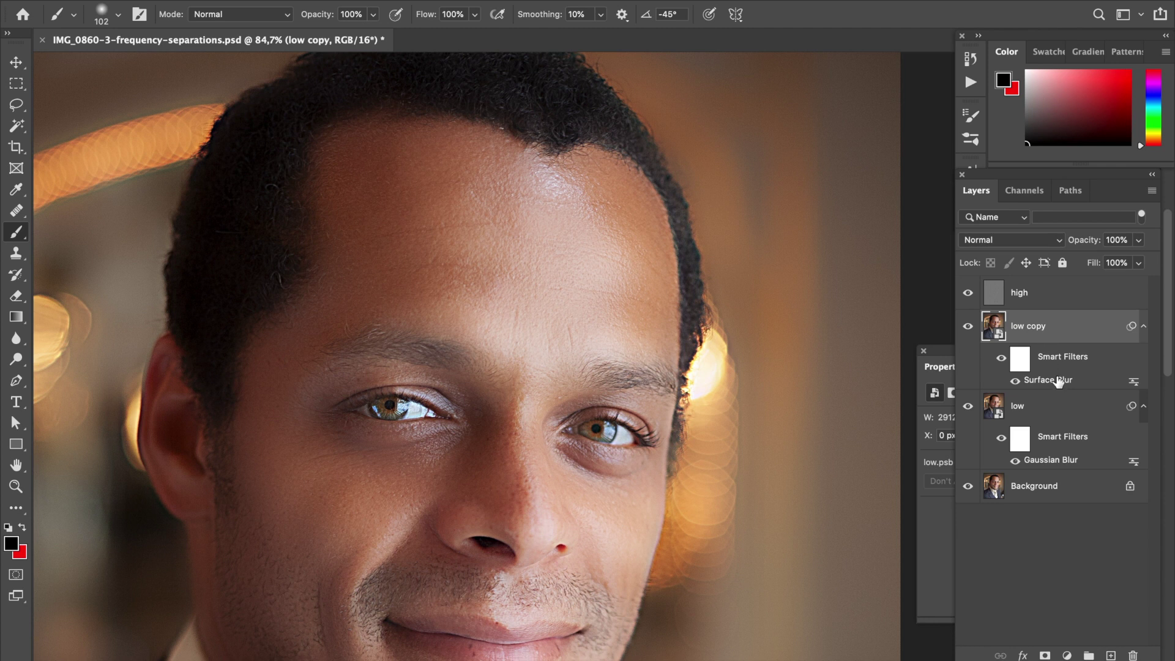
alt+click(1045, 656)
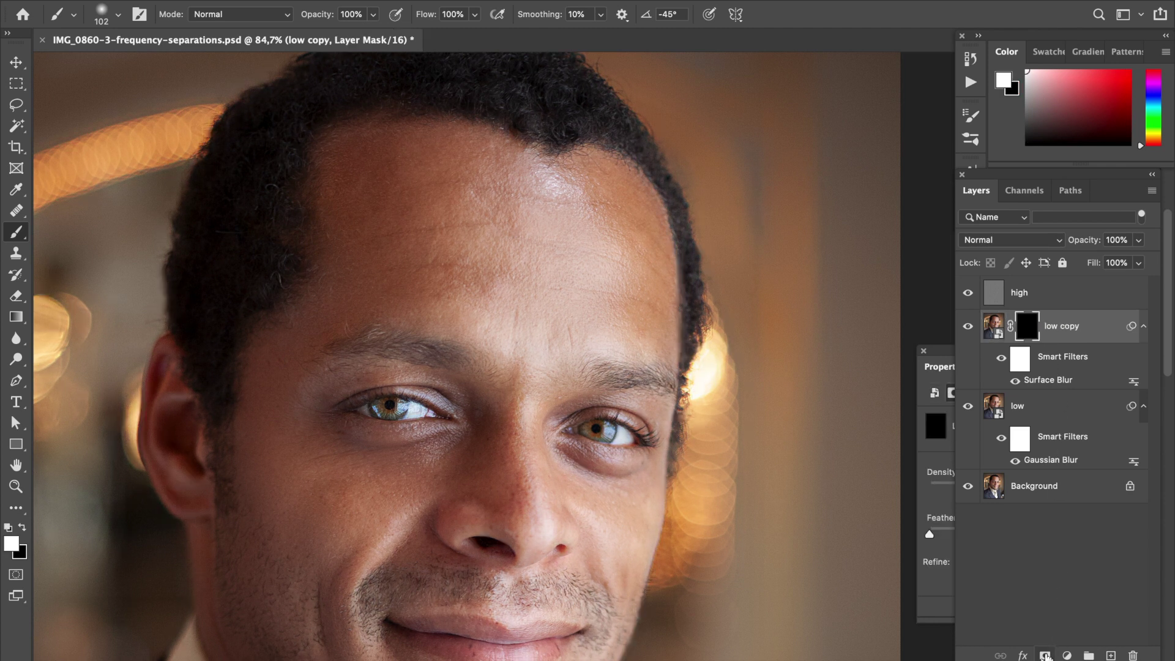
double_click(1066, 325)
text(surface blur)
key(Return)
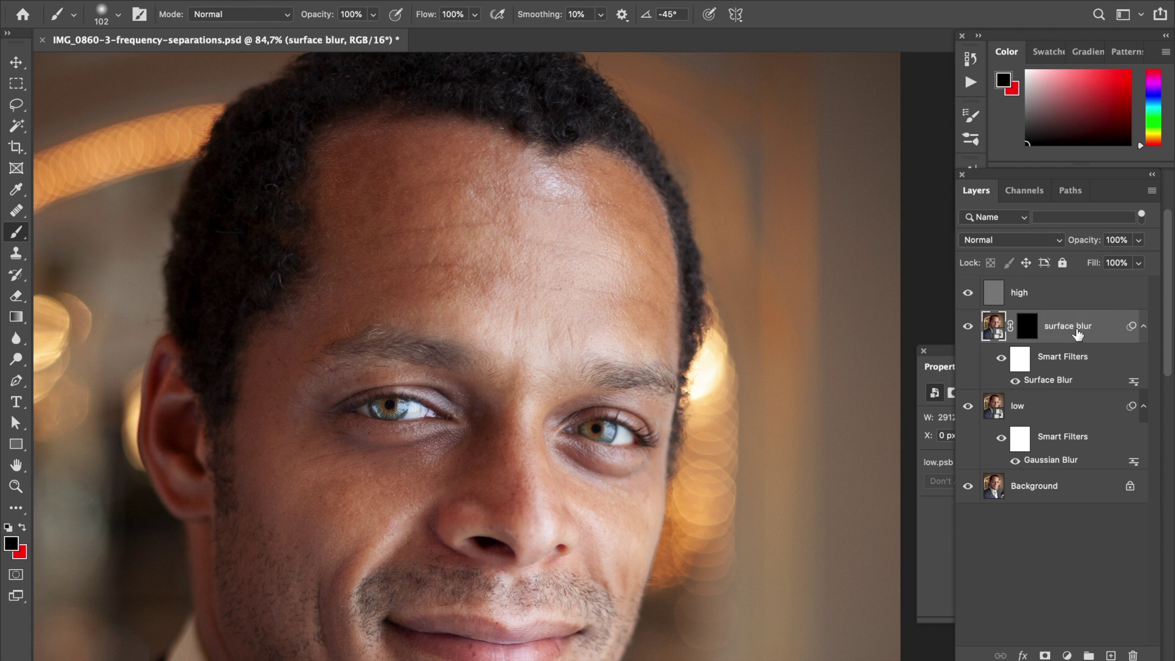
Paint white on the surface blur mask over the forehead, using brush sizes around 191 and 127 px
click(8, 527)
click(1027, 326)
key(x)
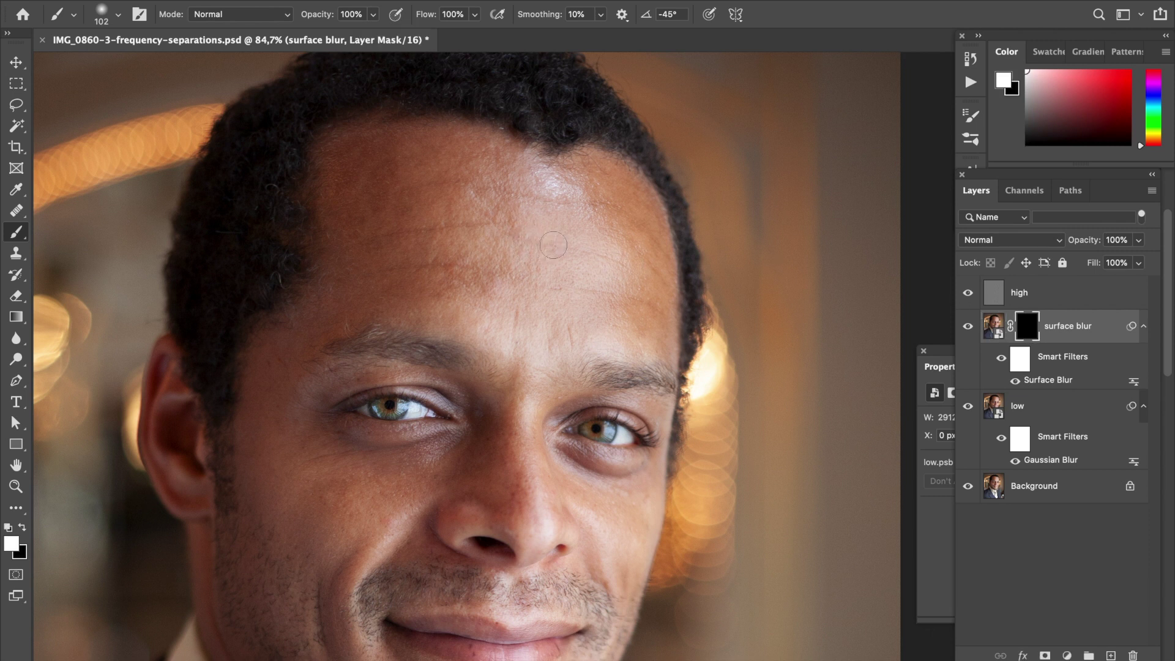
drag(509, 269, 524, 236)
drag(462, 232, 507, 232)
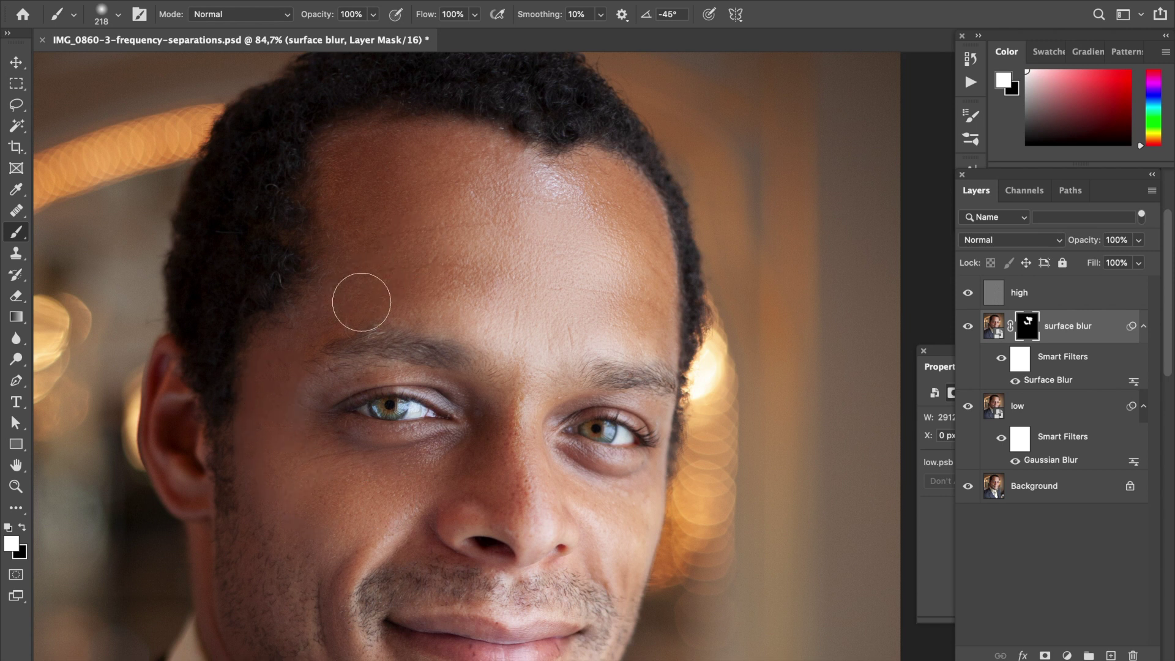
mouse_move(361, 303)
mouse_down()
mouse_move(318, 313)
mouse_move(330, 342)
mouse_up()
Toggle the surface blur layer off and on to compare the smoothed skin with the original
click(968, 328)
click(968, 328)
click(970, 328)
click(971, 329)
click(971, 329)
click(970, 330)
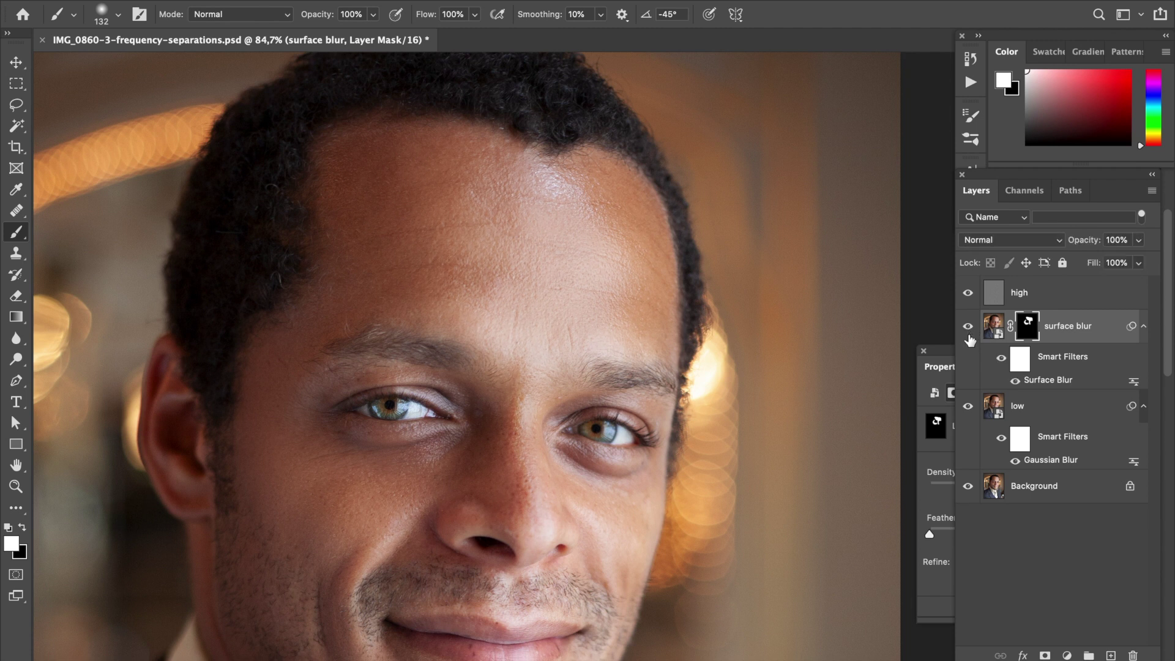
click(970, 331)
click(969, 331)
scroll(668, 453, down, 5)
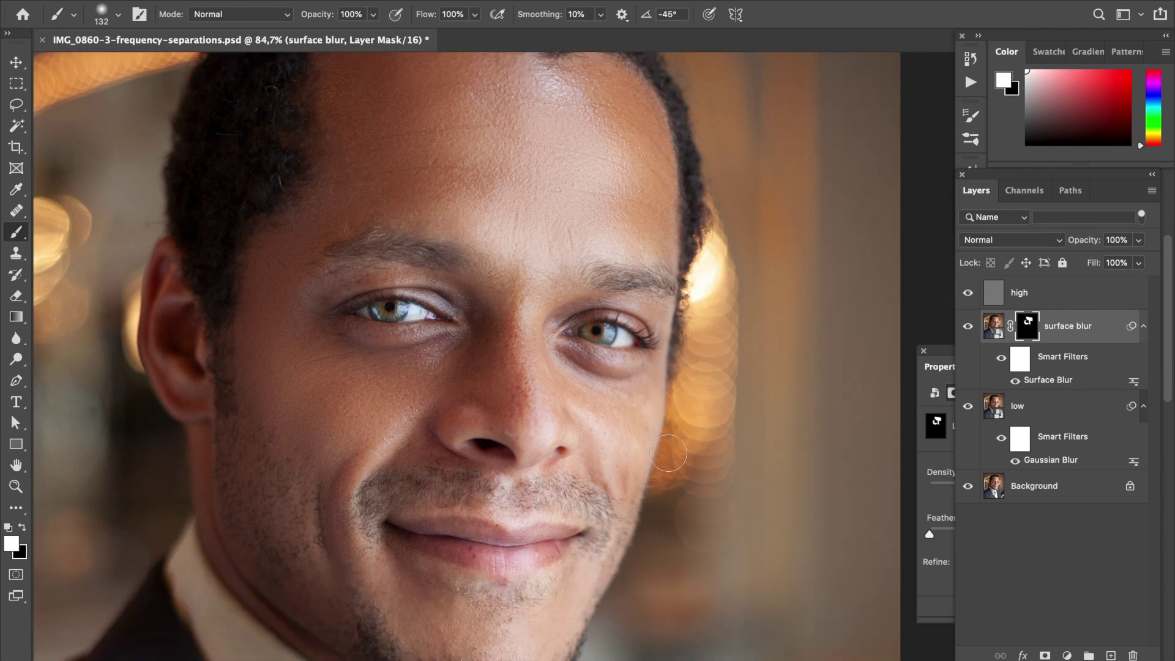
scroll(668, 452, down, 4)
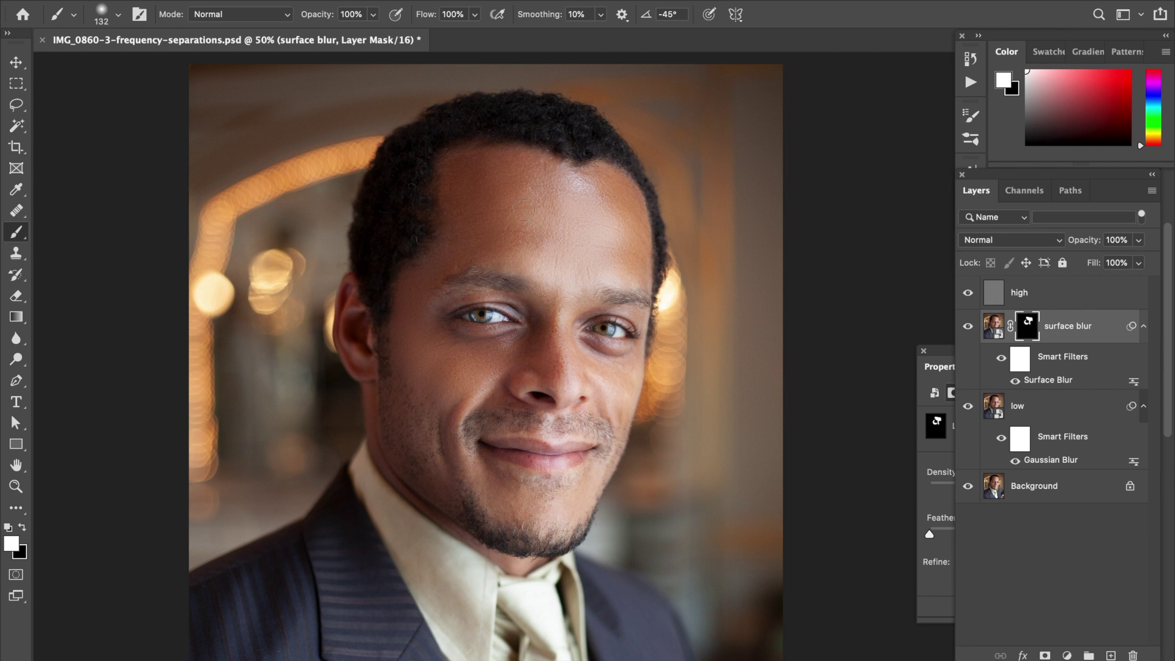
scroll(526, 210, down, 3)
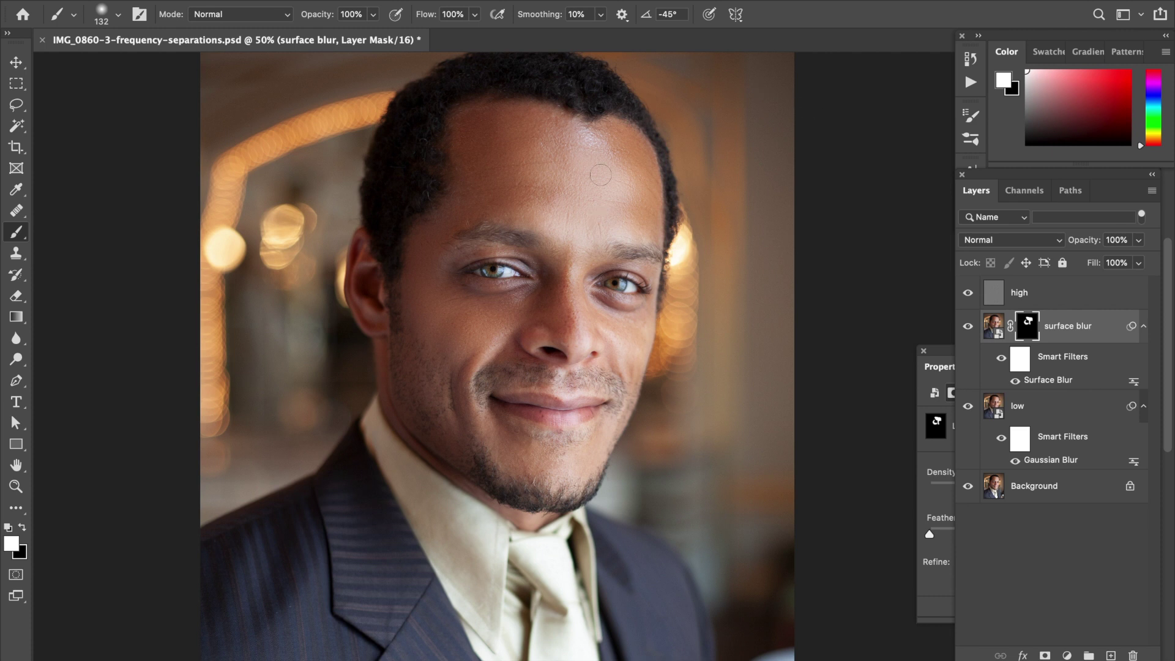
scroll(603, 181, up, 1)
scroll(603, 182, up, 5)
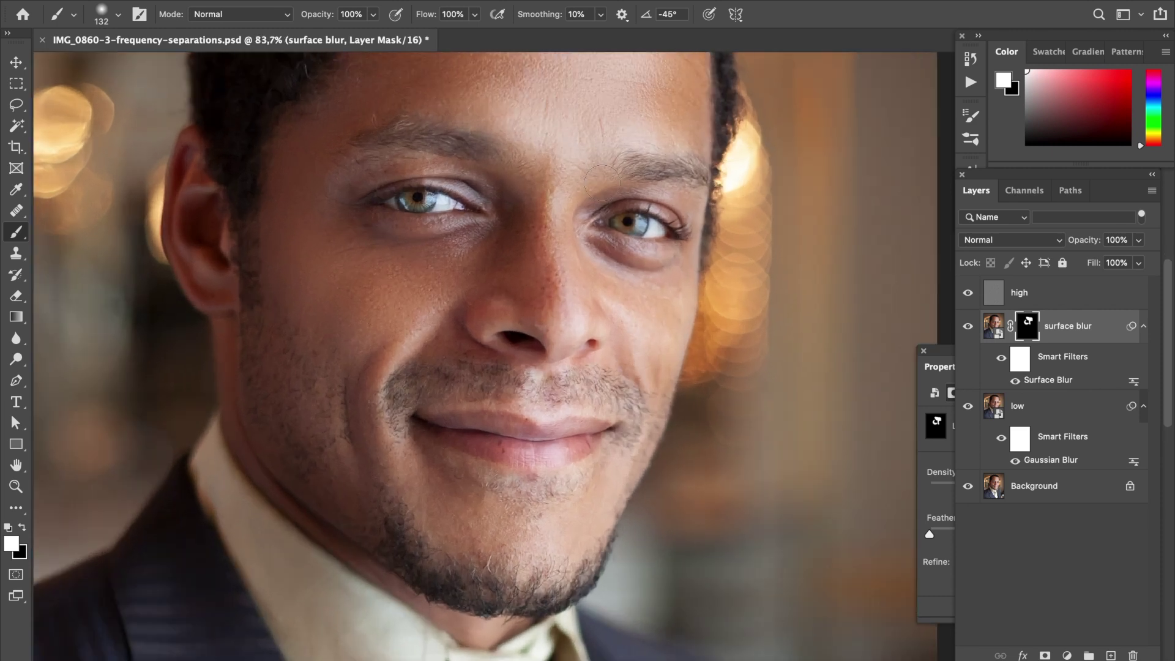
scroll(575, 155, up, 1)
scroll(576, 155, up, 2)
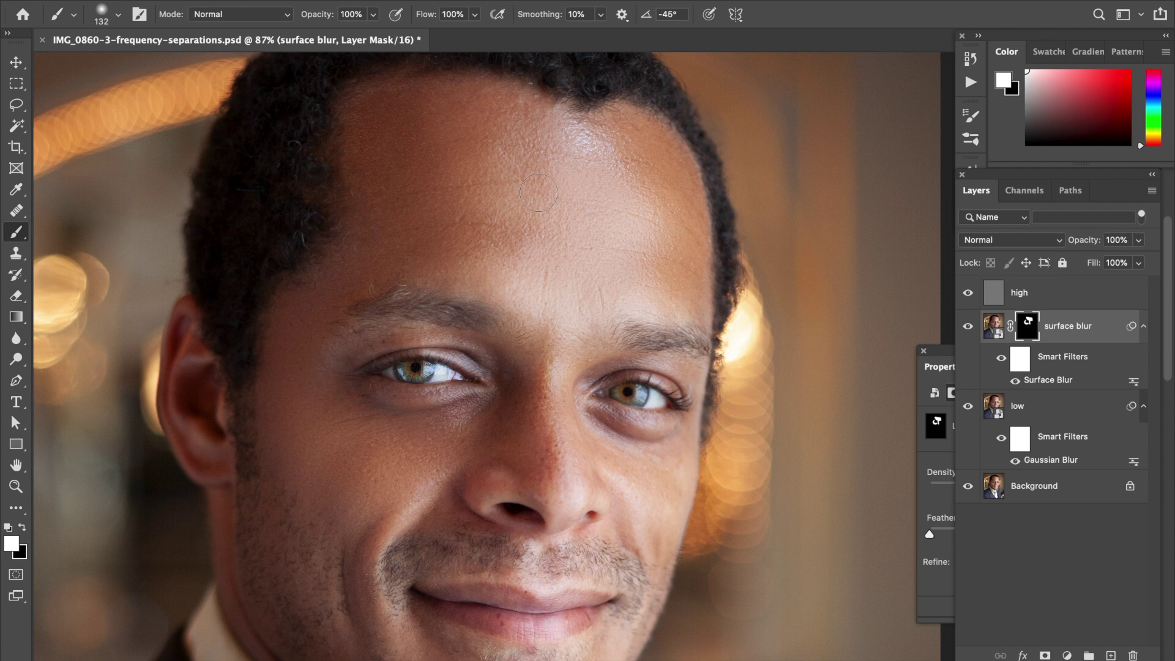
click(968, 327)
click(969, 330)
click(969, 329)
click(970, 330)
click(969, 330)
click(969, 330)
click(968, 329)
key(ctrl+0)
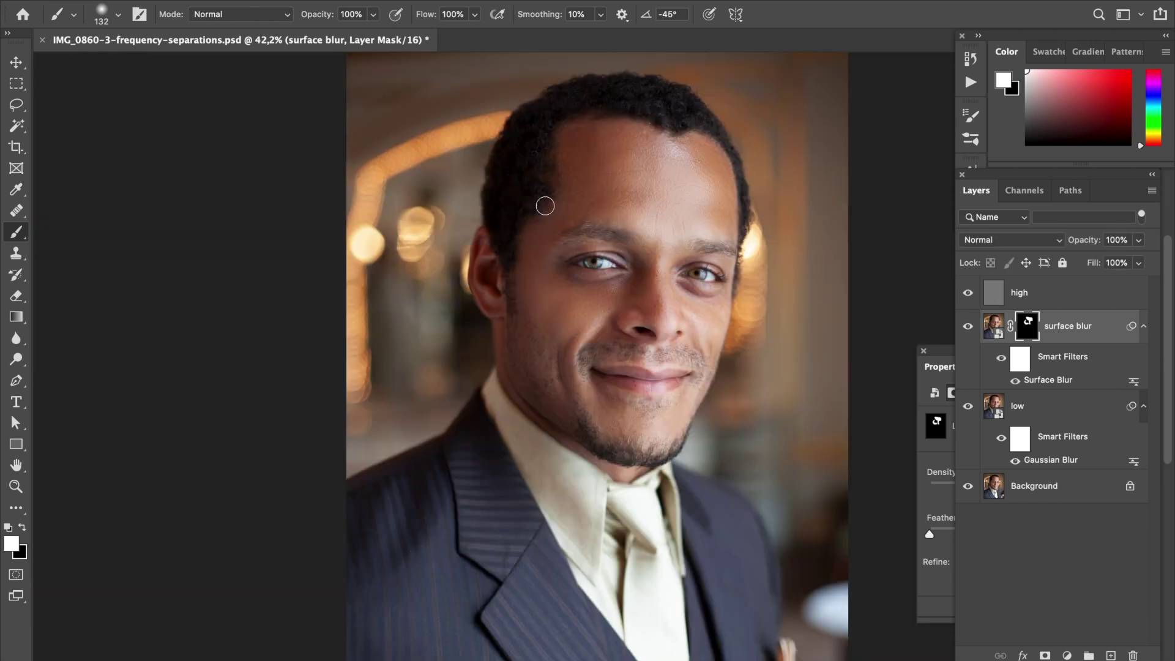